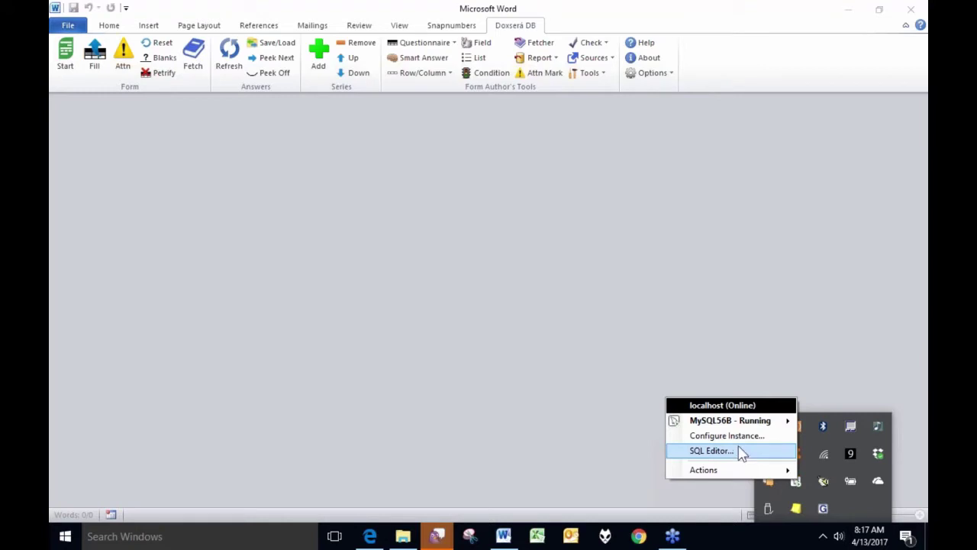
- Open the SQL editor for the local MySQL56B instance in MySQL Workbench, entering the root account's password
{"action": "left_click", "coordinate": [727, 455]}
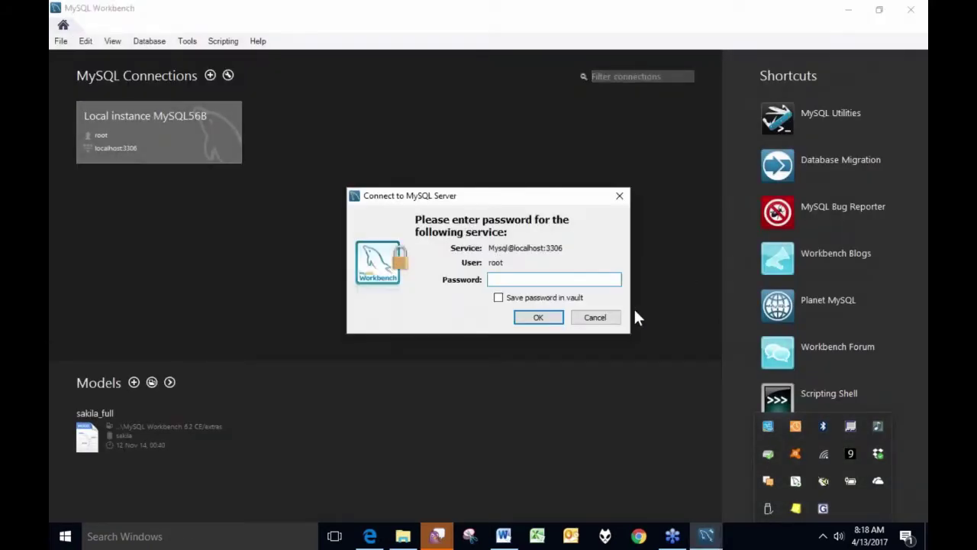
{"action": "type", "text": "********"}
{"action": "key", "text": "Return"}
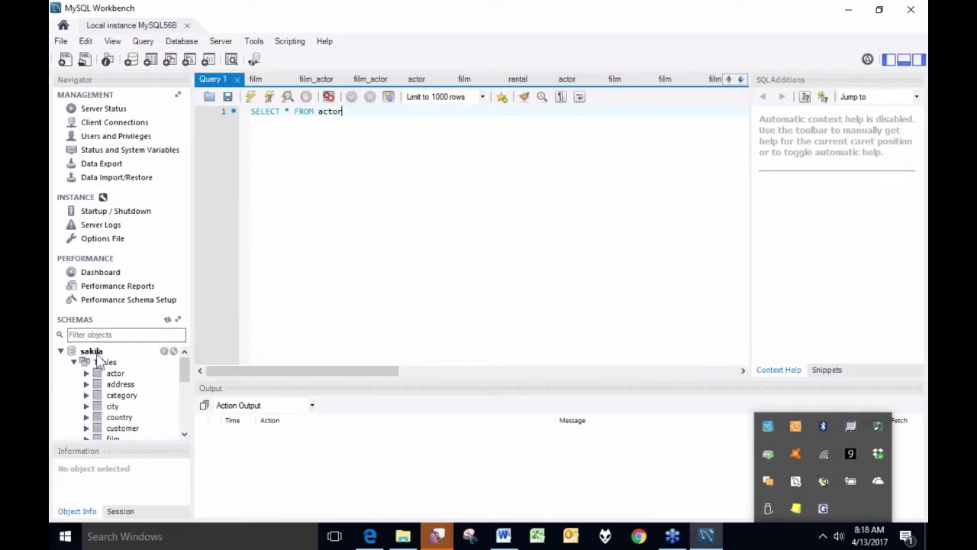
- Look through the tables of the sakila schema, including actor, film and customer
{"action": "left_click", "coordinate": [96, 355]}
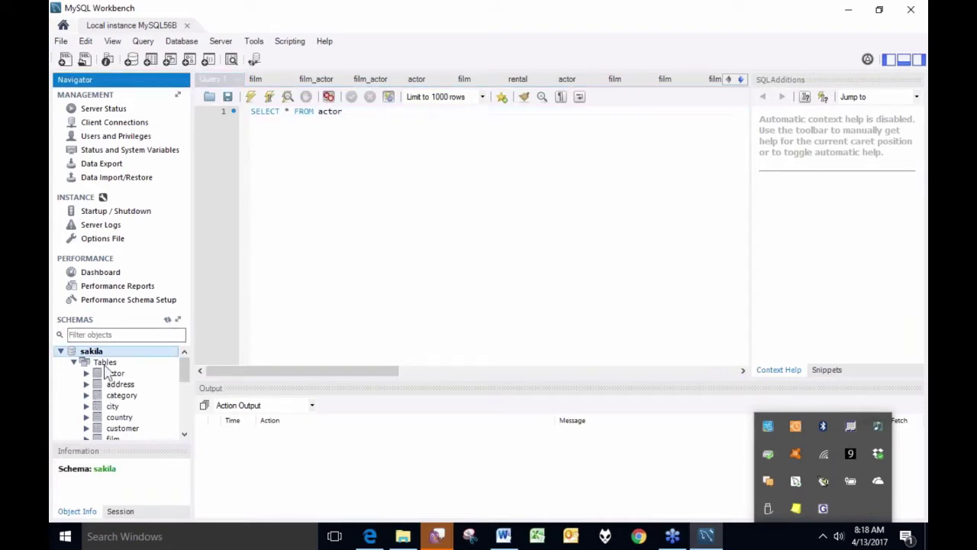
{"action": "left_click", "coordinate": [105, 361]}
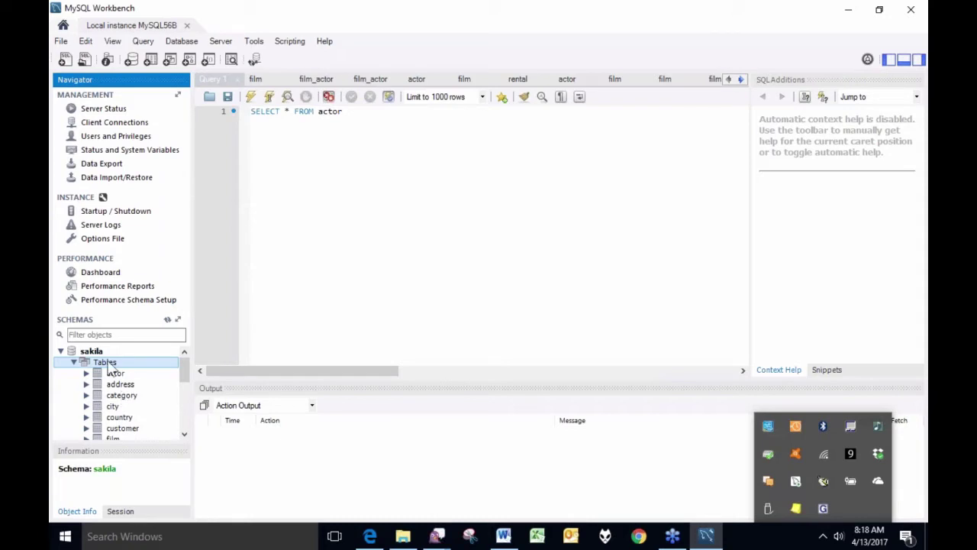
{"action": "left_click", "coordinate": [107, 374]}
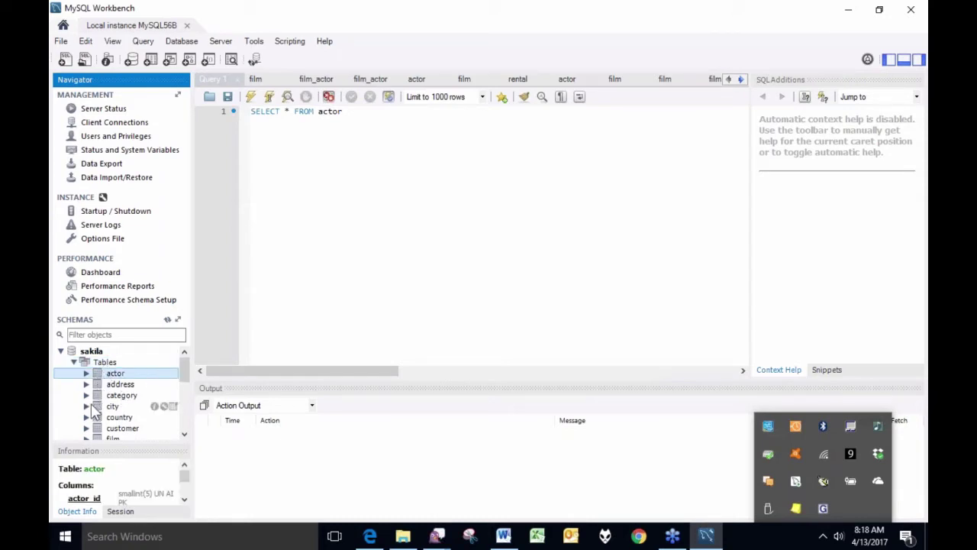
{"action": "scroll", "coordinate": [96, 400], "scroll_direction": "down", "scroll_amount": 2}
{"action": "left_click", "coordinate": [104, 386]}
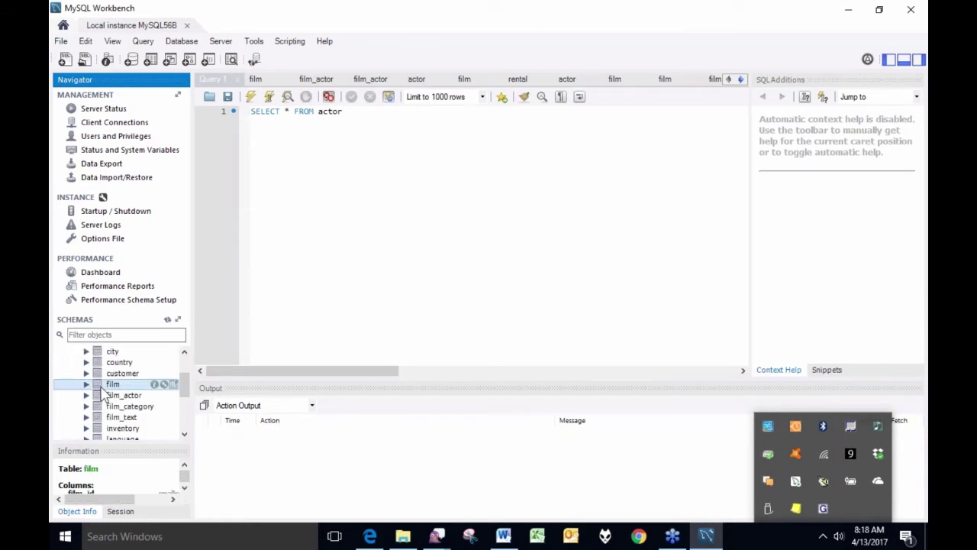
{"action": "scroll", "coordinate": [129, 403], "scroll_direction": "down", "scroll_amount": 2}
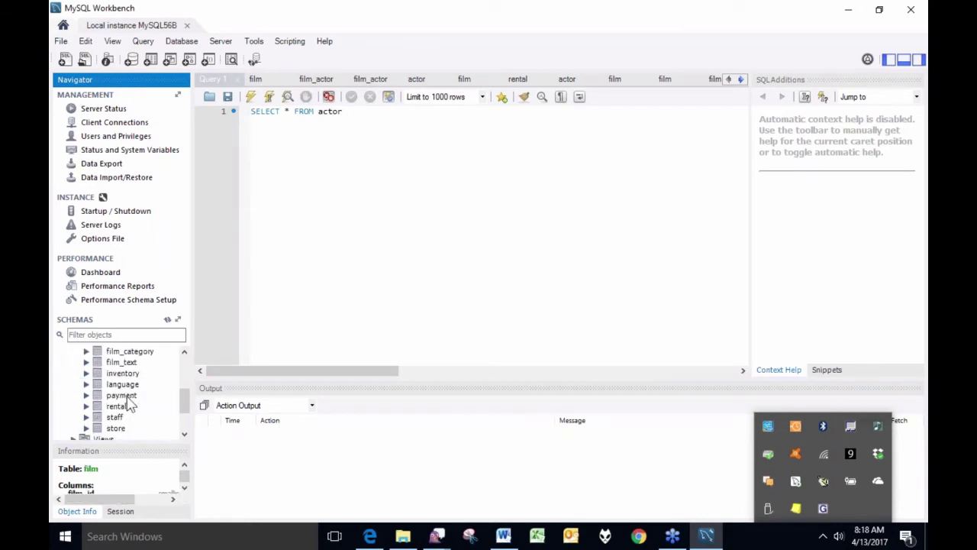
{"action": "scroll", "coordinate": [130, 405], "scroll_direction": "up", "scroll_amount": 4}
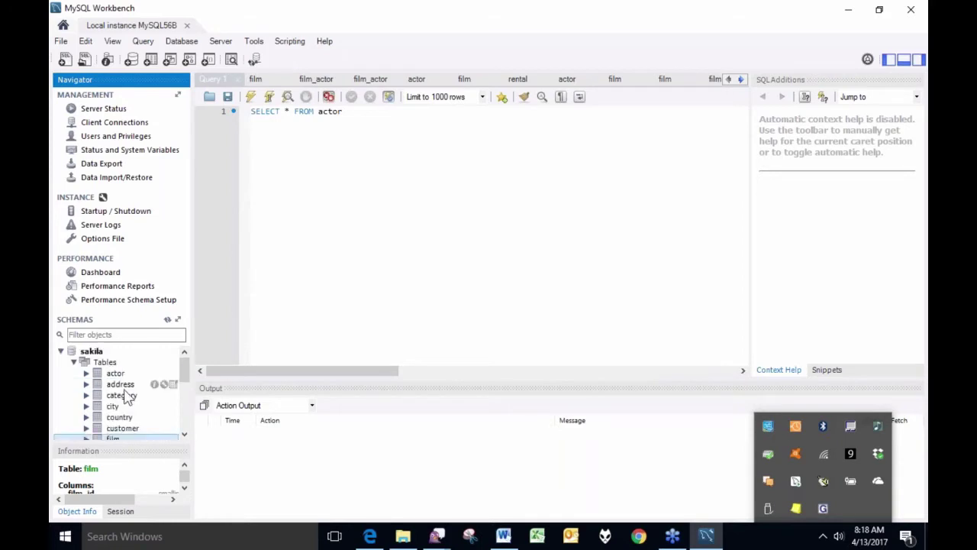
{"action": "left_click", "coordinate": [122, 430]}
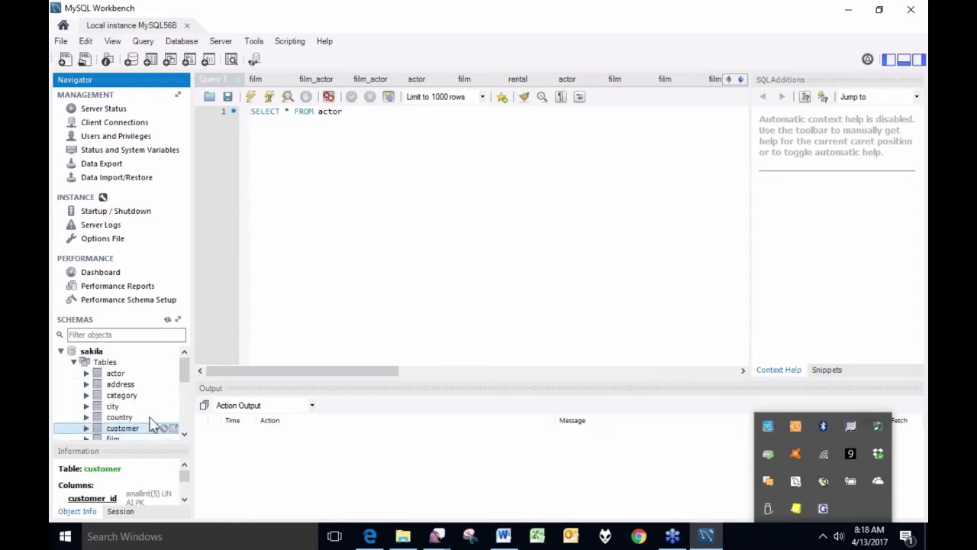
{"action": "scroll", "coordinate": [148, 406], "scroll_direction": "down", "scroll_amount": 2}
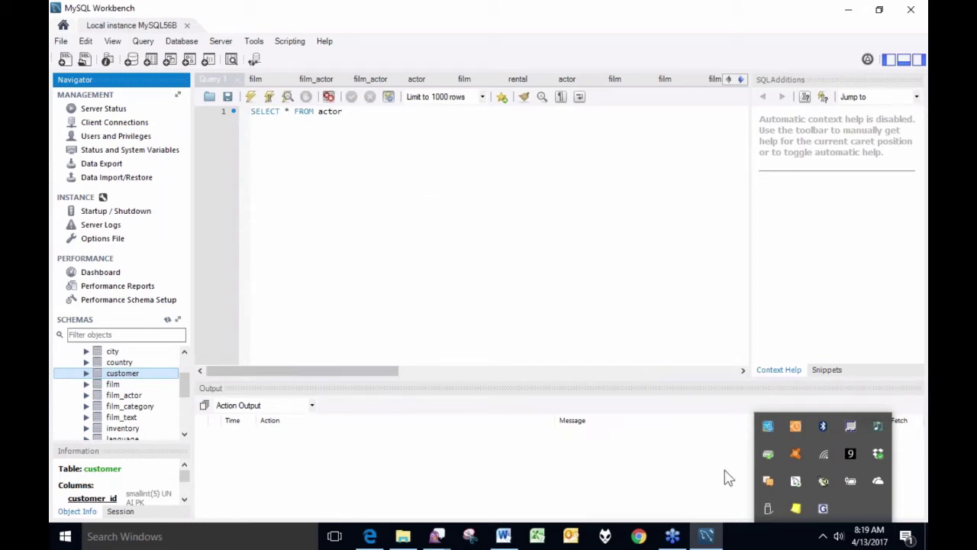
{"action": "left_click", "coordinate": [824, 540]}
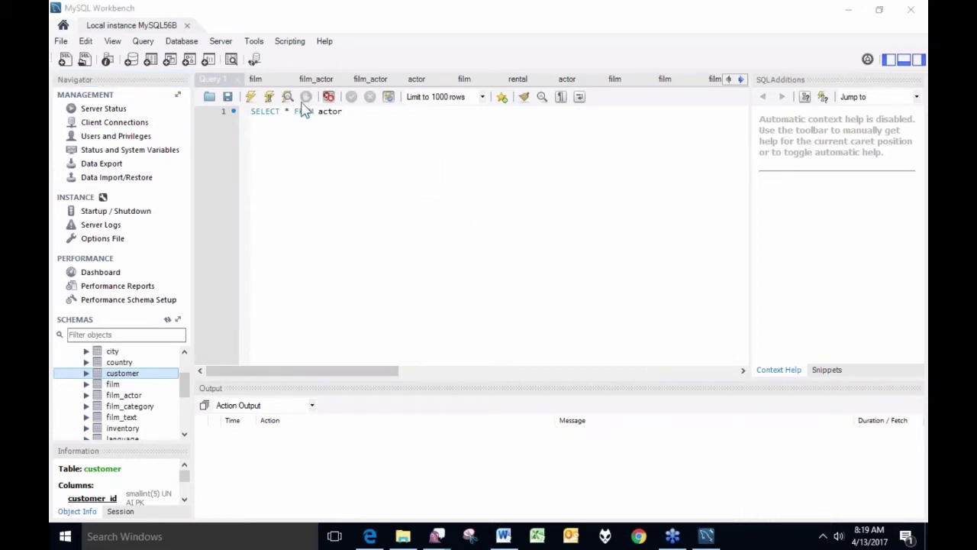
- List the actor table's rows with the 1000-row limit and examine the ID, name and last_update fields of the first records
{"action": "left_click", "coordinate": [365, 116]}
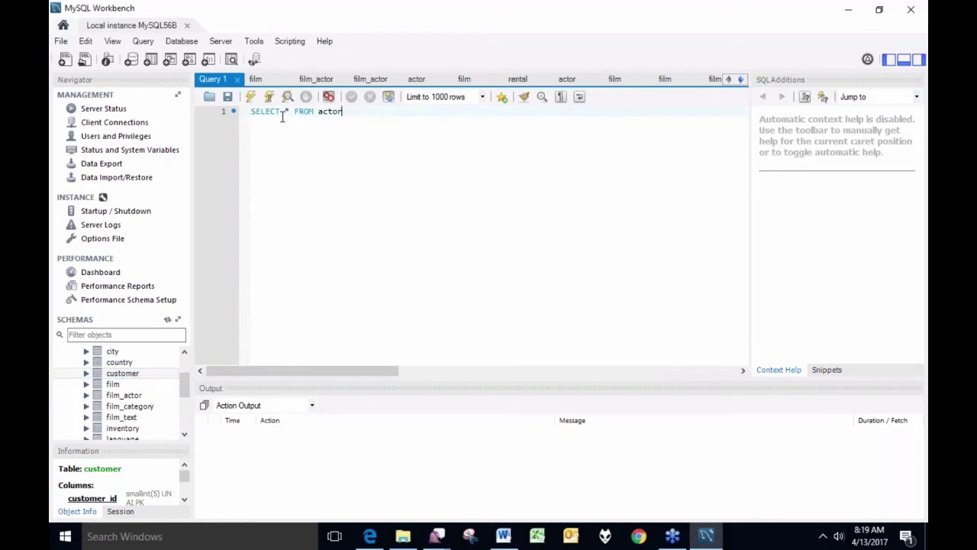
{"action": "left_click", "coordinate": [233, 113]}
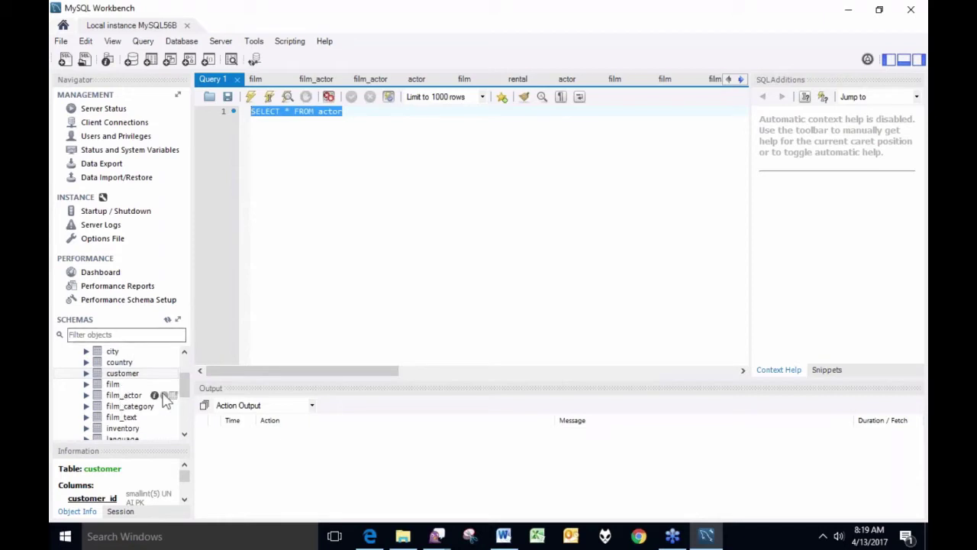
{"action": "scroll", "coordinate": [183, 374], "scroll_direction": "up", "scroll_amount": 2}
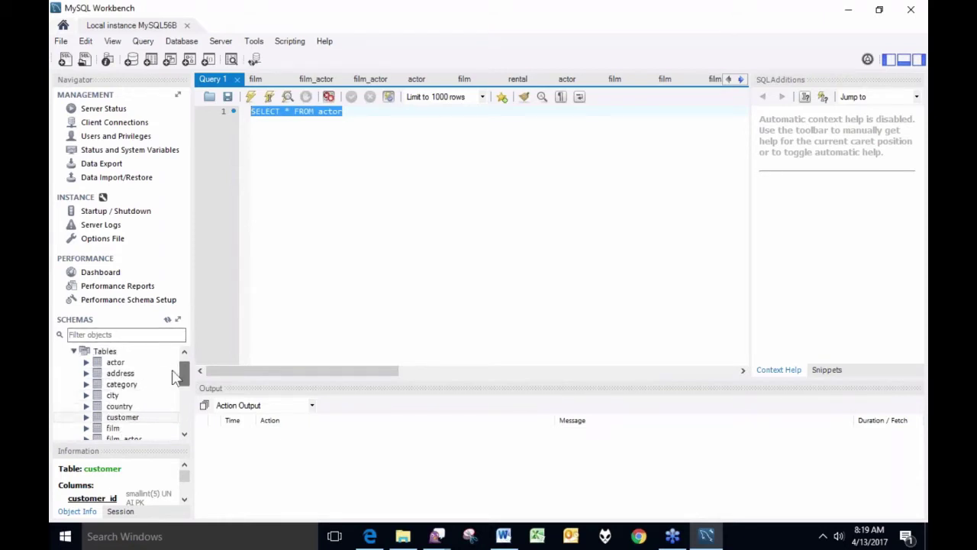
{"action": "right_click", "coordinate": [116, 363]}
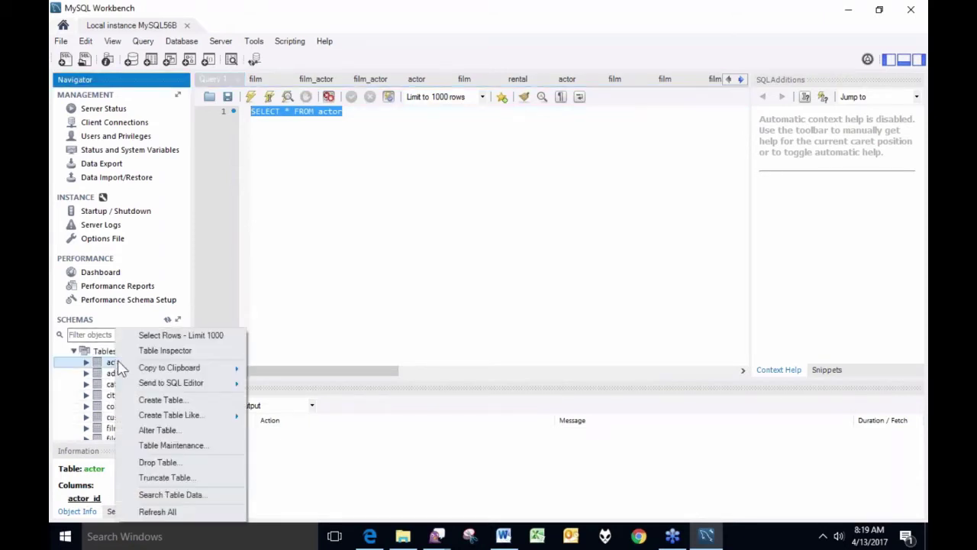
{"action": "left_click", "coordinate": [168, 337]}
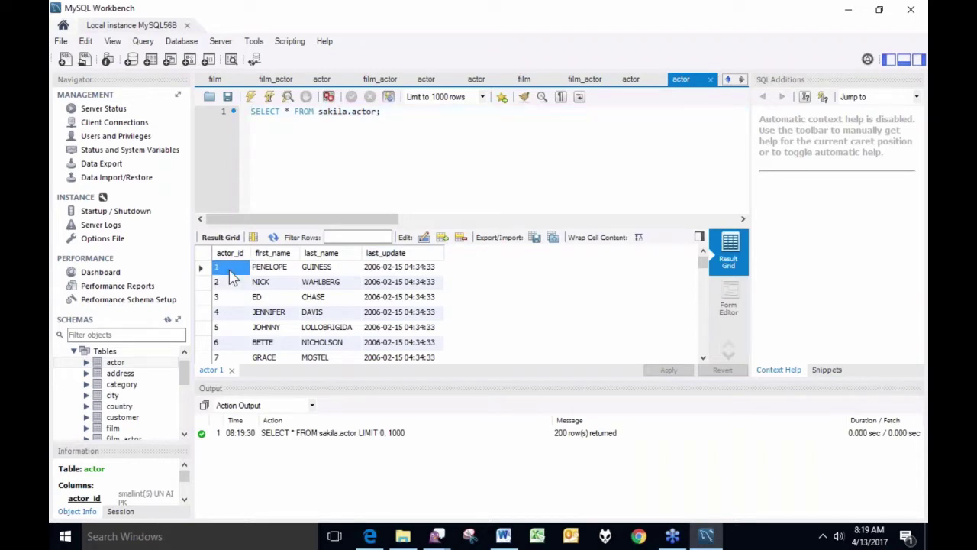
{"action": "left_click", "coordinate": [279, 273]}
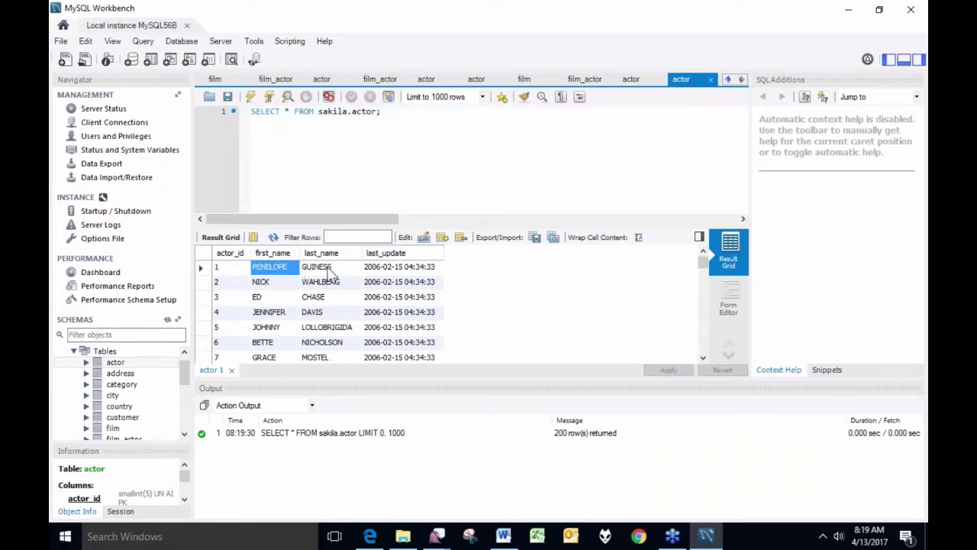
{"action": "left_click", "coordinate": [330, 274]}
{"action": "left_click", "coordinate": [384, 274]}
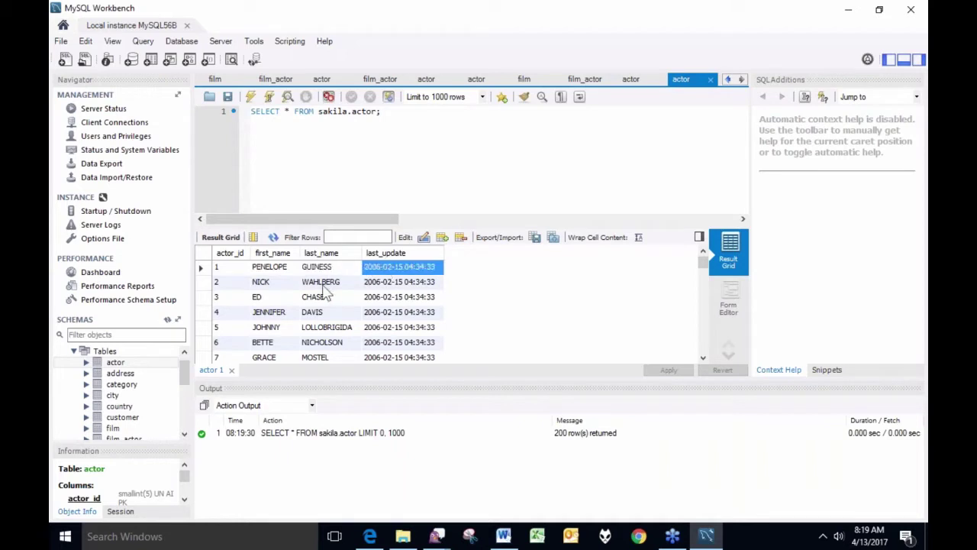
{"action": "left_click", "coordinate": [289, 284]}
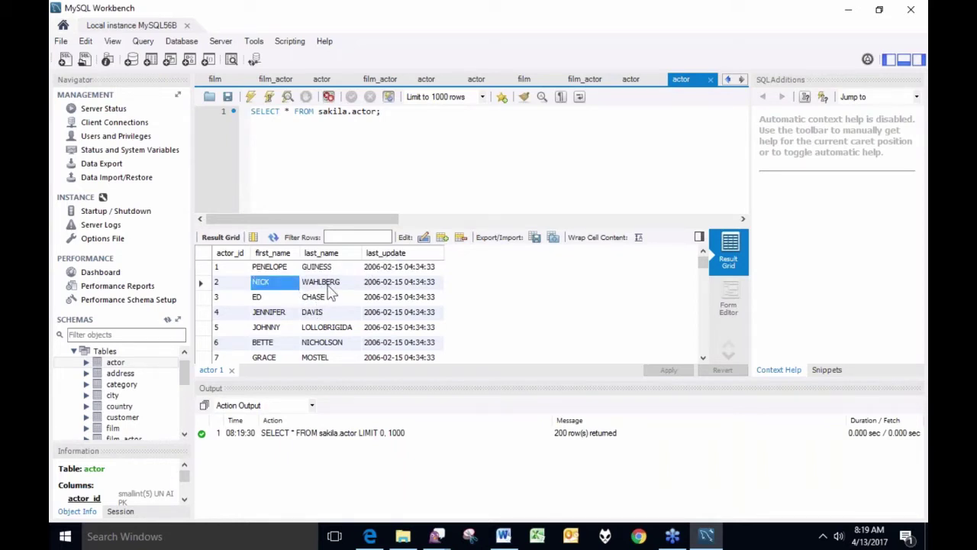
- List the rows of the film_actor table with the 1000-row limit
{"action": "left_click", "coordinate": [112, 429]}
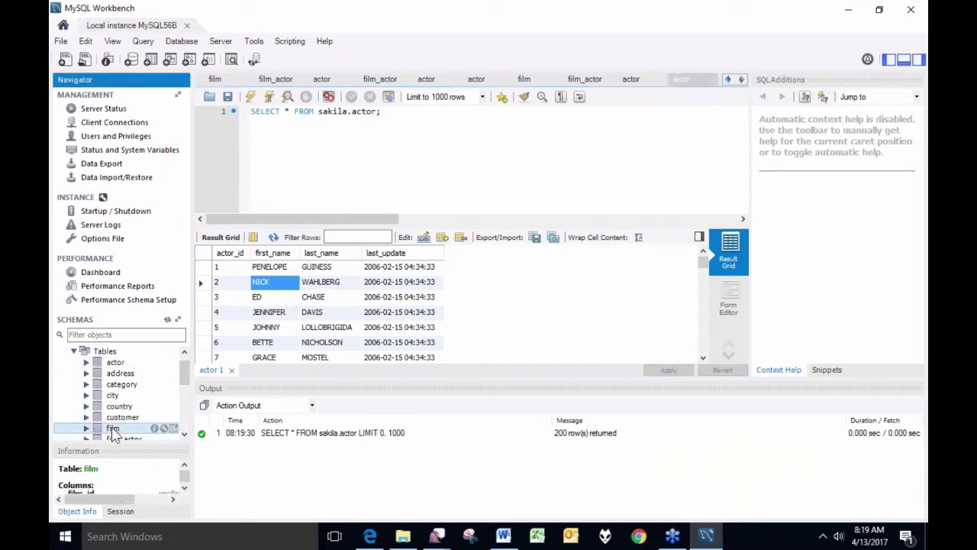
{"action": "scroll", "coordinate": [132, 412], "scroll_direction": "down", "scroll_amount": 2}
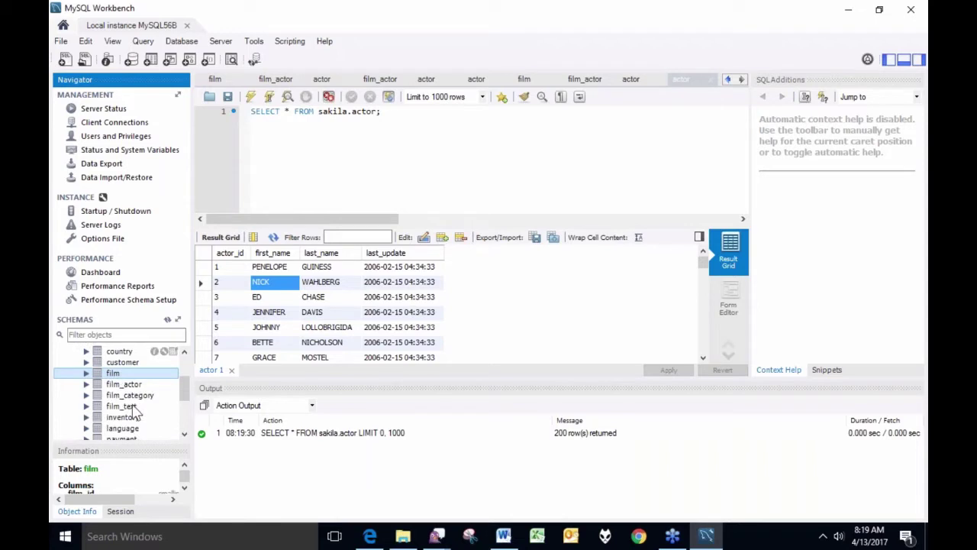
{"action": "left_click", "coordinate": [126, 384]}
{"action": "right_click", "coordinate": [128, 388]}
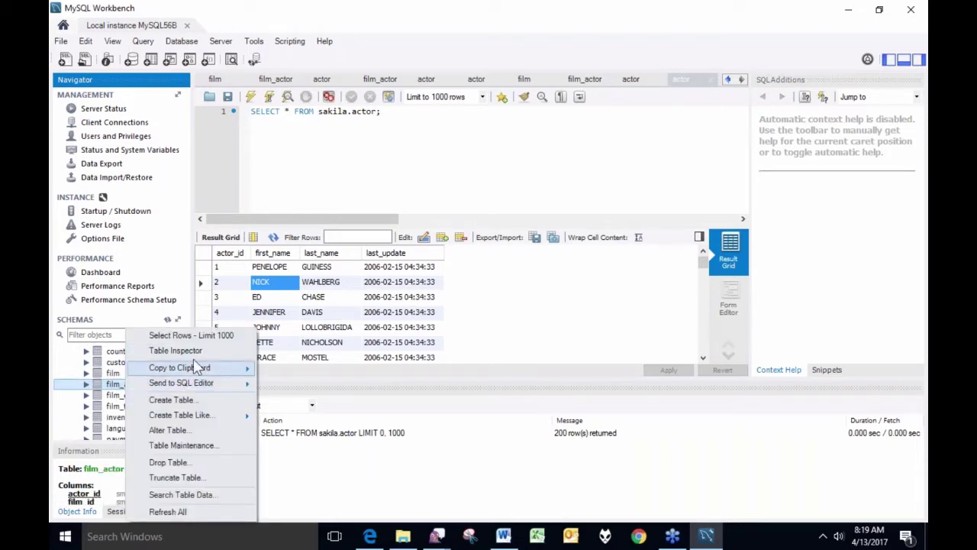
{"action": "left_click", "coordinate": [193, 336]}
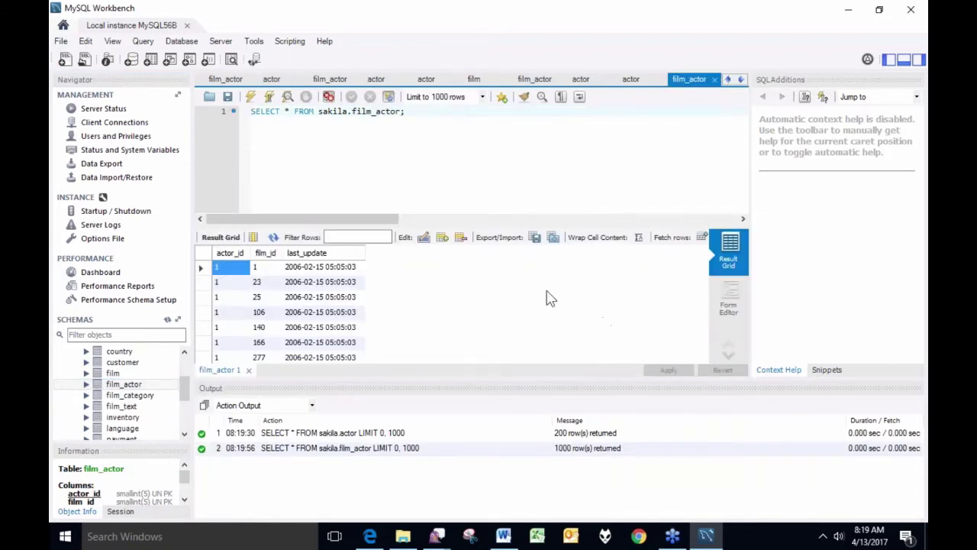
- Examine which film_id values are paired with actor_id 1 and actor_id 2 in the film_actor results
{"action": "double_click", "coordinate": [229, 267]}
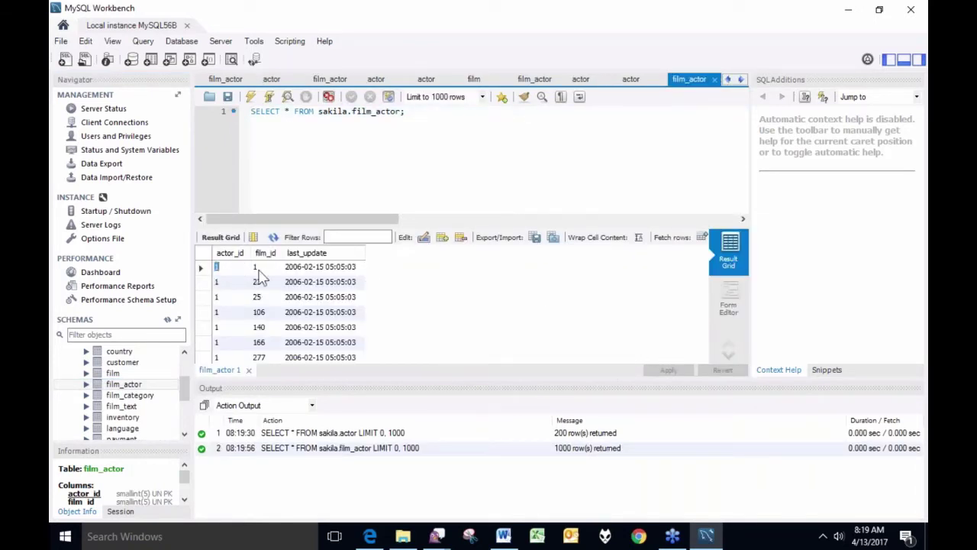
{"action": "key", "text": "Down"}
{"action": "key", "text": "Down"}
{"action": "left_click", "coordinate": [258, 297]}
{"action": "scroll", "coordinate": [244, 317], "scroll_direction": "down", "scroll_amount": 7}
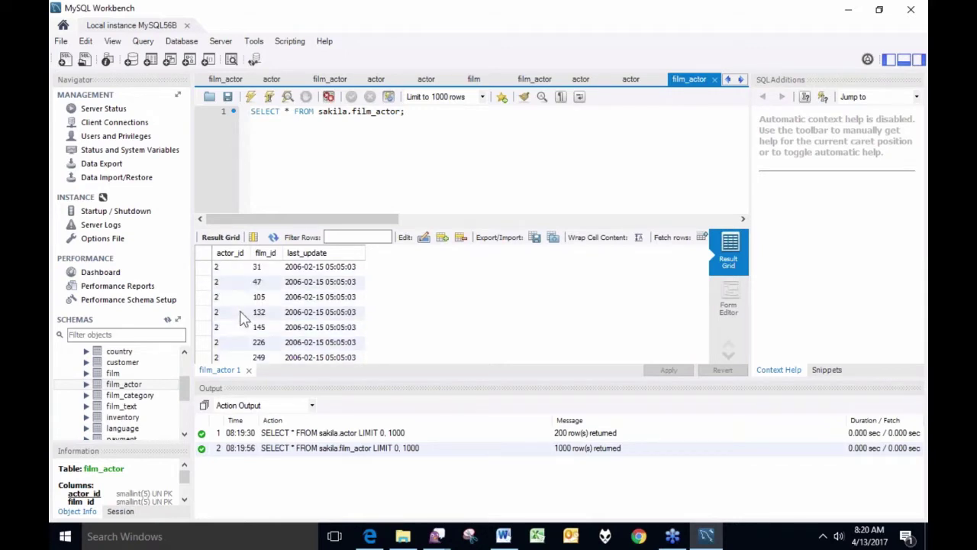
{"action": "scroll", "coordinate": [240, 316], "scroll_direction": "up", "scroll_amount": 2}
{"action": "double_click", "coordinate": [238, 327]}
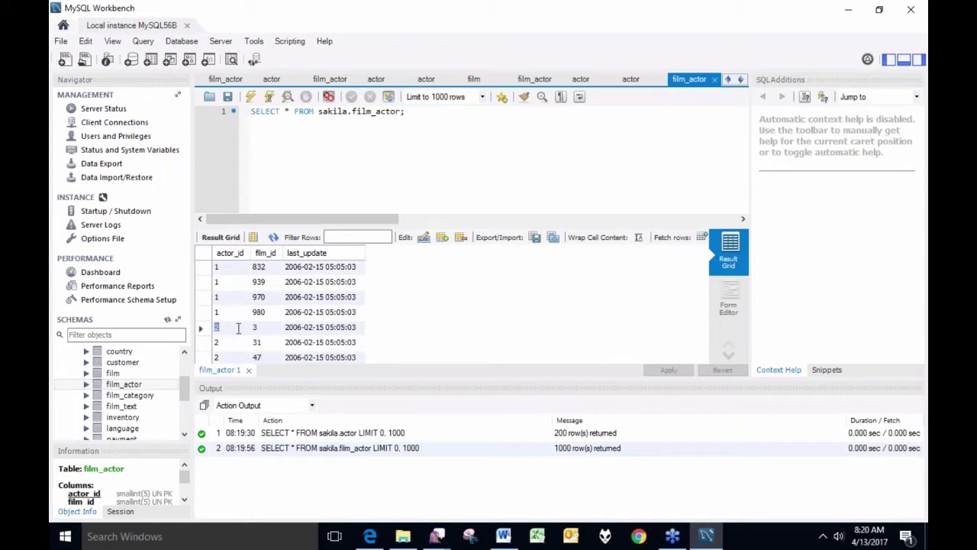
{"action": "double_click", "coordinate": [258, 328]}
{"action": "double_click", "coordinate": [259, 342]}
{"action": "double_click", "coordinate": [261, 358]}
{"action": "left_click_drag", "start_coordinate": [418, 114], "coordinate": [250, 112]}
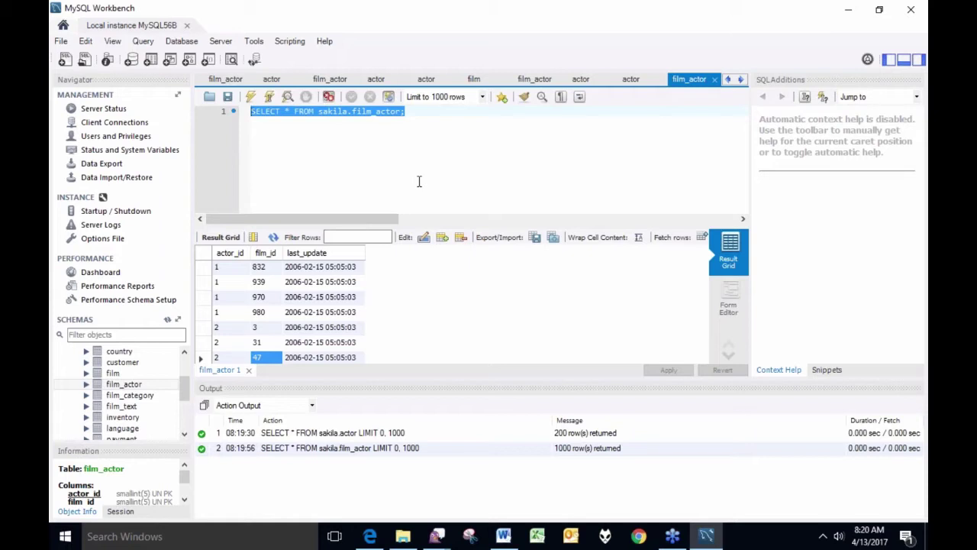
{"action": "right_click", "coordinate": [124, 387]}
{"action": "key", "text": "Escape"}
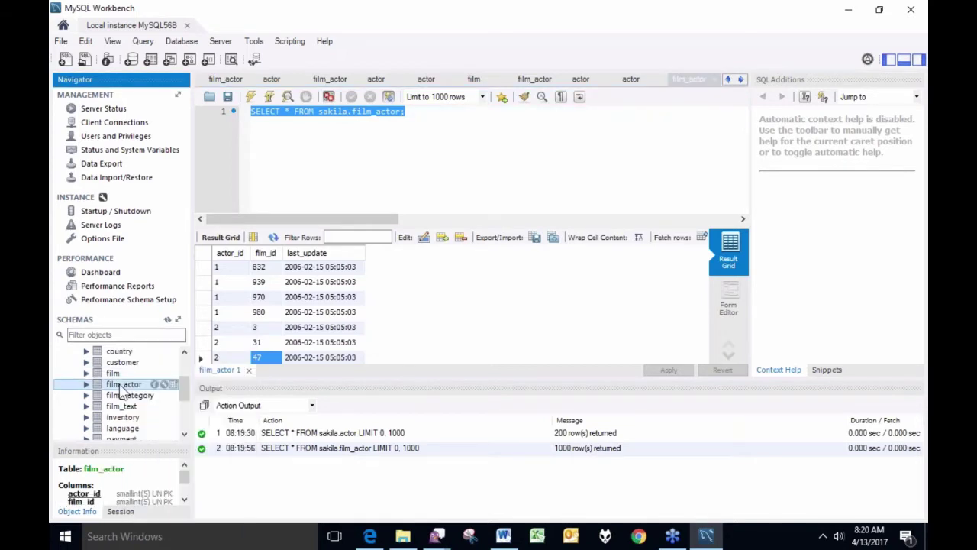
{"action": "right_click", "coordinate": [122, 387]}
{"action": "left_click", "coordinate": [113, 373]}
- Query the actor table's rows in a new query tab and check the first record's first and last name
{"action": "scroll", "coordinate": [123, 382], "scroll_direction": "up", "scroll_amount": 2}
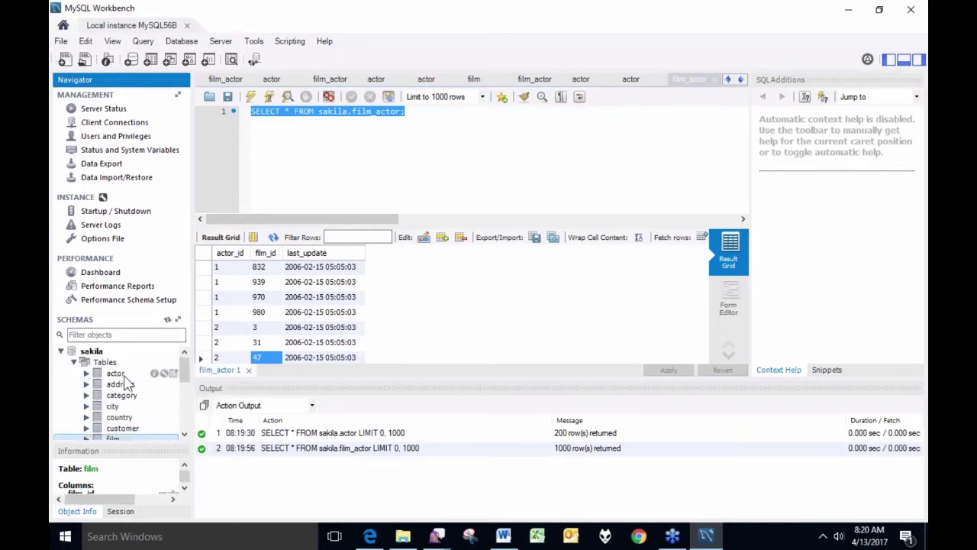
{"action": "right_click", "coordinate": [119, 374]}
{"action": "left_click", "coordinate": [171, 332]}
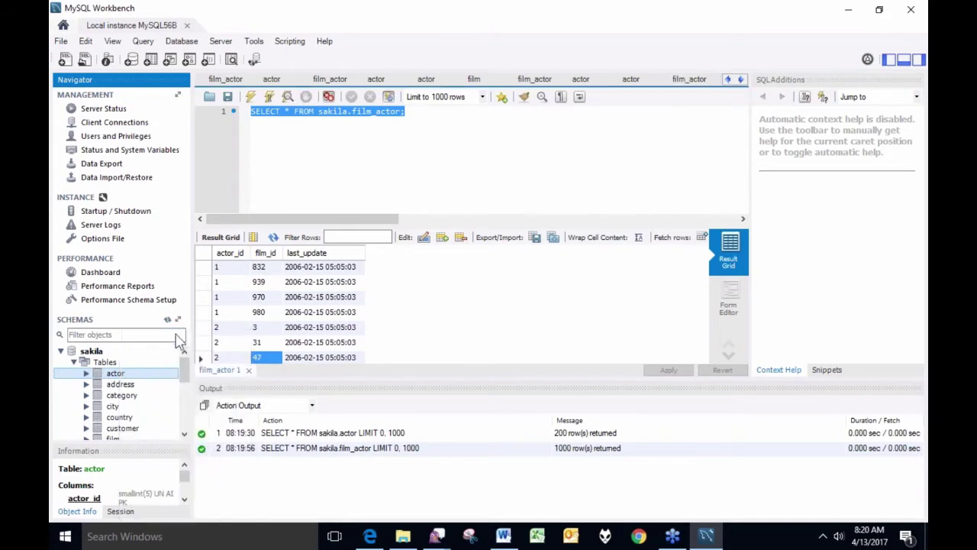
{"action": "left_click", "coordinate": [284, 269]}
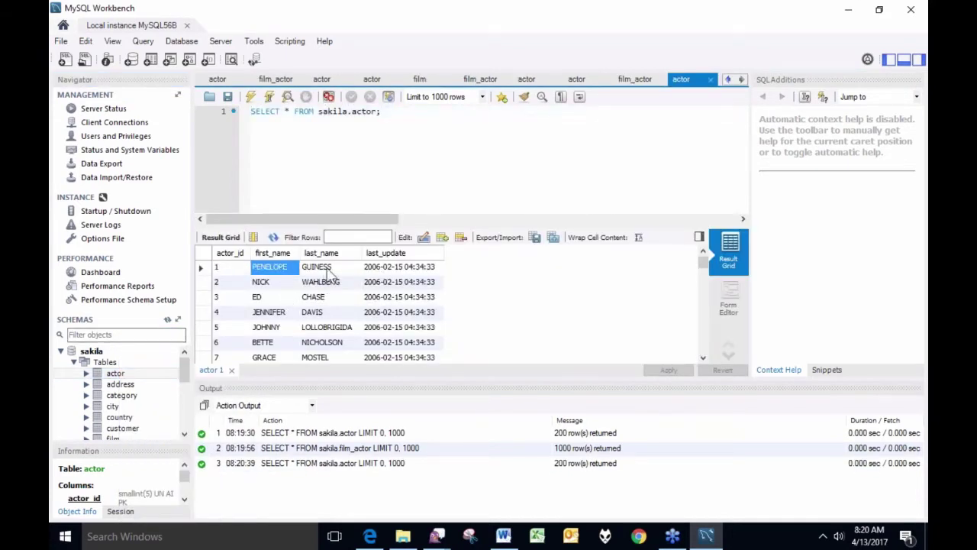
{"action": "left_click", "coordinate": [328, 273]}
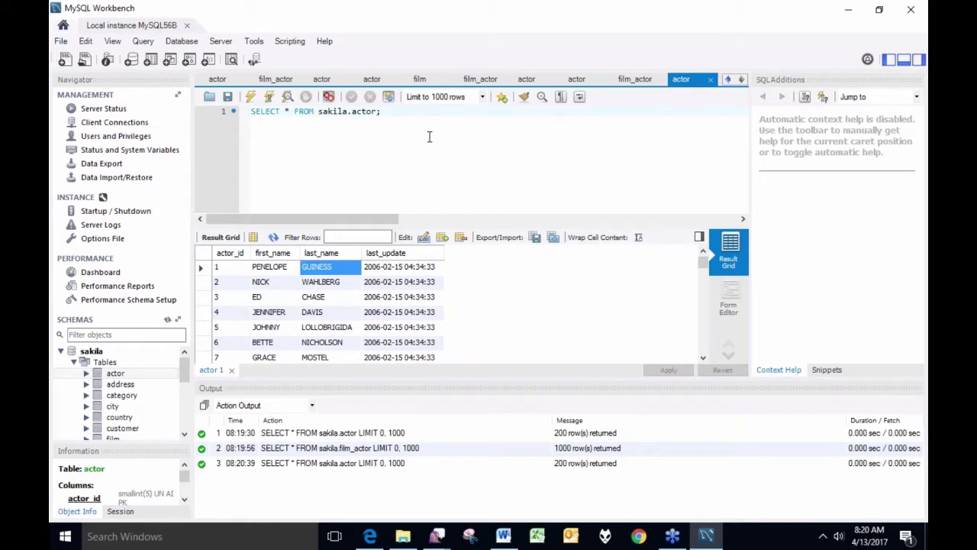
- Replace the query on the first line with "select film.title from film, film_actor"
{"action": "key", "text": "shift+Left"}
{"action": "key", "text": "shift+Left"}
{"action": "key", "text": "shift+Left"}
{"action": "key", "text": "shift+Left"}
{"action": "key", "text": "shift+Left"}
{"action": "key", "text": "shift+Left"}
{"action": "key", "text": "shift+Left"}
{"action": "key", "text": "shift+Left"}
{"action": "key", "text": "shift+Left"}
{"action": "key", "text": "shift+Left"}
{"action": "key", "text": "shift+Left"}
{"action": "key", "text": "shift+Left"}
{"action": "key", "text": "shift+Left"}
{"action": "key", "text": "shift+Left"}
{"action": "key", "text": "shift+Left"}
{"action": "key", "text": "shift+Left"}
{"action": "key", "text": "shift+Left"}
{"action": "key", "text": "shift+Left"}
{"action": "key", "text": "shift+Left"}
{"action": "key", "text": "shift+Left"}
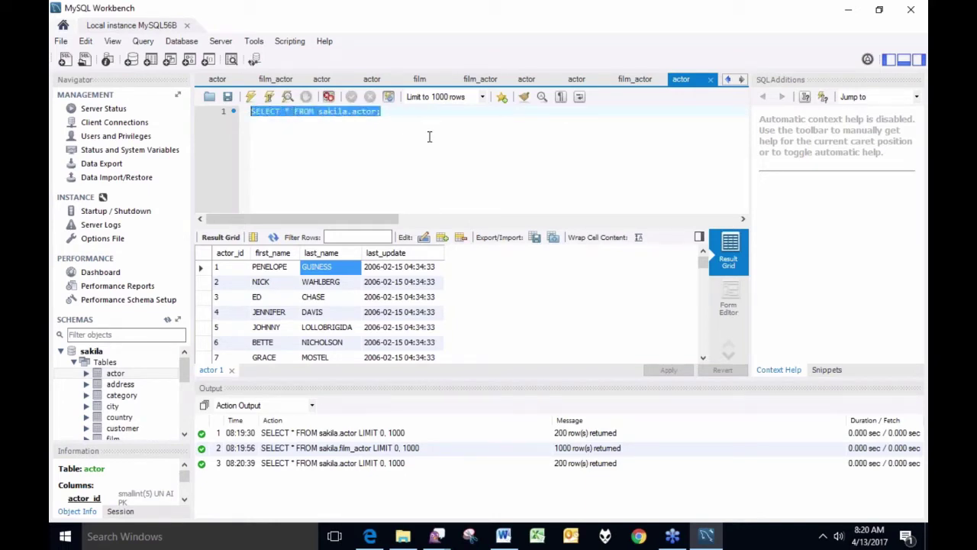
{"action": "type", "text": "select"}
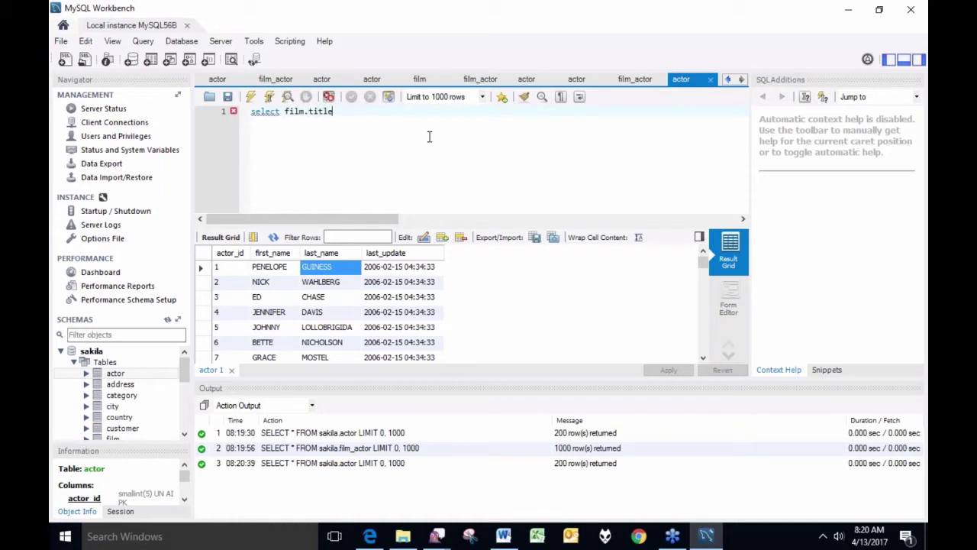
{"action": "type", "text": "from film"}
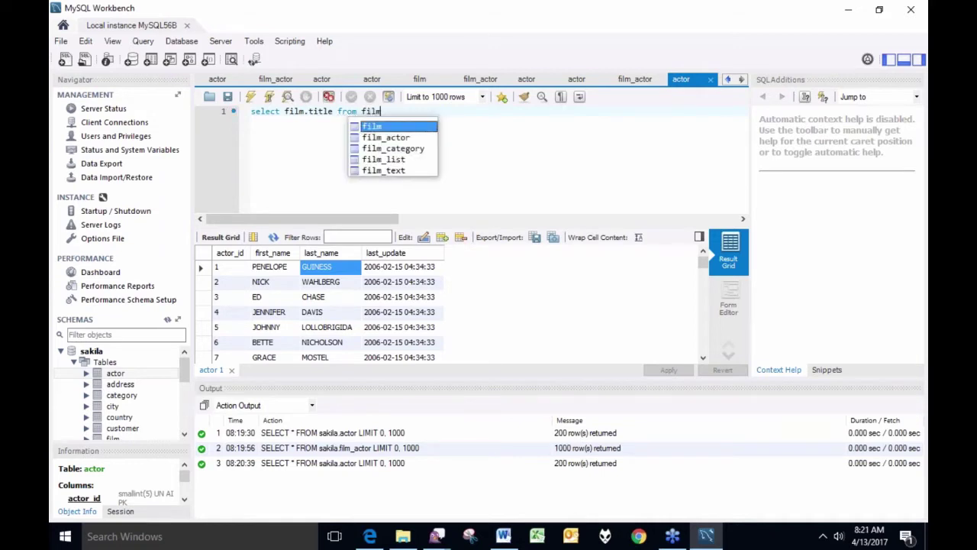
{"action": "type", "text": ", film"}
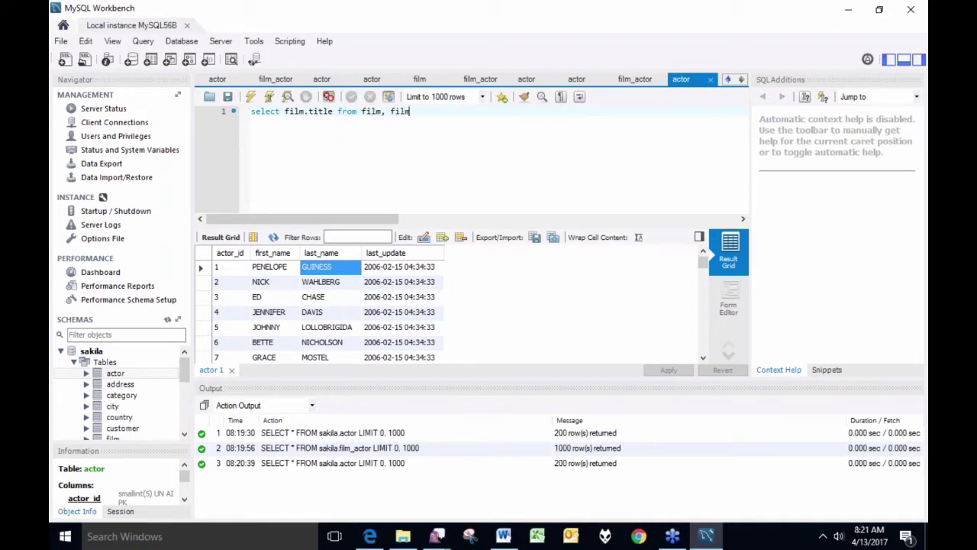
{"action": "type", "text": "_actor"}
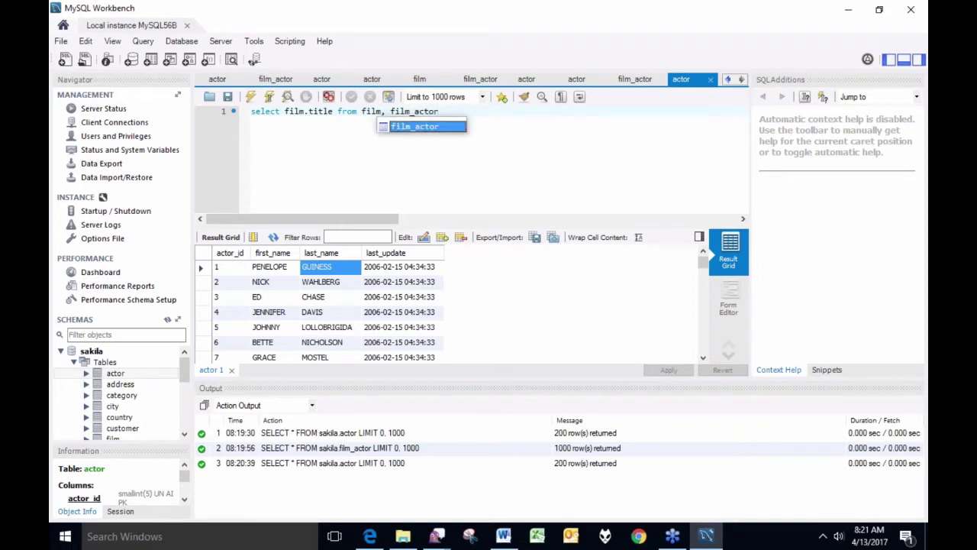
- Extend the query with a where clause that tests film_actor.actor_id for equality
{"action": "type", "text": " WHE"}
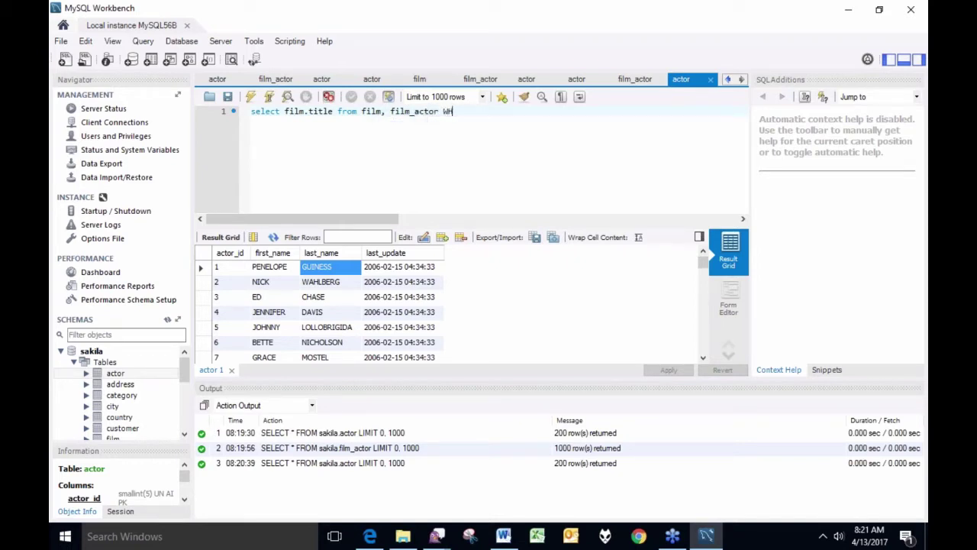
{"action": "key", "text": "BackSpace"}
{"action": "key", "text": "BackSpace"}
{"action": "key", "text": "BackSpace"}
{"action": "type", "text": "we"}
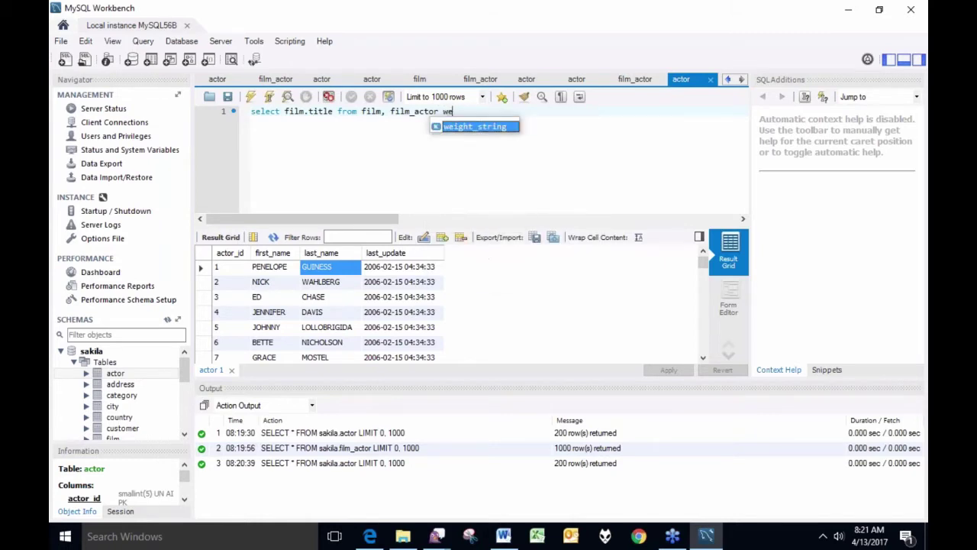
{"action": "key", "text": "Escape"}
{"action": "key", "text": "BackSpace"}
{"action": "type", "text": "her"}
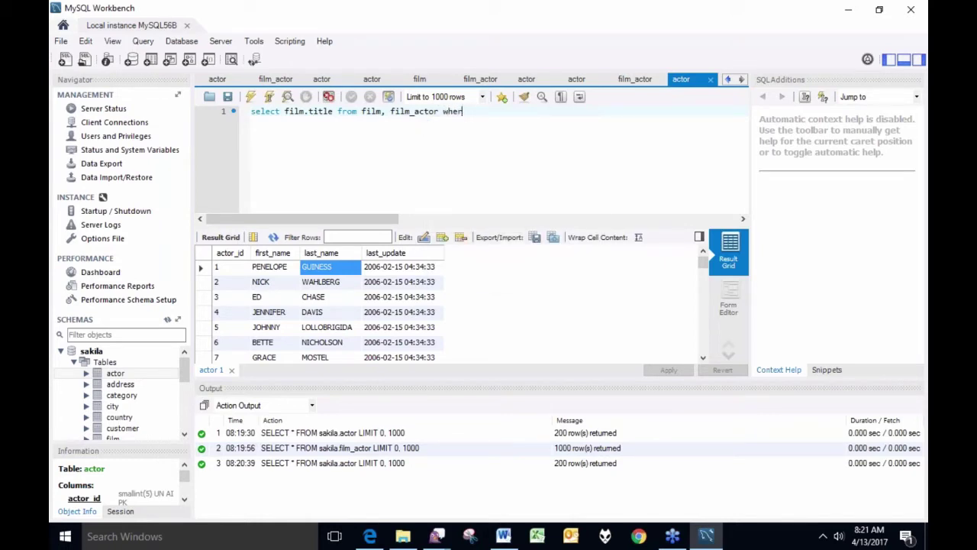
{"action": "type", "text": "e film_actor"}
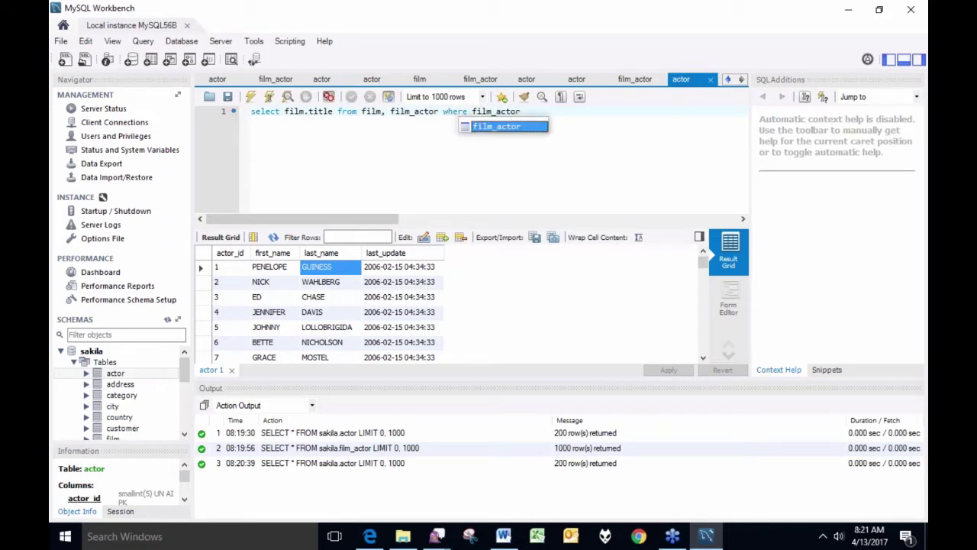
{"action": "type", "text": ".ac"}
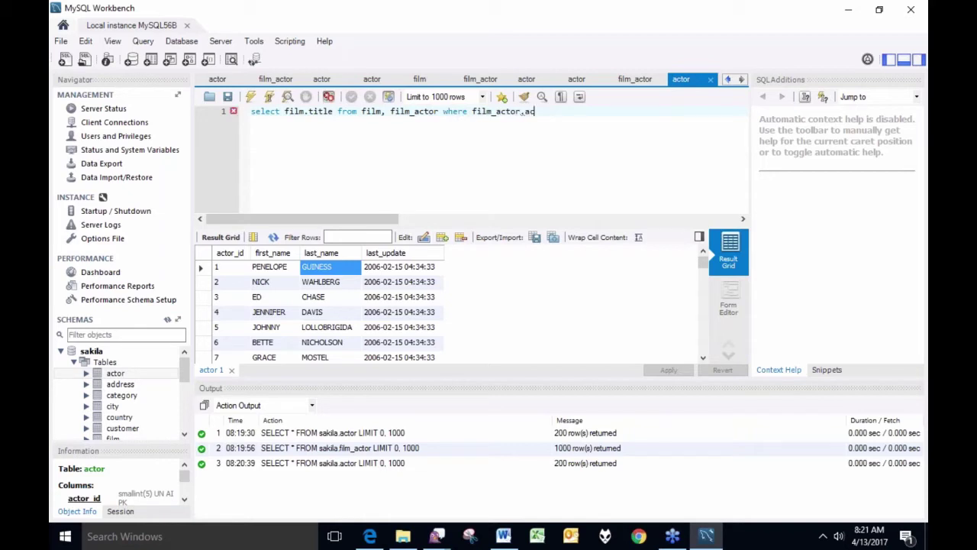
{"action": "type", "text": "tor_id"}
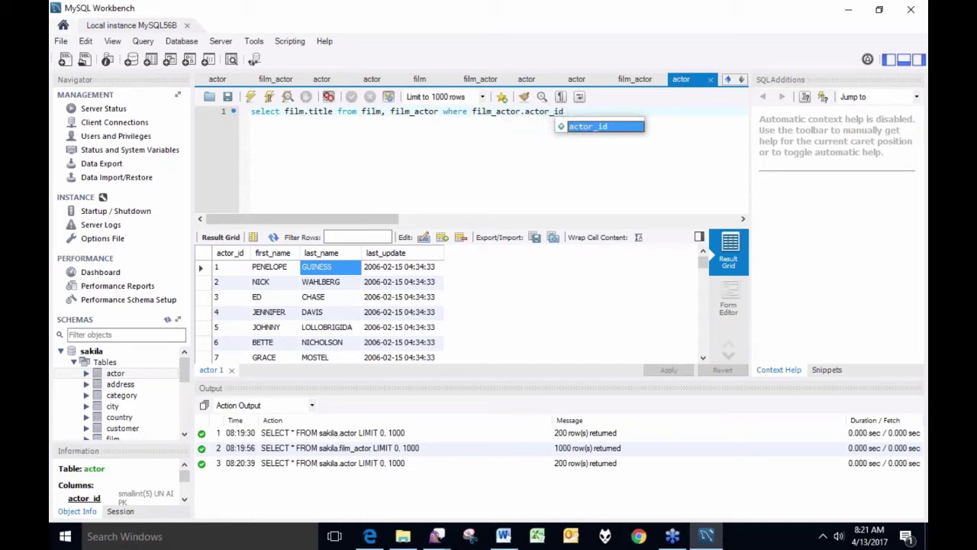
{"action": "type", "text": " = "}
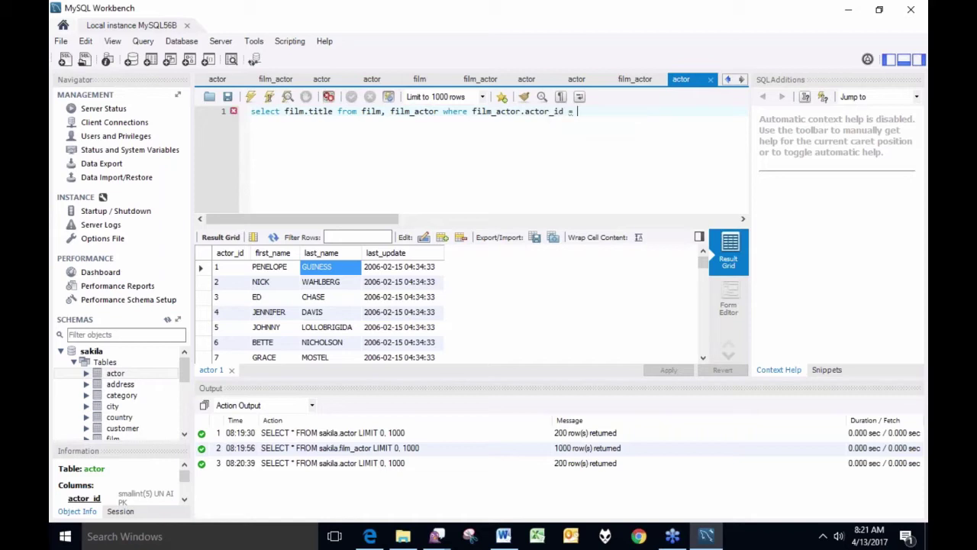
- Complete the where clause with actor ID 1 and the join condition film.film_id = film_actor.film_id
{"action": "type", "text": "1 and film.film_id"}
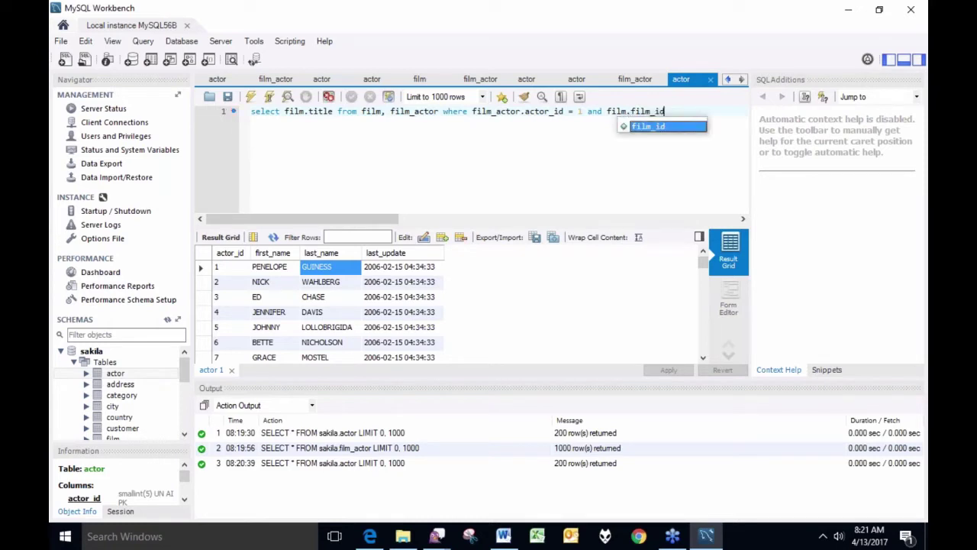
{"action": "type", "text": " ="}
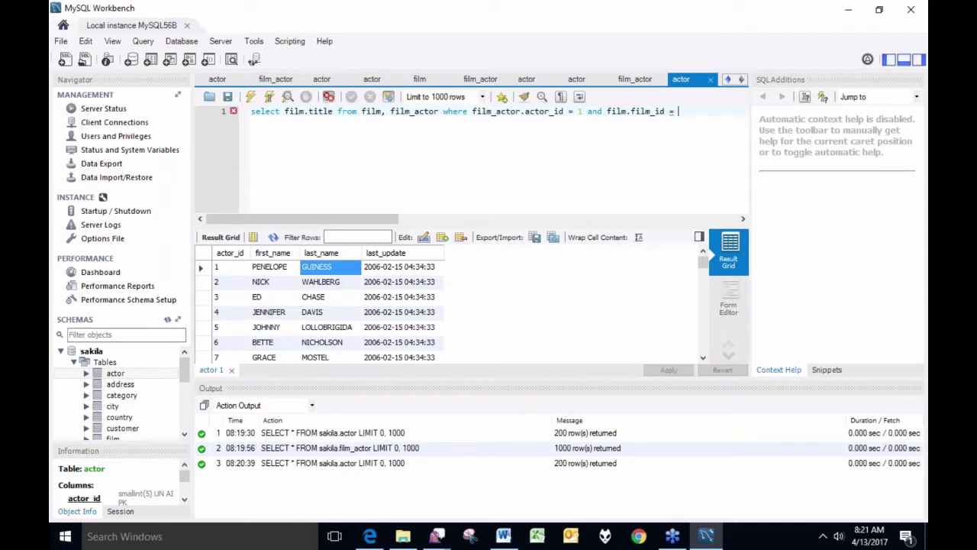
{"action": "type", "text": " film_actor"}
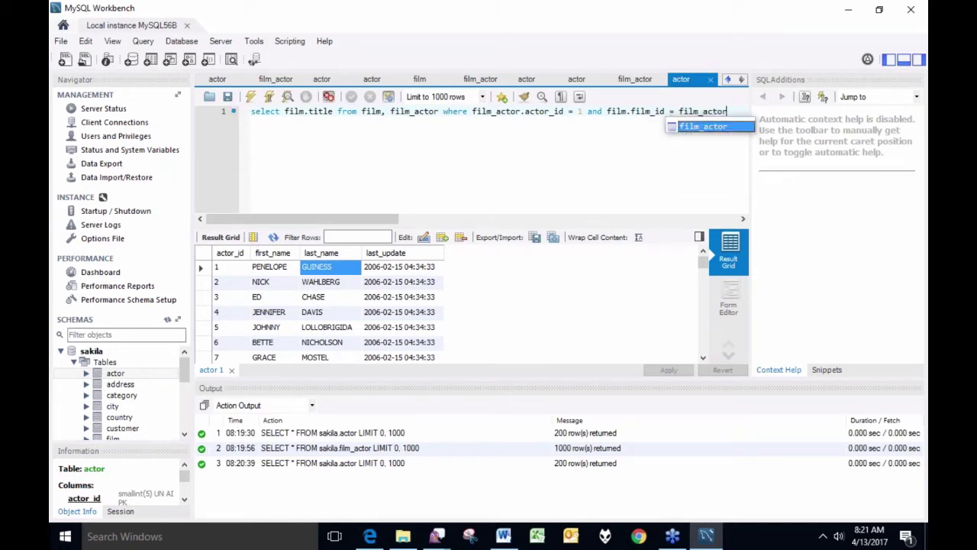
{"action": "type", "text": ".film"}
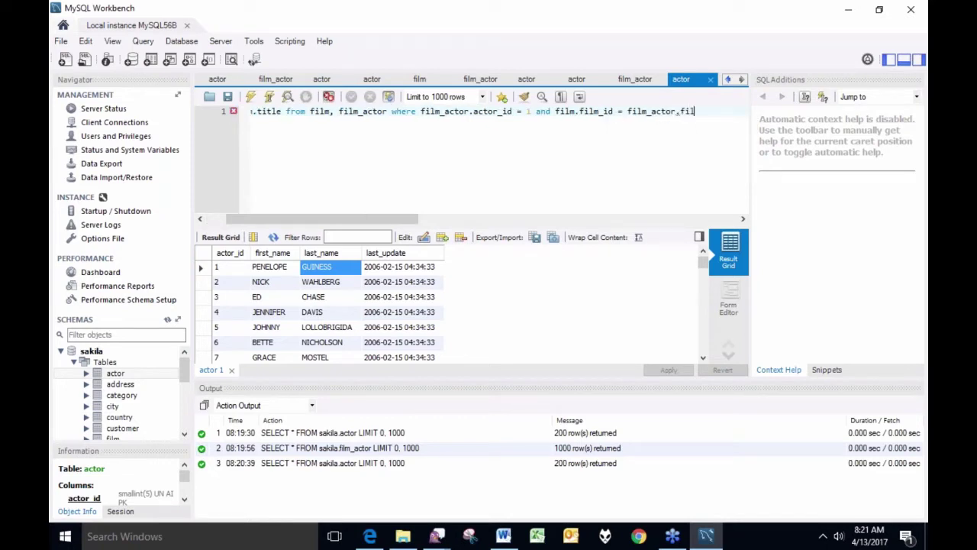
{"action": "type", "text": "_id"}
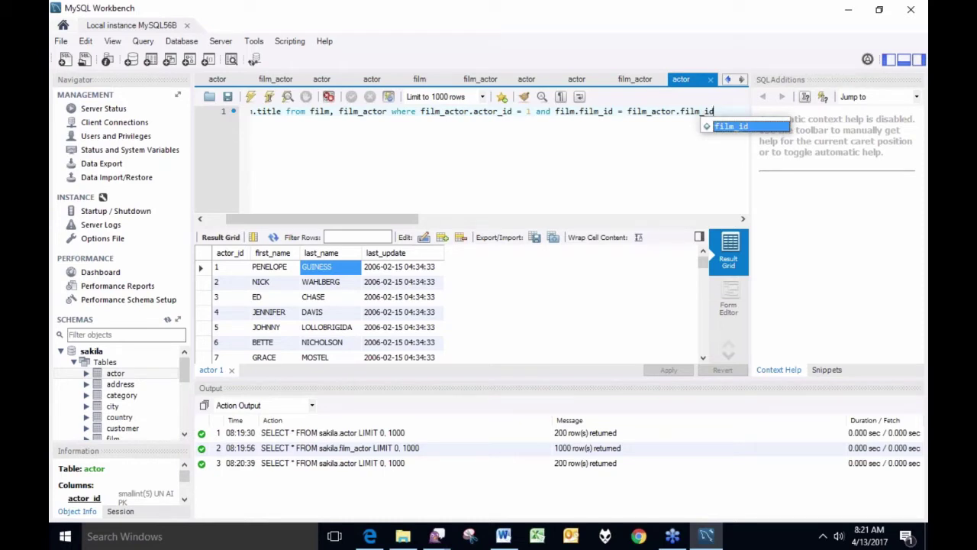
{"action": "key", "text": "Escape"}
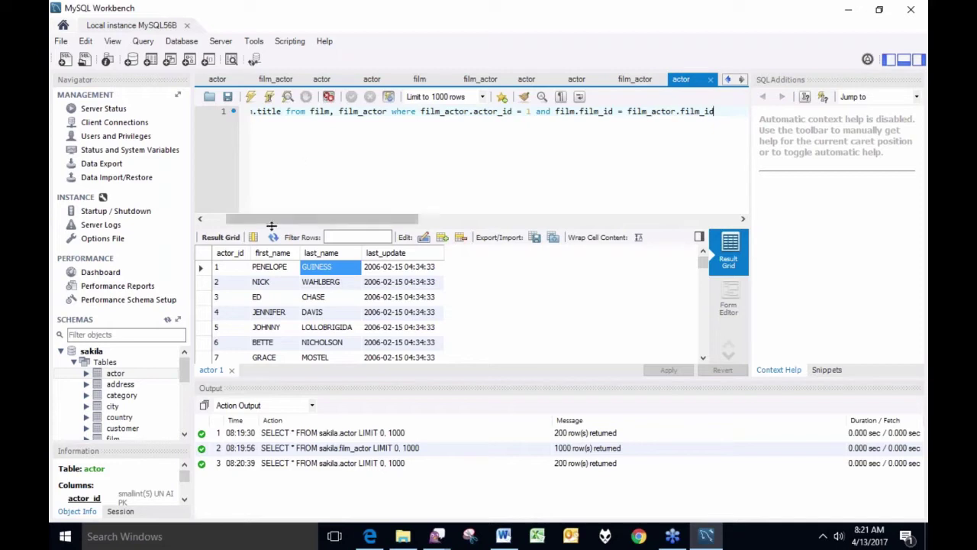
- Select the whole film title query line and execute it
{"action": "left_click_drag", "start_coordinate": [270, 219], "coordinate": [250, 219]}
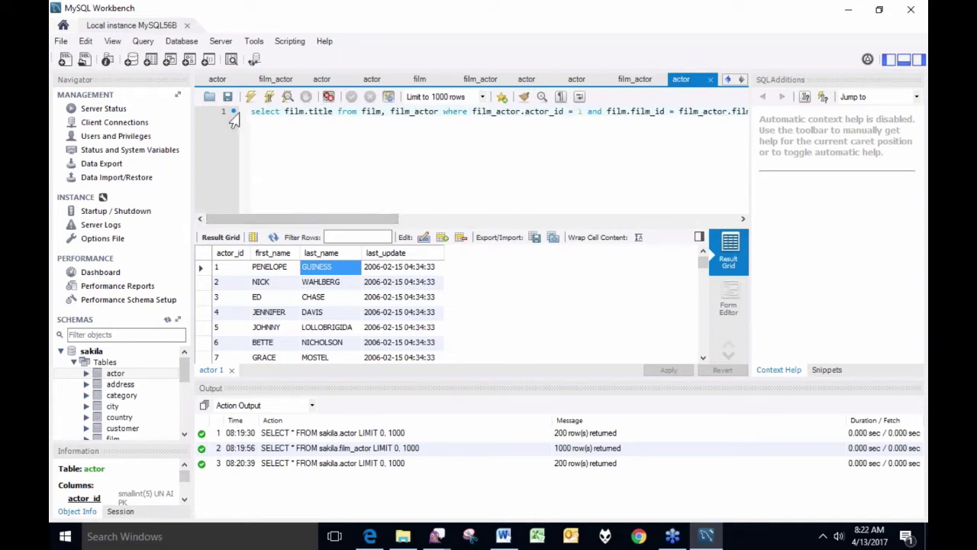
{"action": "left_click", "coordinate": [205, 114]}
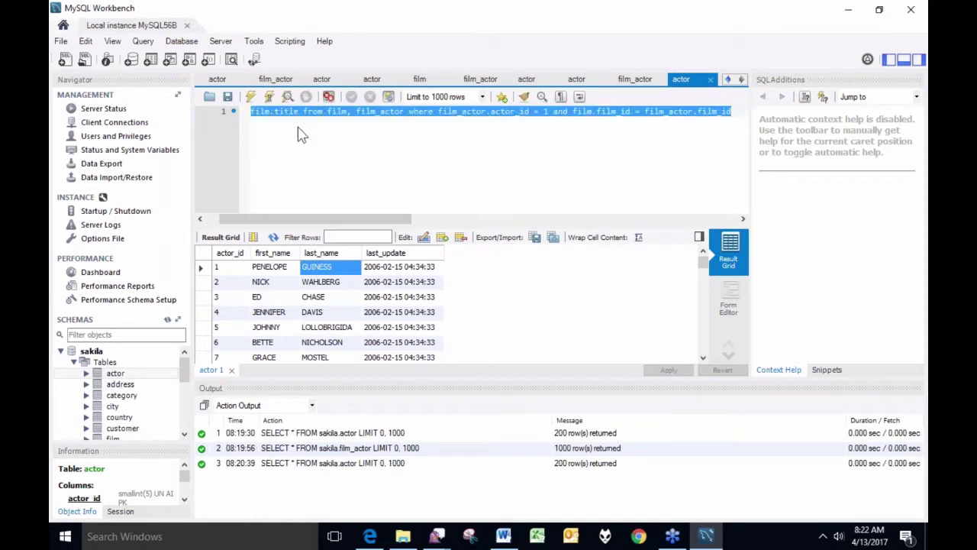
{"action": "left_click", "coordinate": [251, 97]}
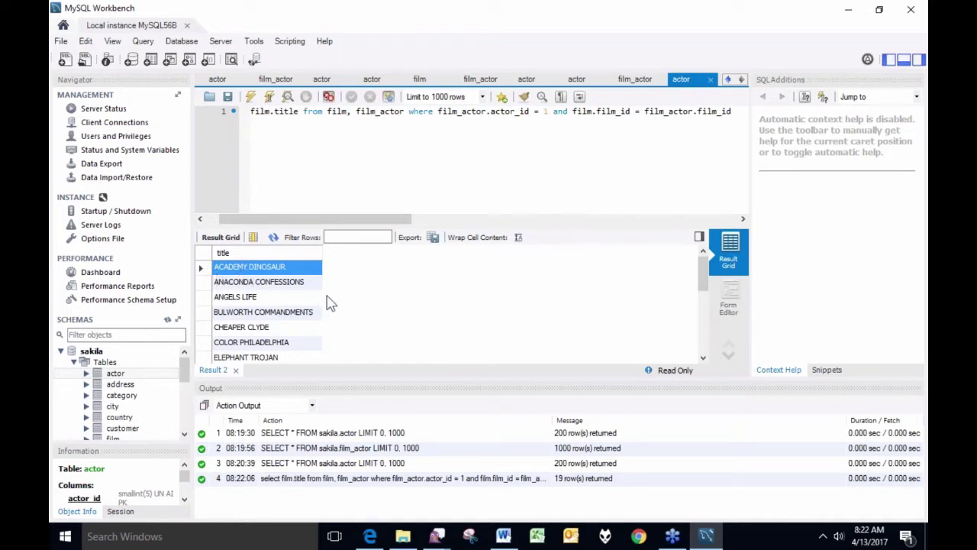
- Look through the whole list of film titles returned for actor ID 1, down to the last row and back up
{"action": "key", "text": "Down"}
{"action": "key", "text": "Down"}
{"action": "key", "text": "Down"}
{"action": "key", "text": "Down"}
{"action": "key", "text": "Down"}
{"action": "key", "text": "Down"}
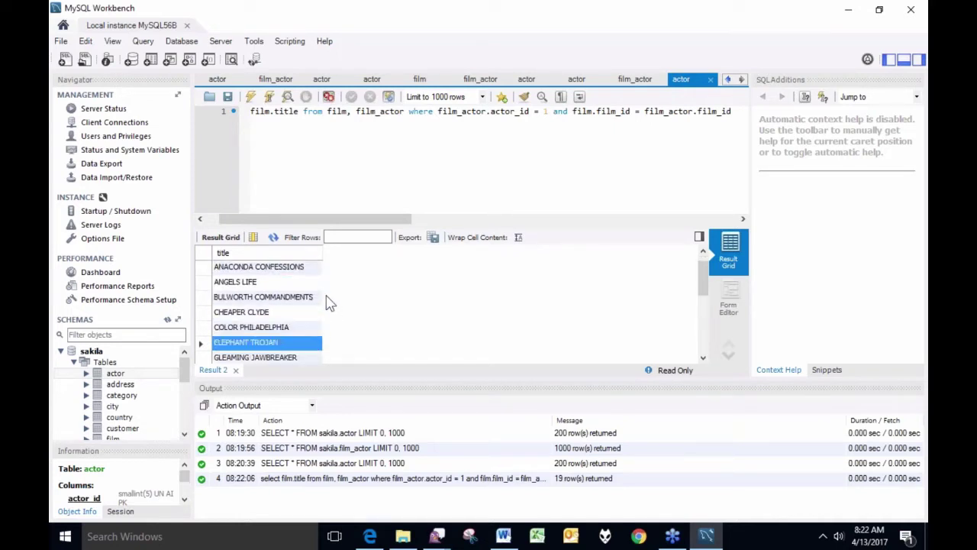
{"action": "key", "text": "Down"}
{"action": "key", "text": "Down"}
{"action": "key", "text": "Down"}
{"action": "key", "text": "Down"}
{"action": "key", "text": "Down"}
{"action": "key", "text": "Down"}
{"action": "key", "text": "Down"}
{"action": "key", "text": "Down"}
{"action": "key", "text": "Down"}
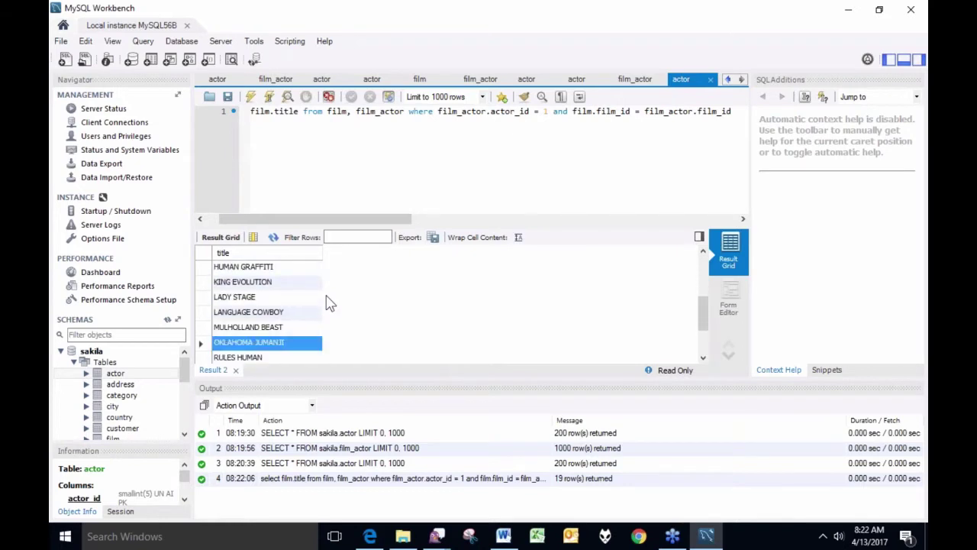
{"action": "key", "text": "Down"}
{"action": "key", "text": "Down"}
{"action": "key", "text": "Down"}
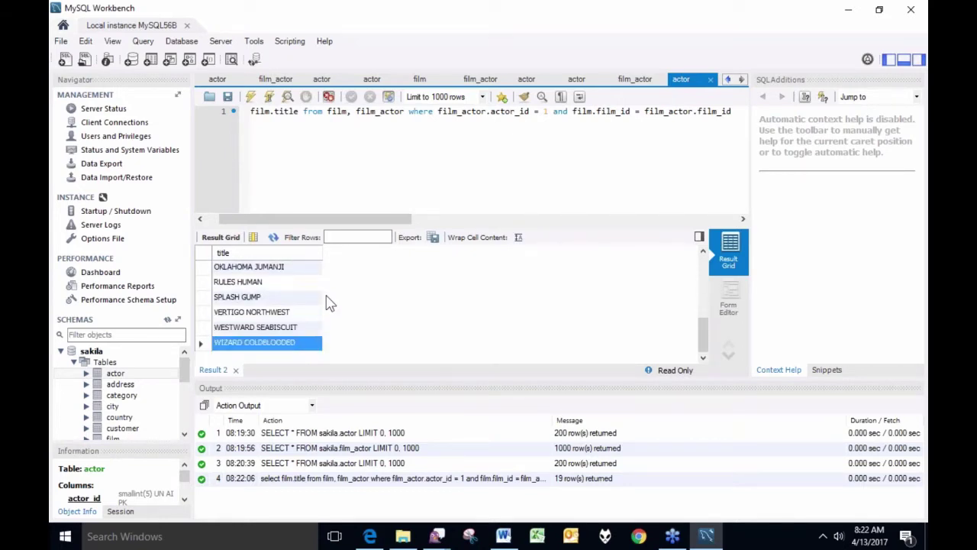
{"action": "key", "text": "Up"}
{"action": "key", "text": "Up"}
{"action": "key", "text": "Up"}
{"action": "key", "text": "Up"}
{"action": "key", "text": "Up"}
{"action": "key", "text": "Up"}
{"action": "key", "text": "Up"}
{"action": "key", "text": "Up"}
{"action": "key", "text": "Up"}
{"action": "key", "text": "Up"}
{"action": "key", "text": "Up"}
{"action": "key", "text": "Up"}
{"action": "key", "text": "Up"}
{"action": "key", "text": "Up"}
{"action": "key", "text": "Up"}
{"action": "key", "text": "Up"}
{"action": "key", "text": "Up"}
{"action": "key", "text": "Up"}
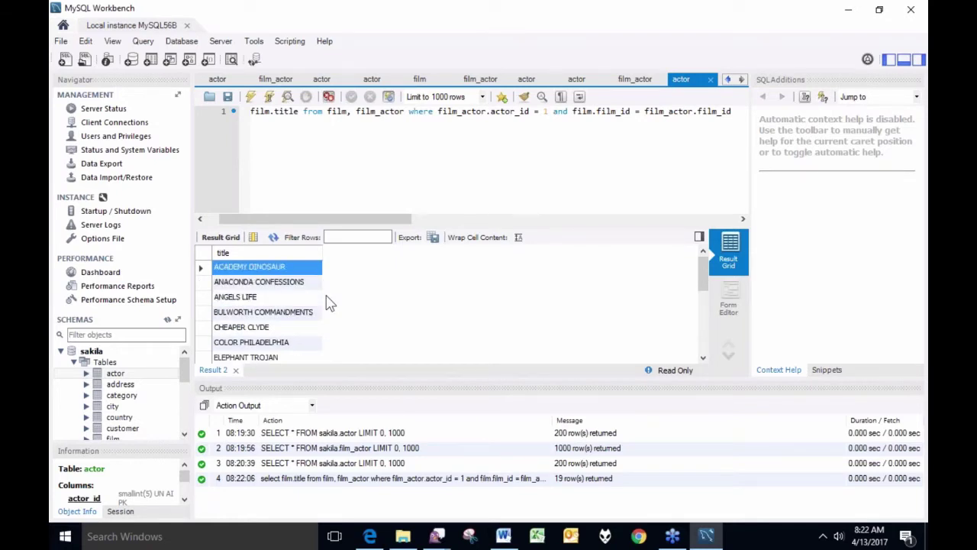
{"action": "key", "text": "Down"}
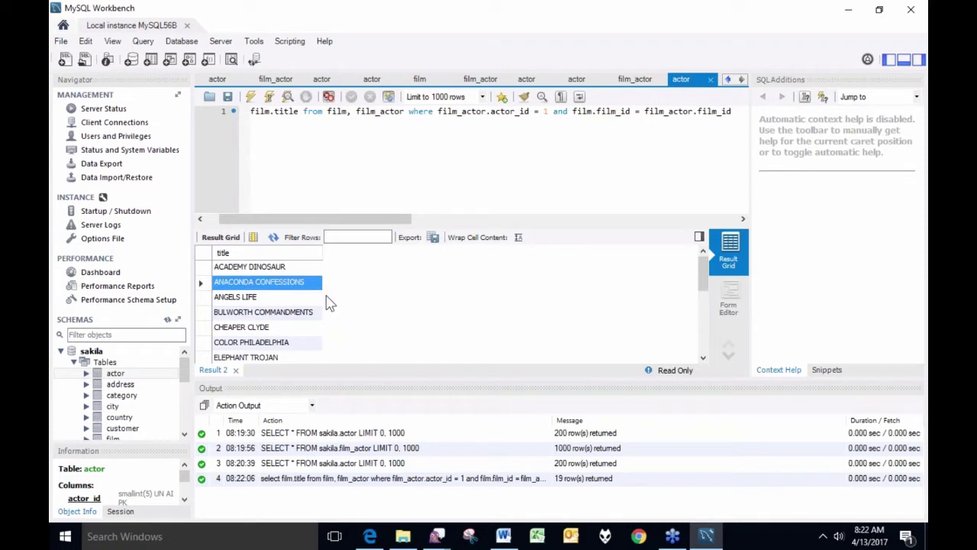
{"action": "key", "text": "Down"}
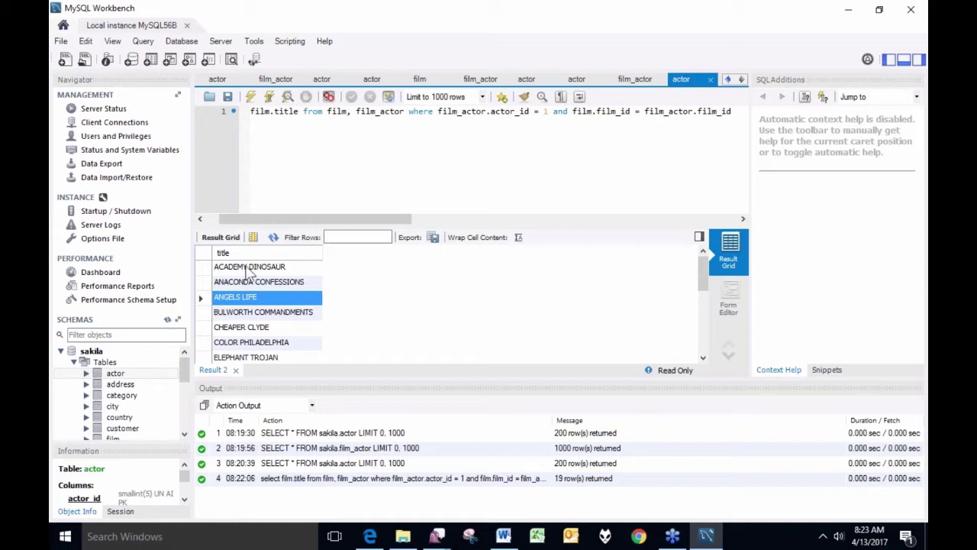
- Close MySQL Workbench, switch to Document18 in Microsoft Word and place the cursor after "How many customers?"
{"action": "left_click", "coordinate": [911, 9]}
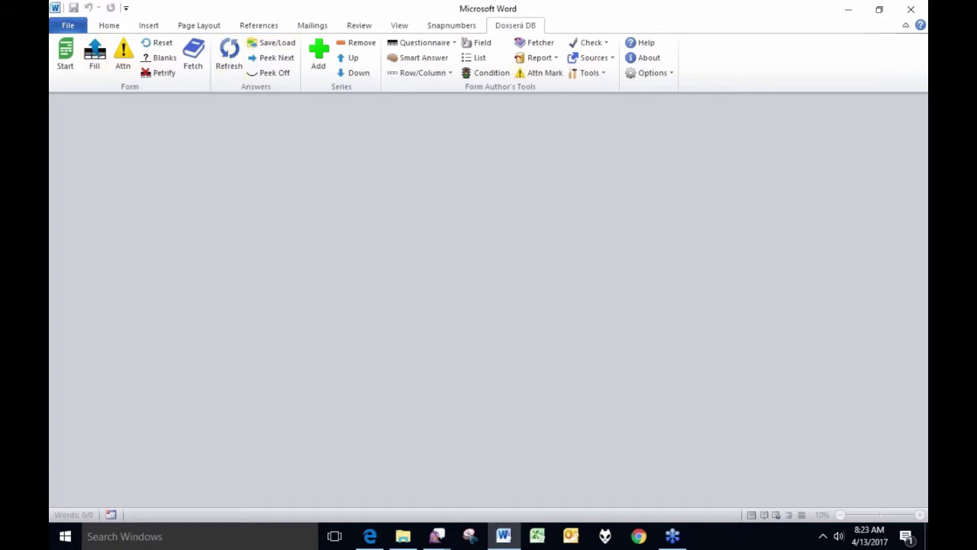
{"action": "key", "text": "alt+Tab"}
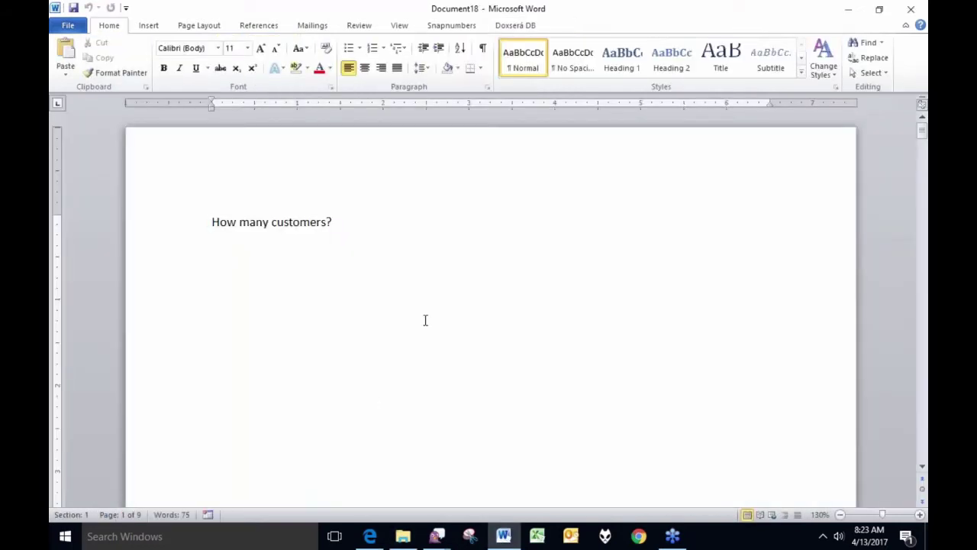
{"action": "key", "text": "ctrl+Right"}
{"action": "key", "text": "ctrl+Right"}
{"action": "key", "text": "ctrl+Right"}
{"action": "key", "text": "ctrl+Right"}
- Start a Doxserá DB data function with sakila as the source and customer as the table
{"action": "left_click", "coordinate": [515, 25]}
{"action": "left_click", "coordinate": [539, 58]}
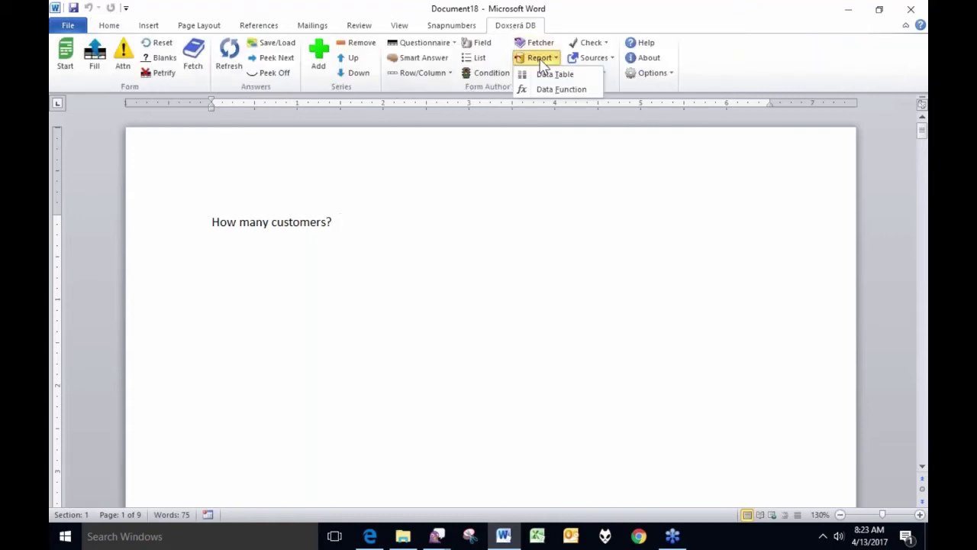
{"action": "left_click", "coordinate": [569, 91]}
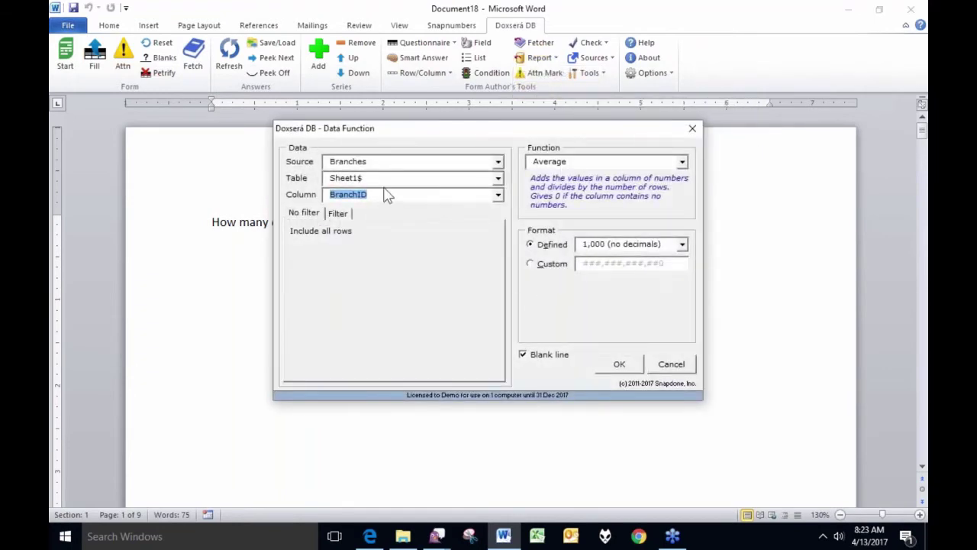
{"action": "left_click", "coordinate": [391, 163]}
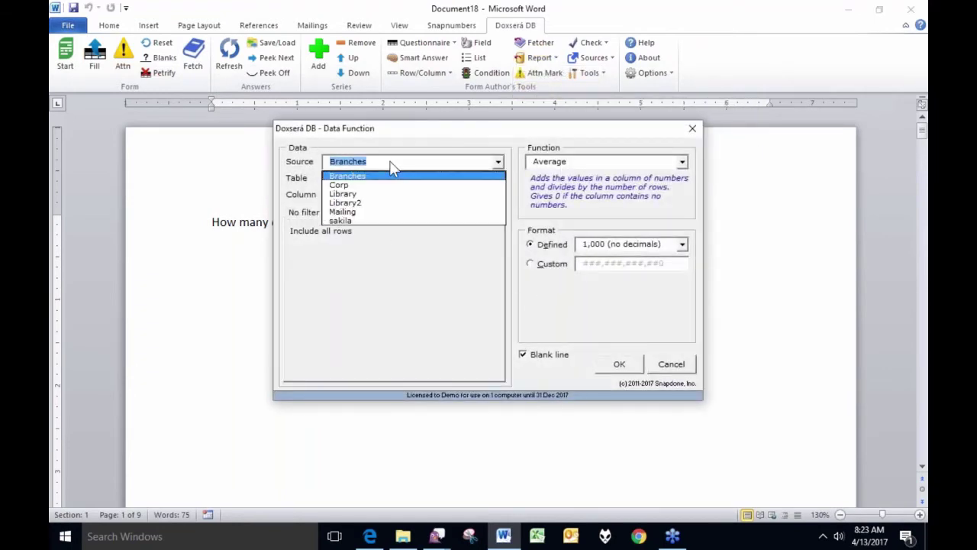
{"action": "left_click", "coordinate": [350, 221]}
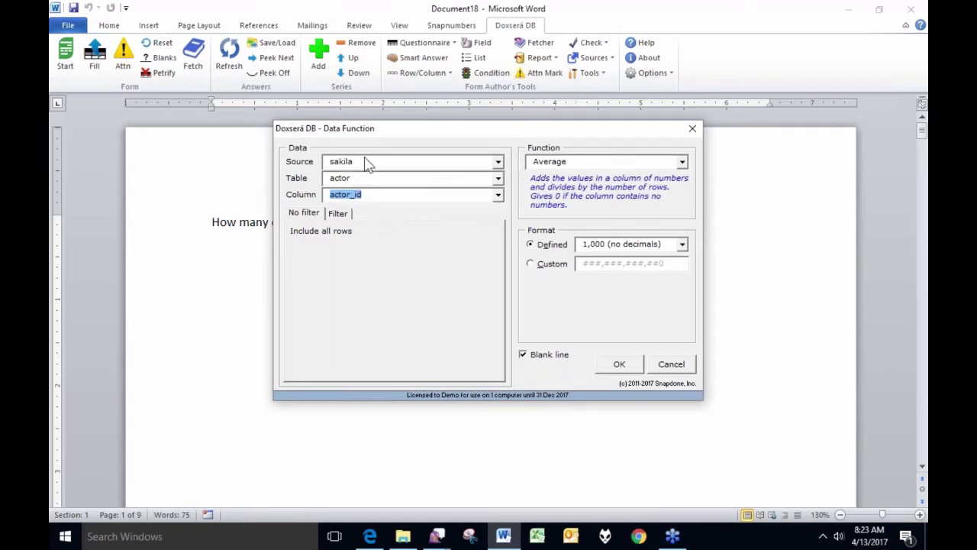
{"action": "left_click", "coordinate": [357, 182]}
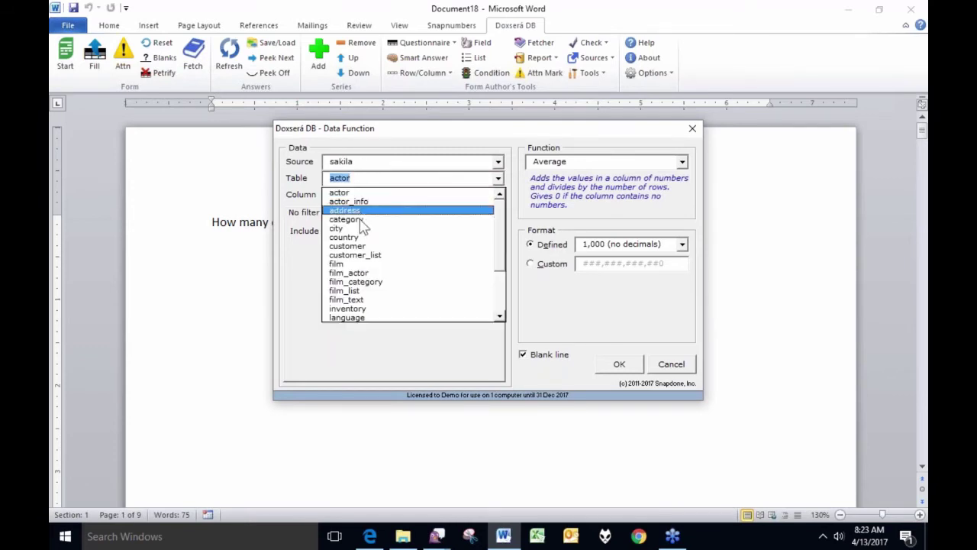
{"action": "left_click", "coordinate": [351, 247]}
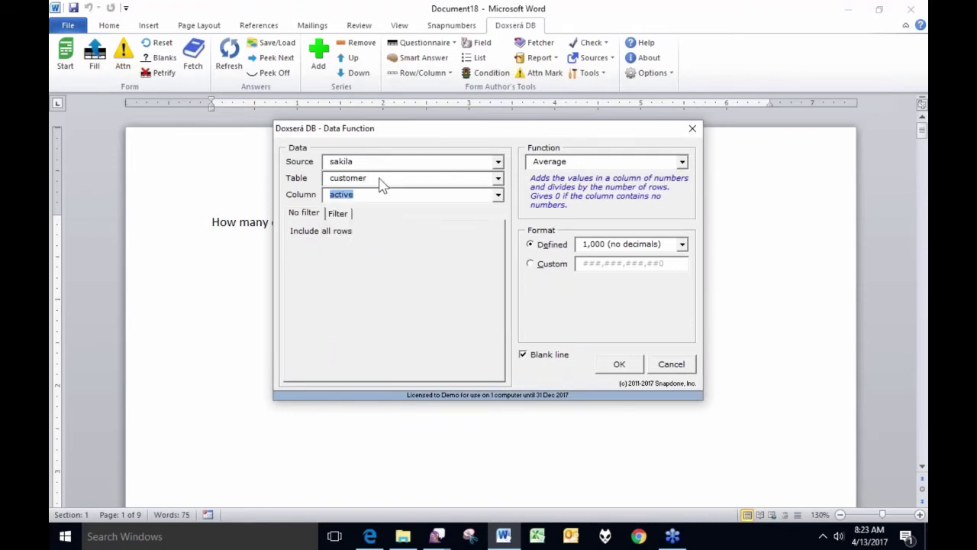
- Insert the customer data function with Count as its function, and test it by filling and resetting the form
{"action": "left_click", "coordinate": [603, 162]}
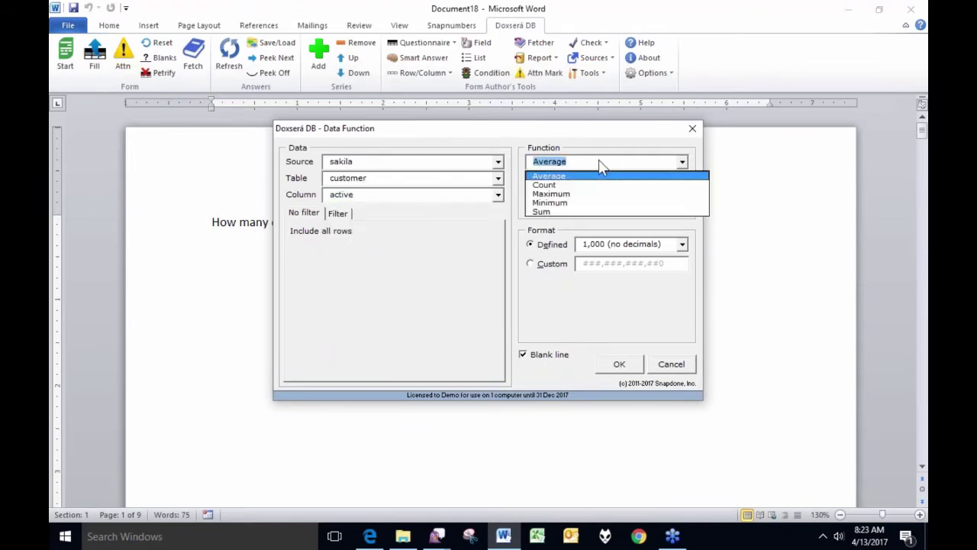
{"action": "left_click", "coordinate": [569, 185]}
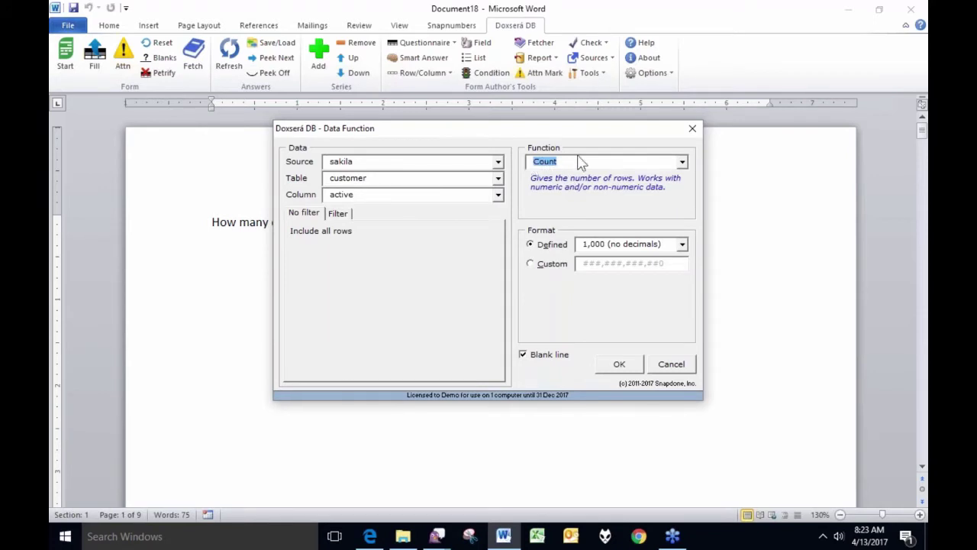
{"action": "left_click", "coordinate": [620, 364]}
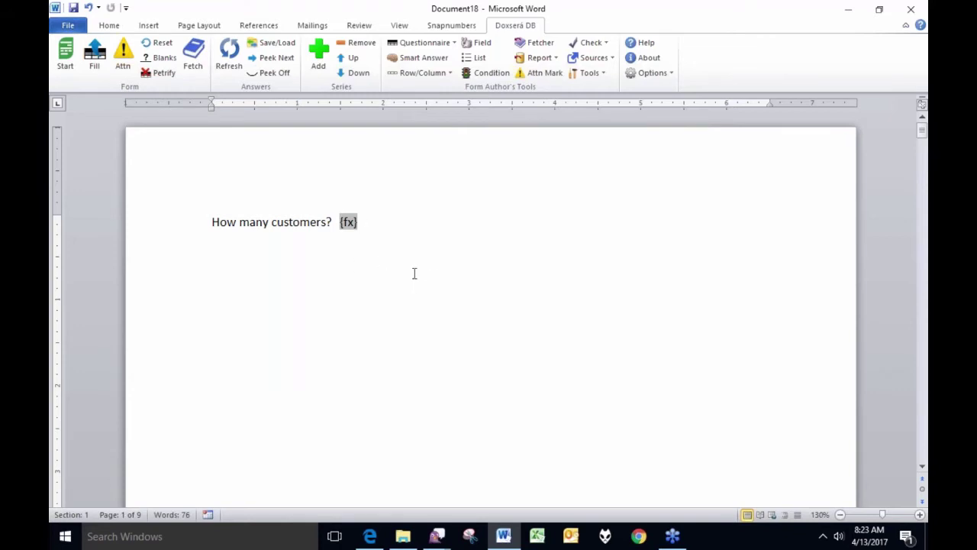
{"action": "left_click", "coordinate": [104, 63]}
{"action": "left_click", "coordinate": [157, 44]}
- Delete the empty space above "How many films?" and place the cursor after that question
{"action": "key", "text": "Down"}
{"action": "key", "text": "Delete"}
{"action": "key", "text": "Delete"}
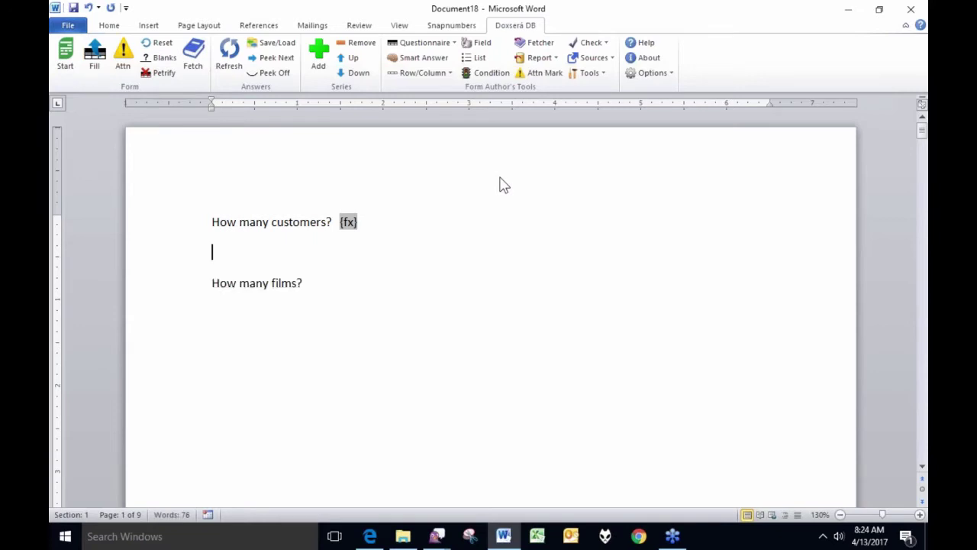
{"action": "key", "text": "Down"}
{"action": "key", "text": "Left"}
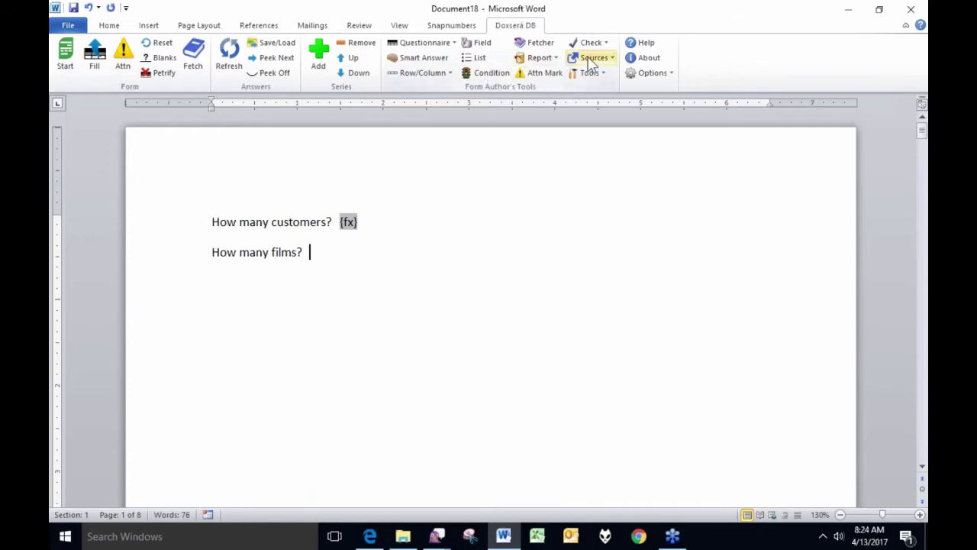
- Insert a data function after "How many films?" that uses Count on the film table of the sakila source
{"action": "left_click", "coordinate": [541, 58]}
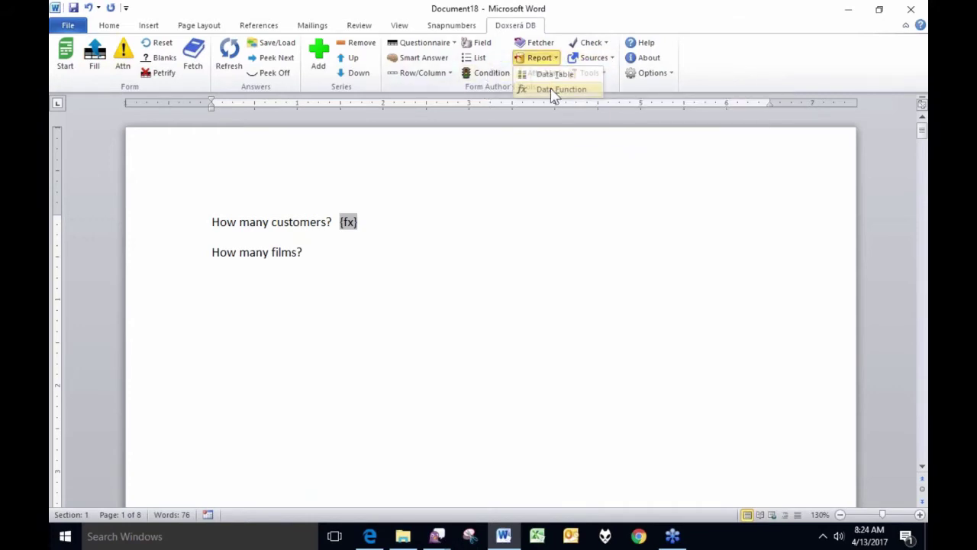
{"action": "left_click", "coordinate": [557, 87]}
{"action": "left_click", "coordinate": [428, 164]}
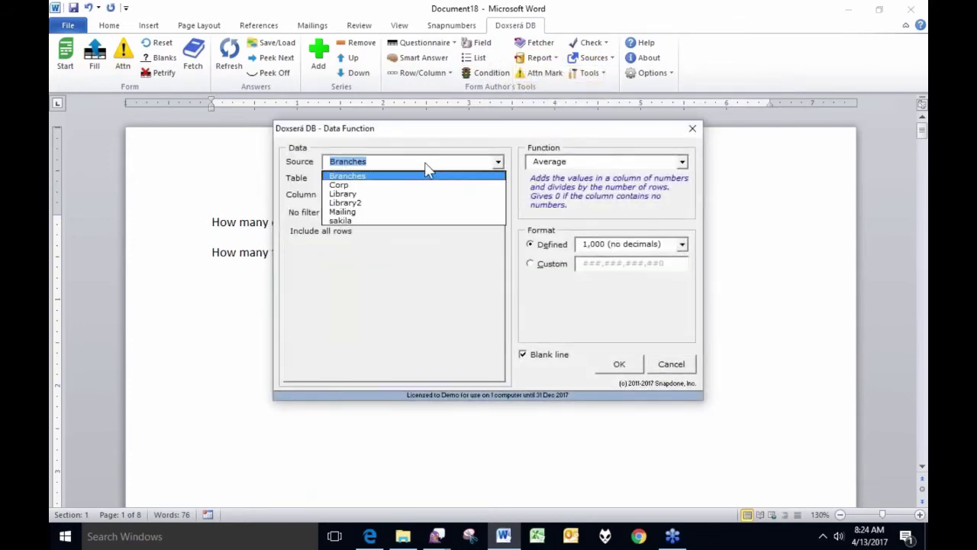
{"action": "left_click", "coordinate": [362, 220]}
{"action": "left_click", "coordinate": [387, 180]}
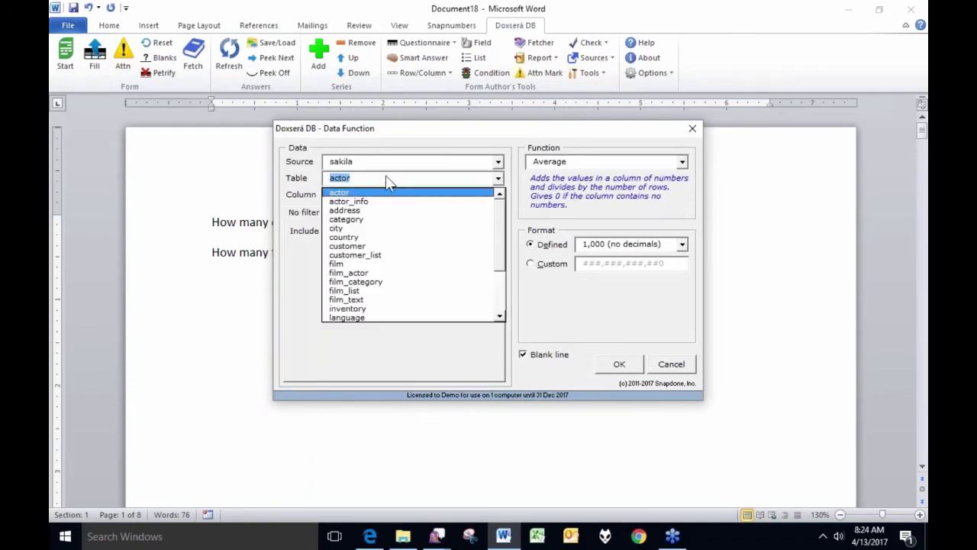
{"action": "left_click", "coordinate": [353, 265]}
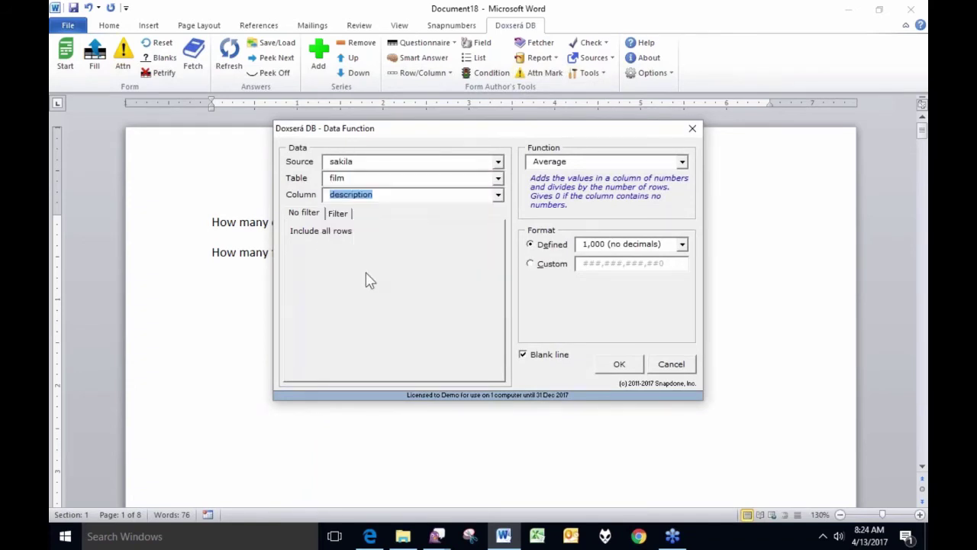
{"action": "left_click", "coordinate": [585, 162]}
{"action": "left_click", "coordinate": [569, 185]}
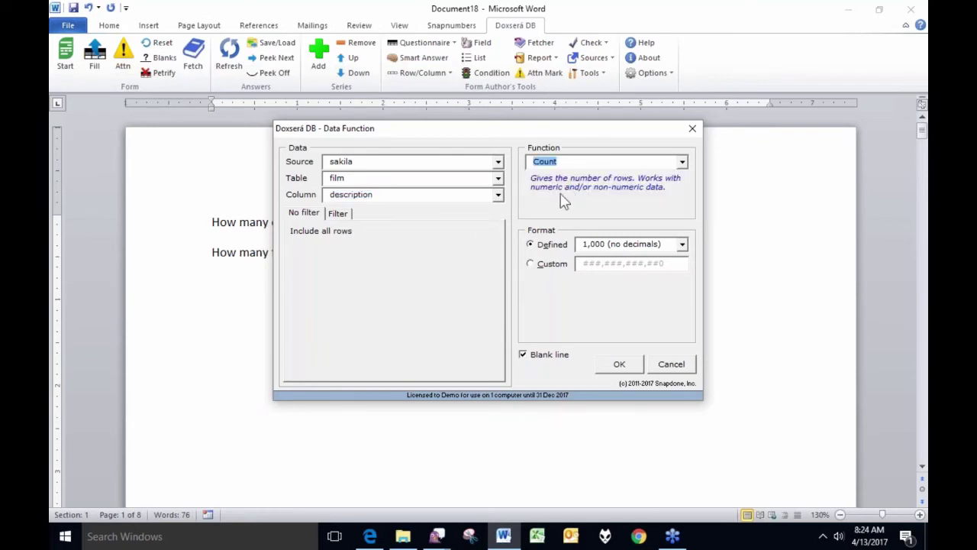
{"action": "left_click", "coordinate": [618, 364]}
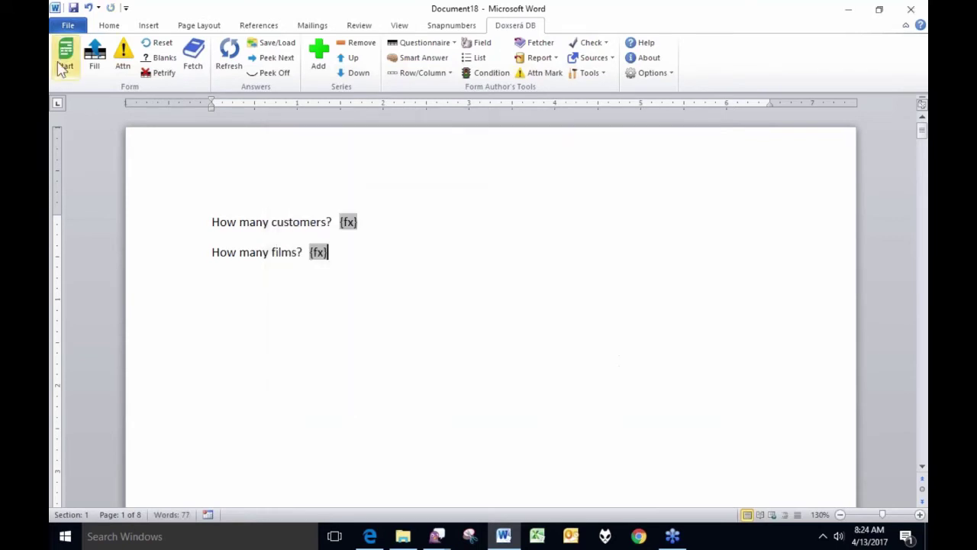
- Fill and reset the form, and bring the "How many PG-13 films?" line up directly below the films question
{"action": "left_click", "coordinate": [94, 59]}
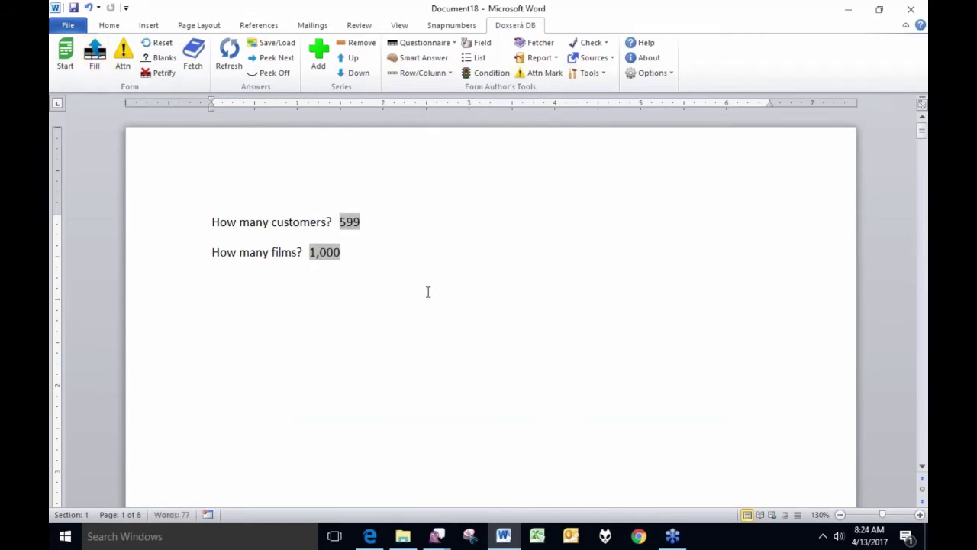
{"action": "left_click", "coordinate": [156, 43]}
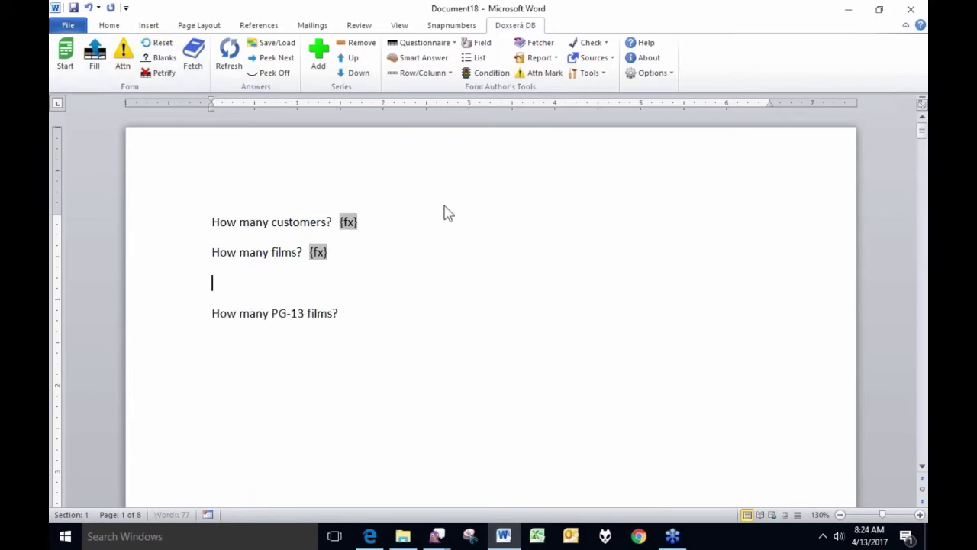
{"action": "key", "text": "Delete"}
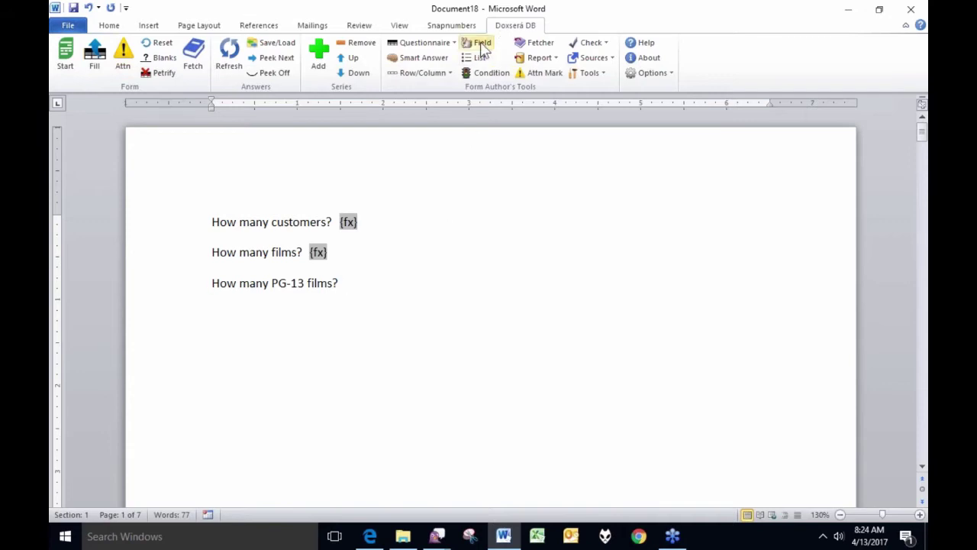
- Start a data function after "How many PG-13 films?" with source sakila, table film and the Count function
{"action": "left_click", "coordinate": [538, 58]}
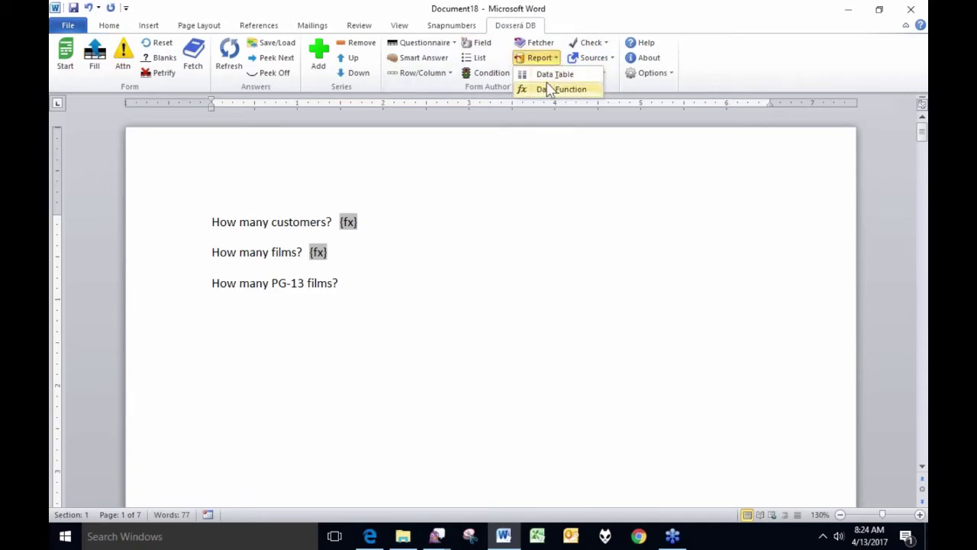
{"action": "left_click", "coordinate": [550, 90]}
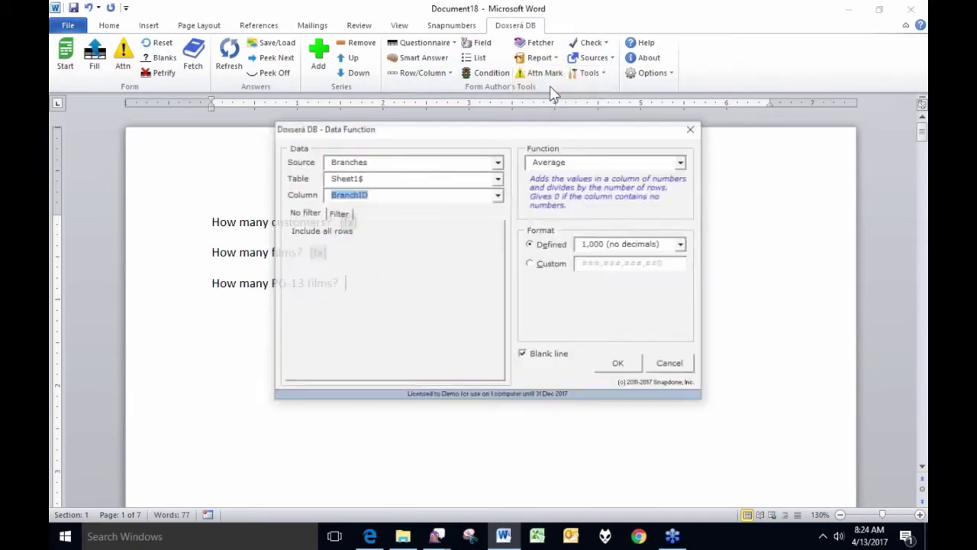
{"action": "left_click", "coordinate": [413, 164]}
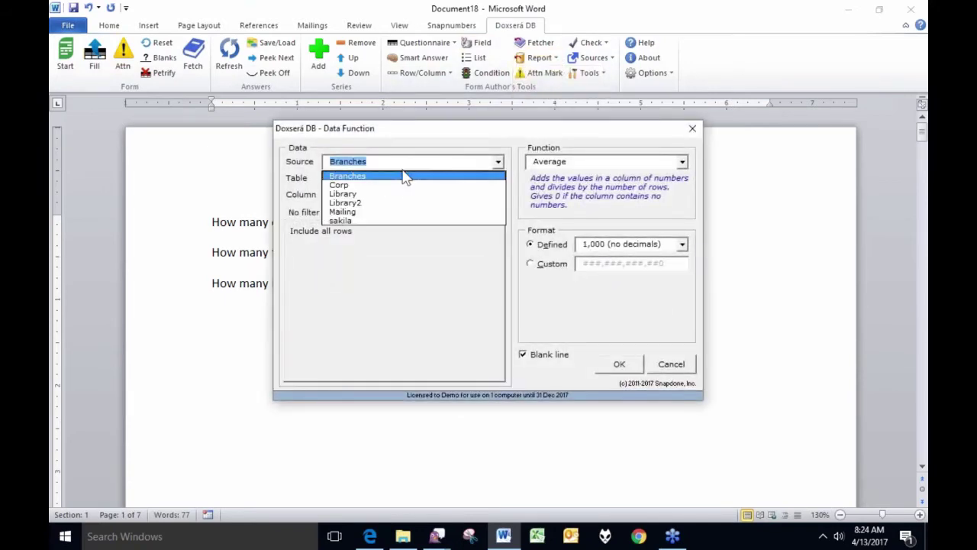
{"action": "left_click", "coordinate": [355, 222]}
{"action": "left_click", "coordinate": [375, 181]}
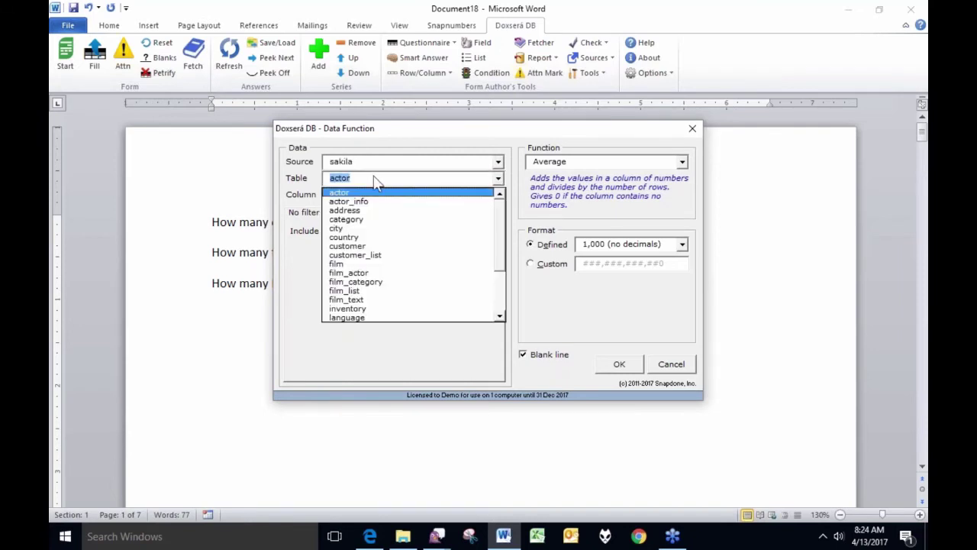
{"action": "left_click", "coordinate": [341, 264]}
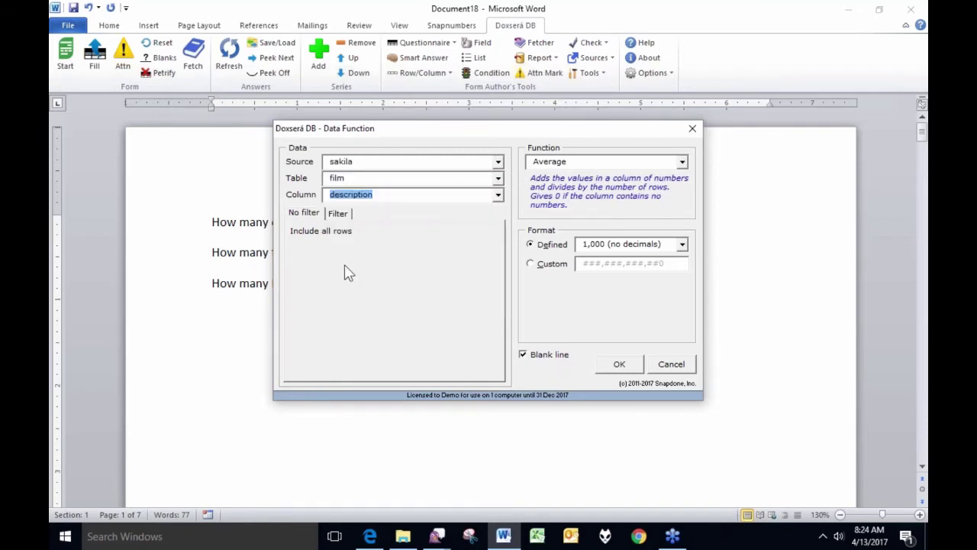
{"action": "left_click", "coordinate": [418, 199]}
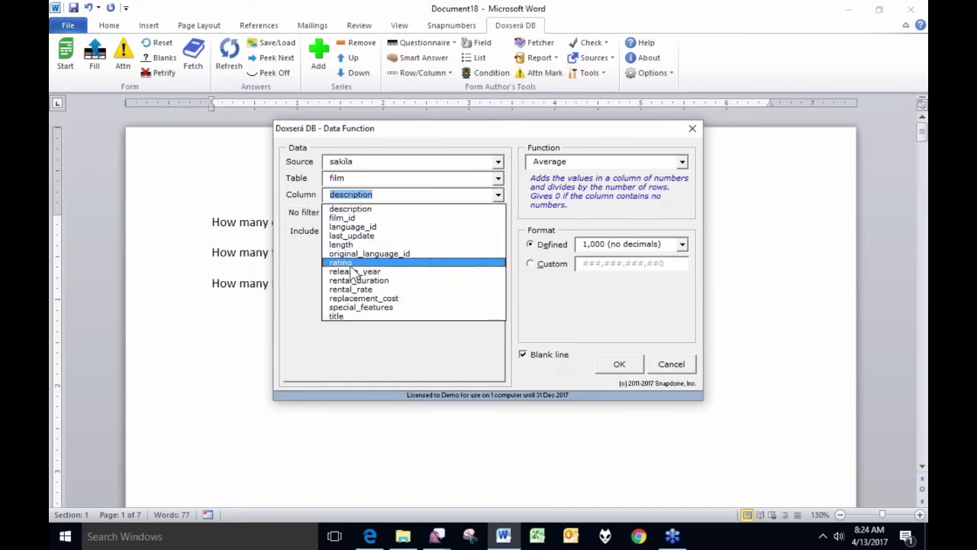
{"action": "left_click", "coordinate": [386, 196]}
{"action": "left_click", "coordinate": [588, 165]}
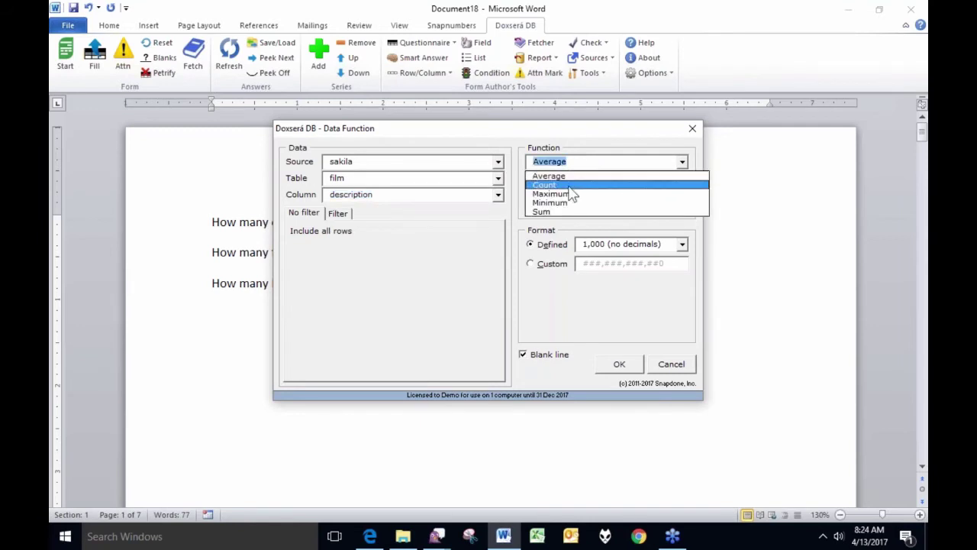
{"action": "left_click", "coordinate": [569, 187]}
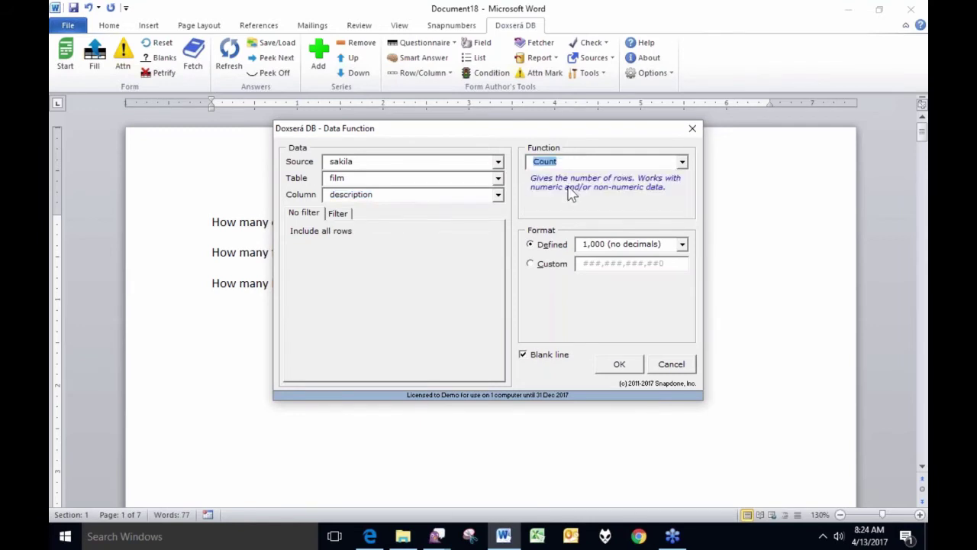
- Filter the function to rows where rating is the text PG-13, insert it and fill the form
{"action": "left_click", "coordinate": [339, 214]}
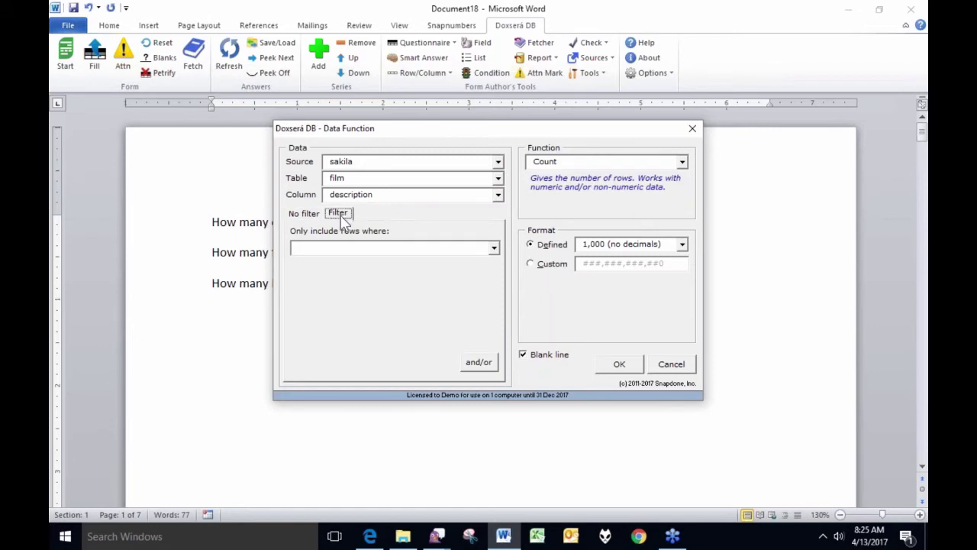
{"action": "left_click", "coordinate": [405, 252]}
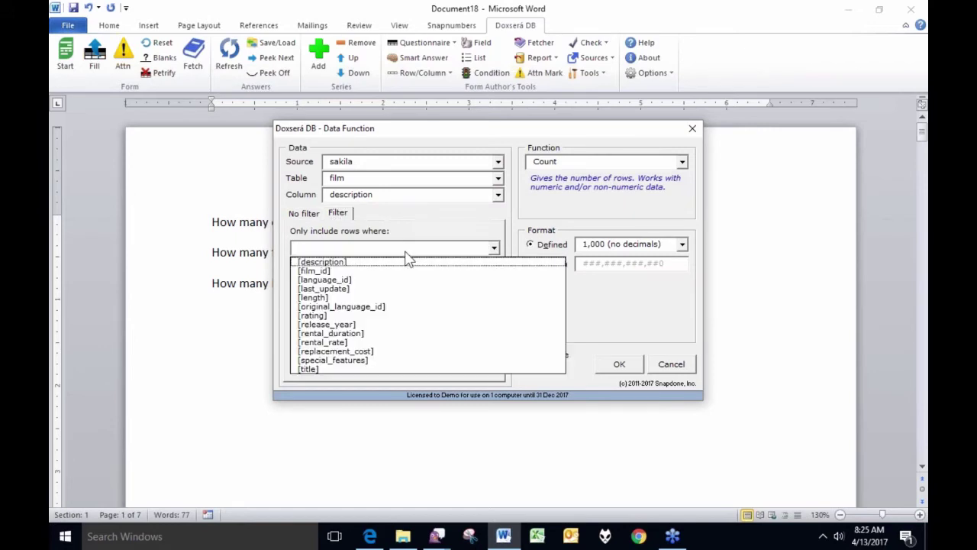
{"action": "left_click", "coordinate": [327, 315]}
{"action": "left_click", "coordinate": [349, 284]}
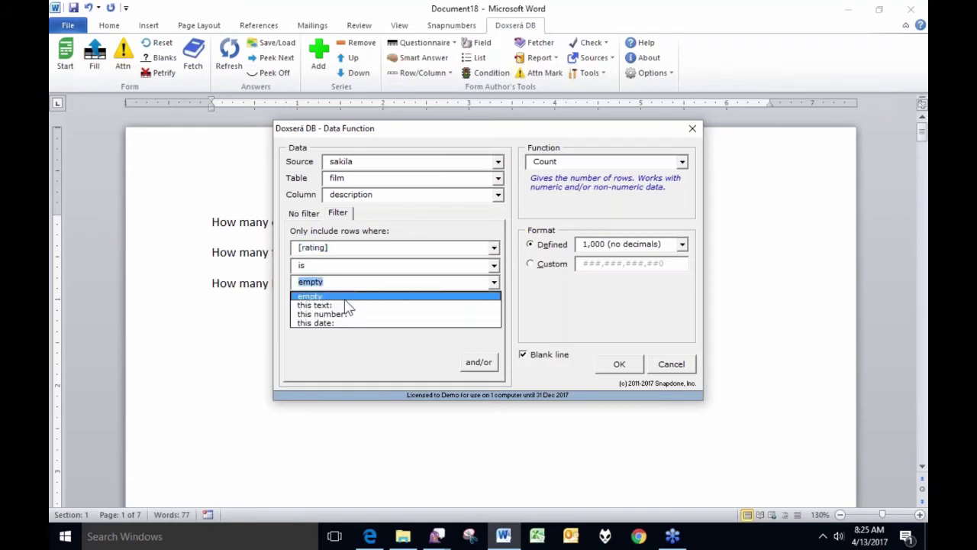
{"action": "left_click", "coordinate": [346, 305]}
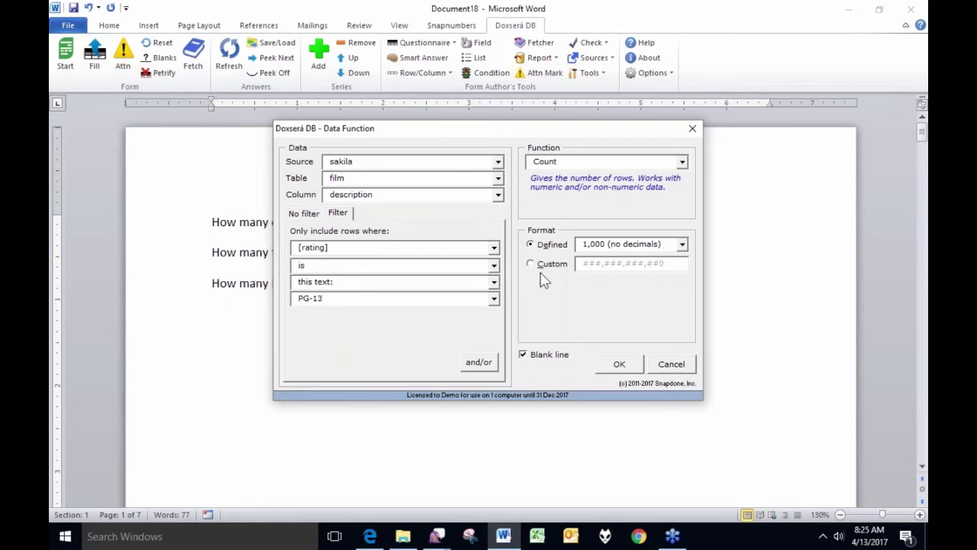
{"action": "left_click", "coordinate": [614, 362]}
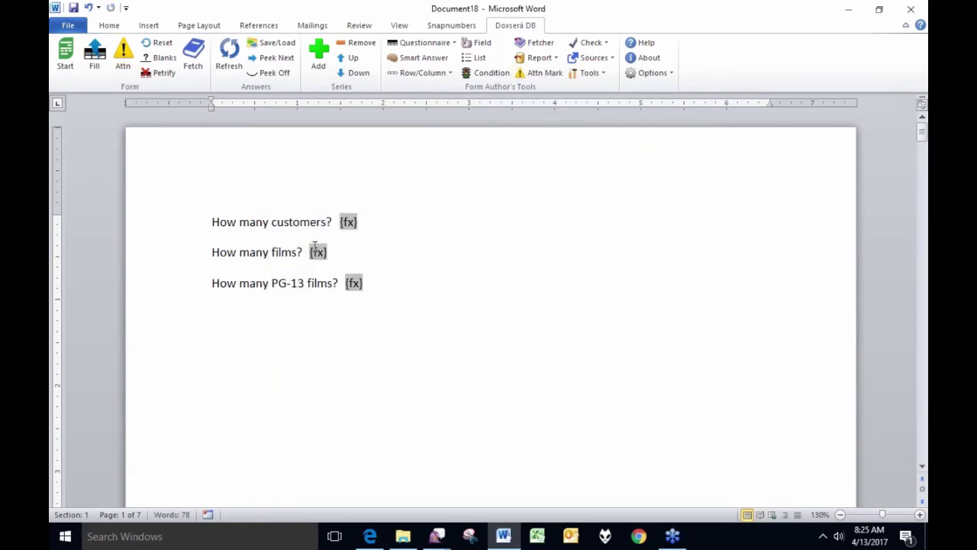
{"action": "left_click", "coordinate": [94, 55]}
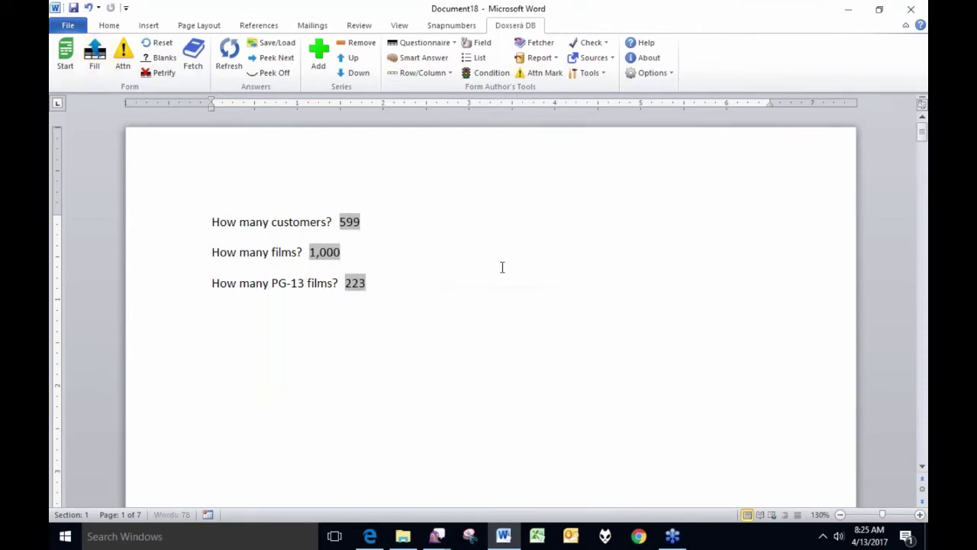
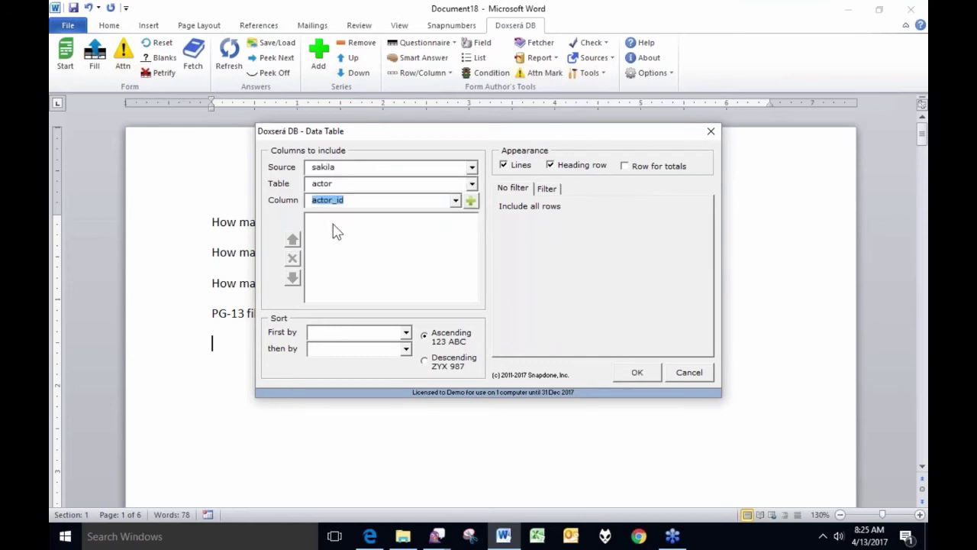
- Base the data table on the film table and add title to its included columns
{"action": "left_click", "coordinate": [366, 187]}
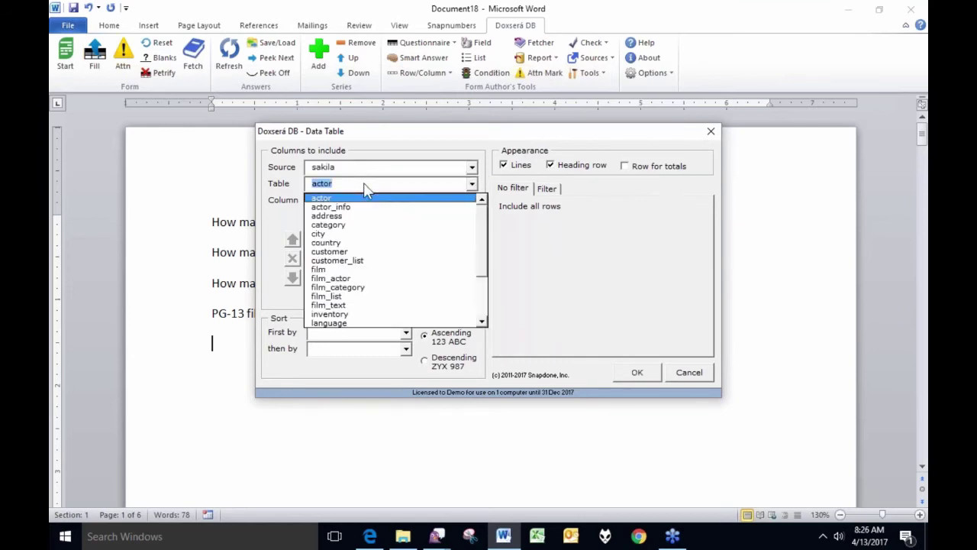
{"action": "left_click", "coordinate": [331, 271]}
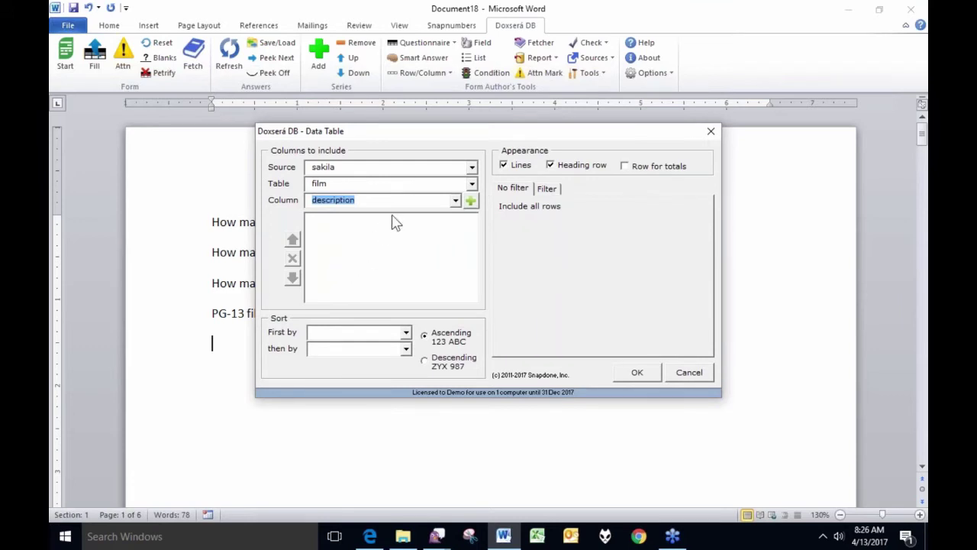
{"action": "left_click_drag", "start_coordinate": [421, 143], "coordinate": [566, 205]}
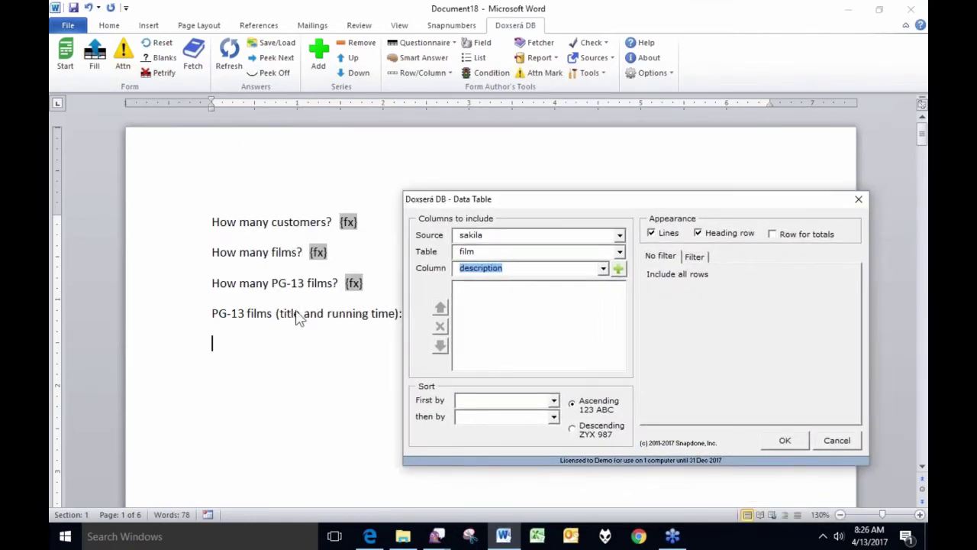
{"action": "left_click", "coordinate": [582, 270]}
{"action": "left_click", "coordinate": [487, 390]}
{"action": "left_click", "coordinate": [620, 270]}
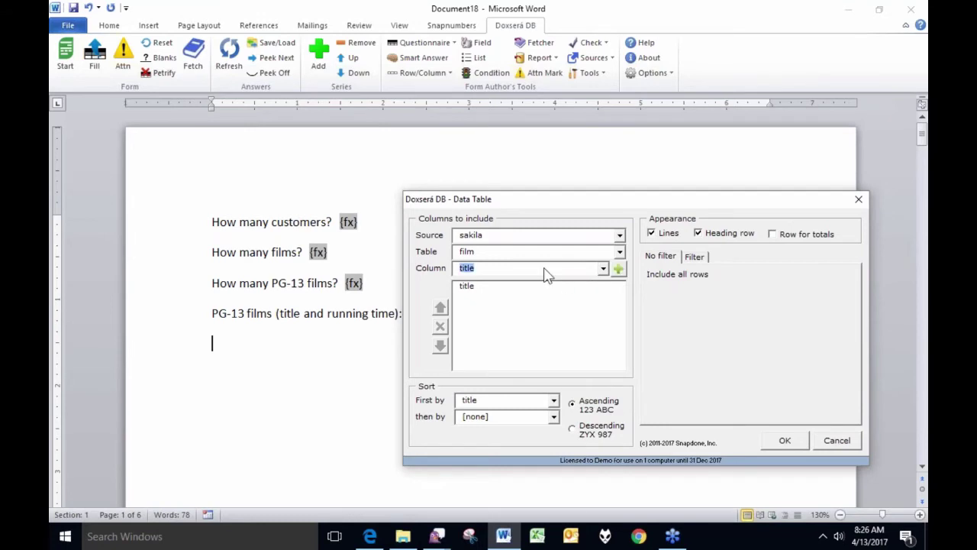
- Add length to the data table's included columns, after title
{"action": "left_click", "coordinate": [556, 269]}
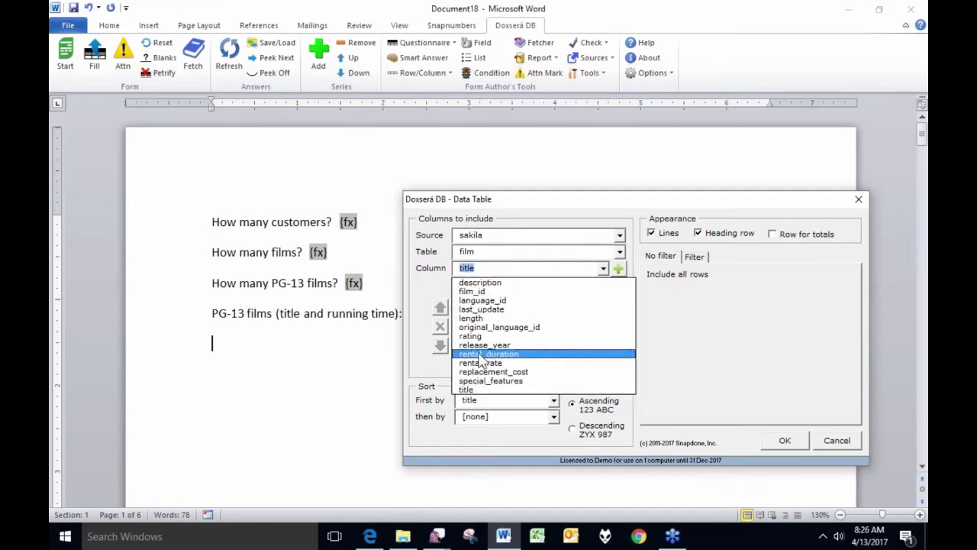
{"action": "left_click", "coordinate": [485, 320]}
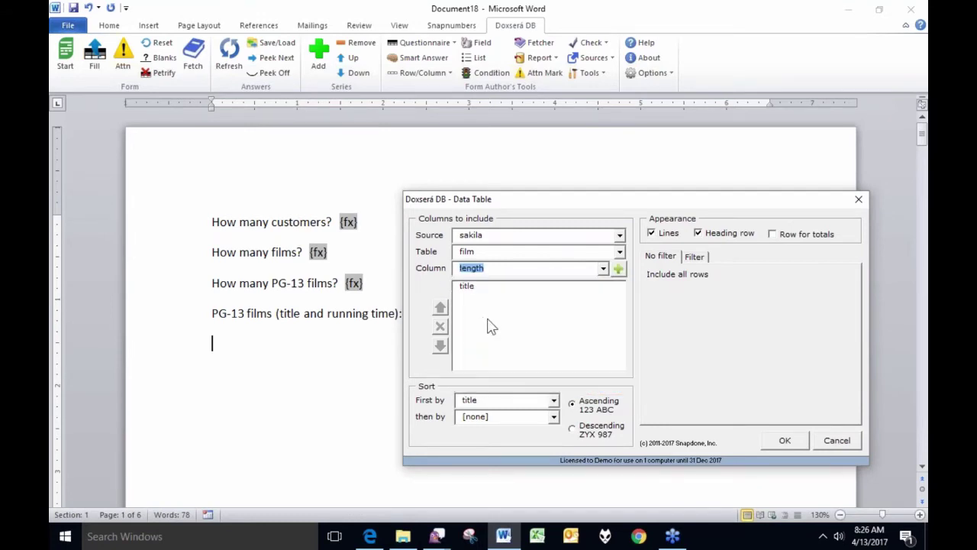
{"action": "left_click", "coordinate": [618, 271]}
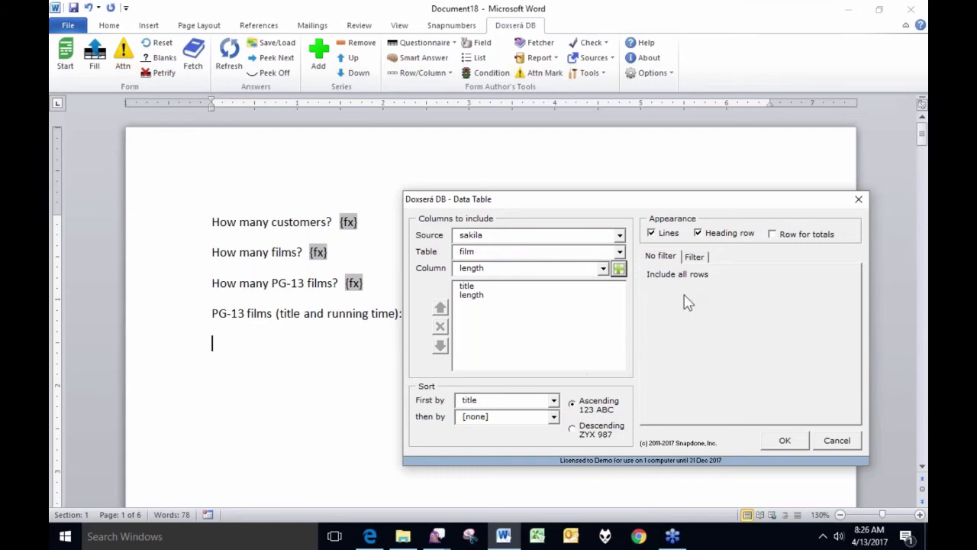
- Filter the data table to rows where rating is the text PG-13, and insert it below the PG-13 films line
{"action": "left_click", "coordinate": [697, 258]}
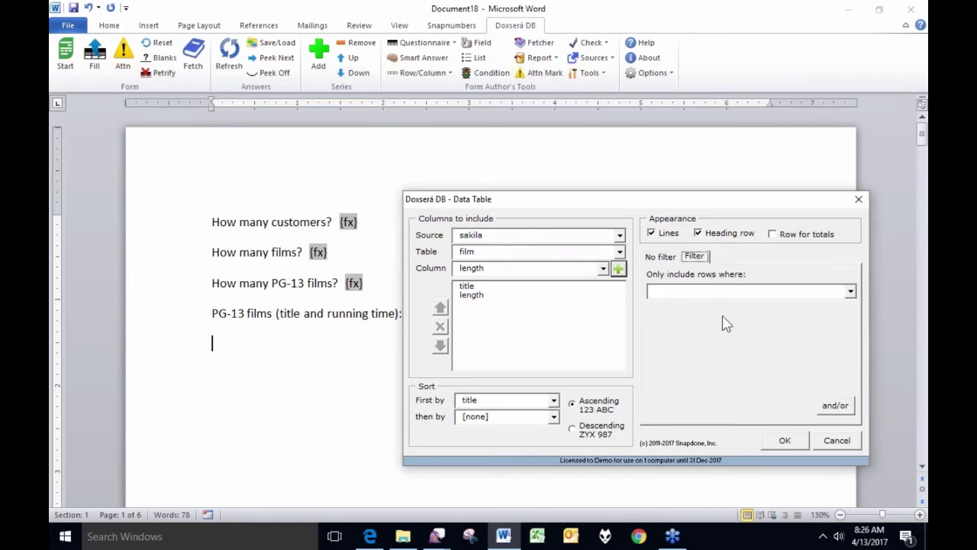
{"action": "left_click", "coordinate": [819, 294]}
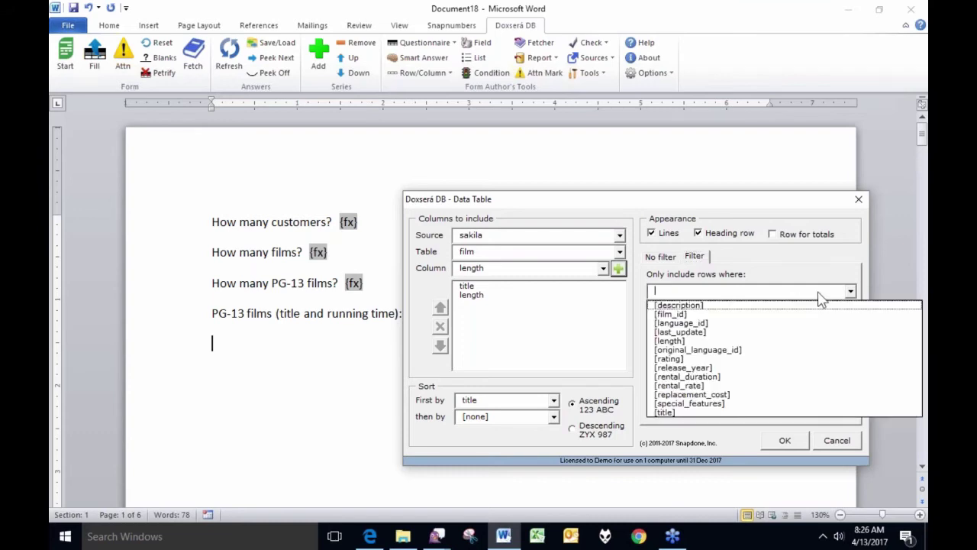
{"action": "left_click", "coordinate": [685, 361]}
{"action": "left_click", "coordinate": [709, 327]}
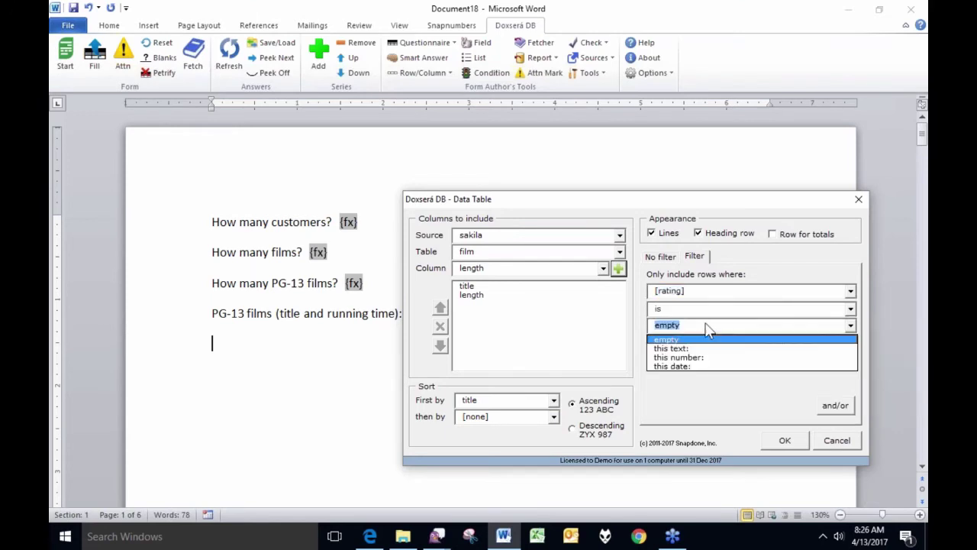
{"action": "left_click", "coordinate": [702, 349]}
{"action": "left_click", "coordinate": [709, 343]}
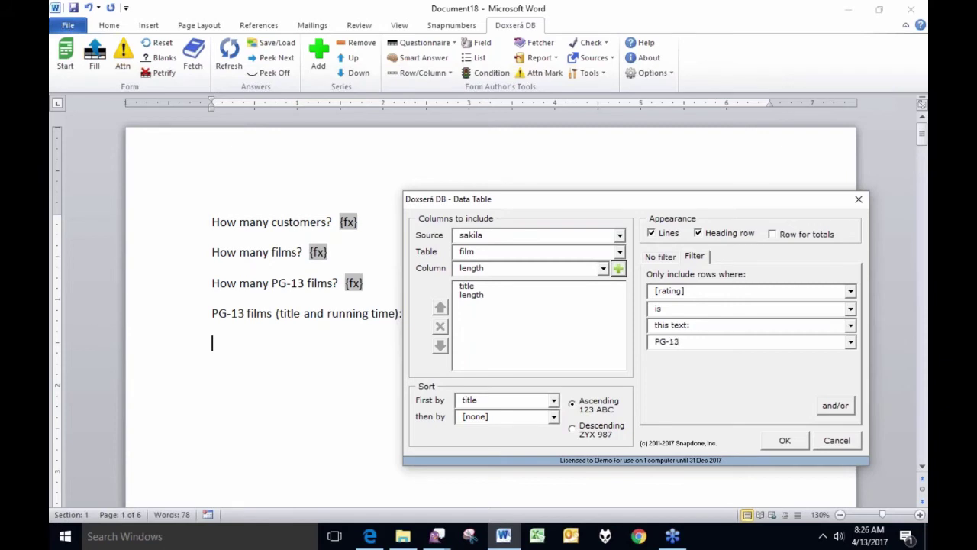
{"action": "left_click", "coordinate": [785, 439]}
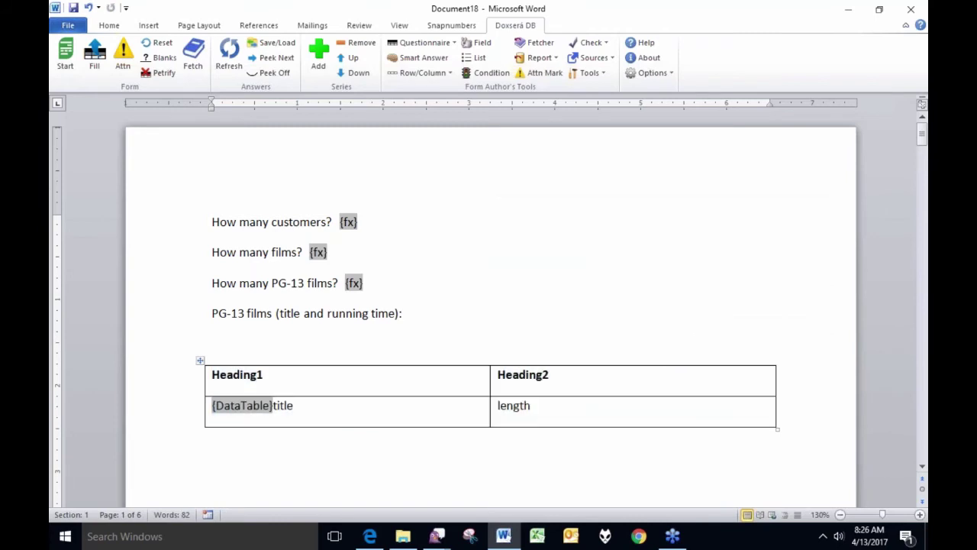
- Remove the blank line above the data table and rename its column headings to Movie and Running Time
{"action": "key", "text": "Delete"}
{"action": "key", "text": "shift+End"}
{"action": "key", "text": "shift+Right"}
{"action": "key", "text": "shift+Left"}
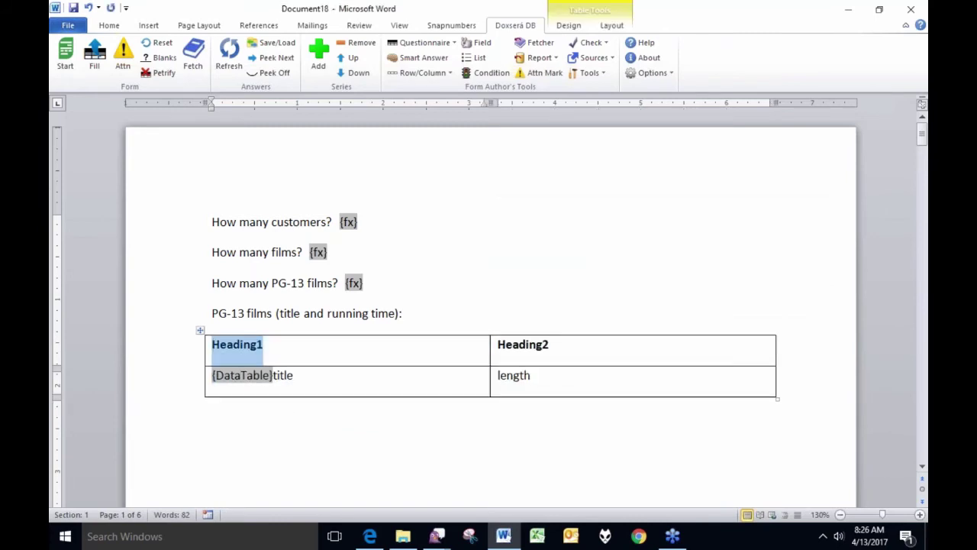
{"action": "type", "text": "Movie"}
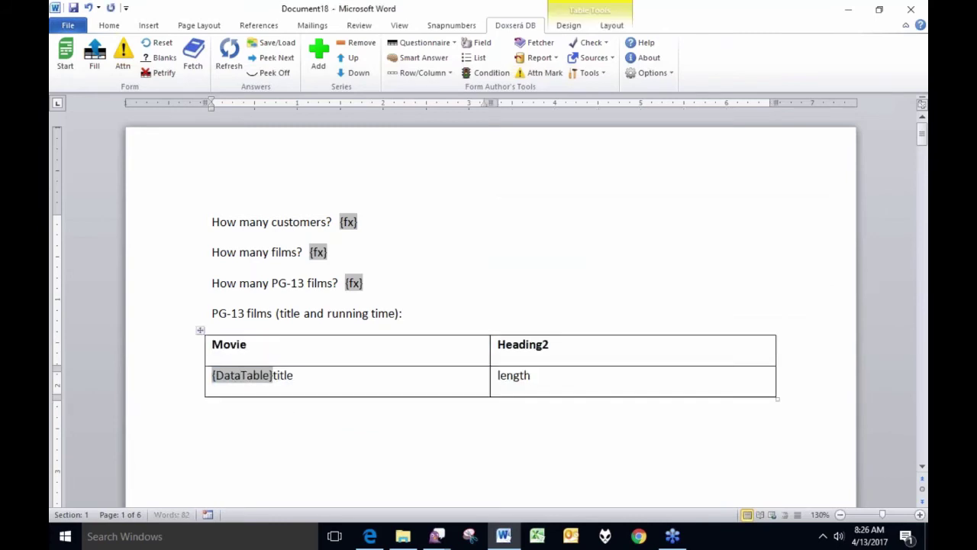
{"action": "key", "text": "Tab"}
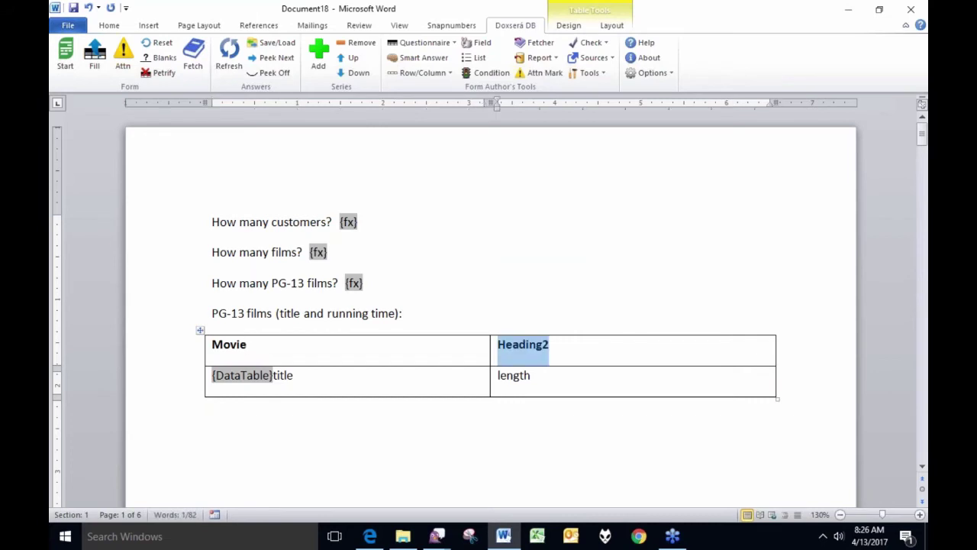
{"action": "type", "text": "Running Time"}
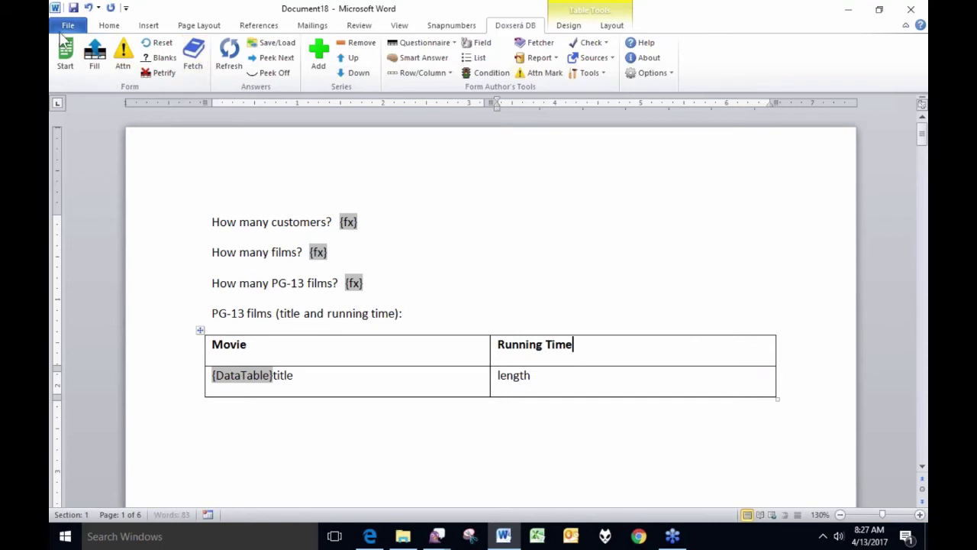
- Fill the form and review the PG-13 movie titles and running times through to the table's last row
{"action": "left_click", "coordinate": [95, 67]}
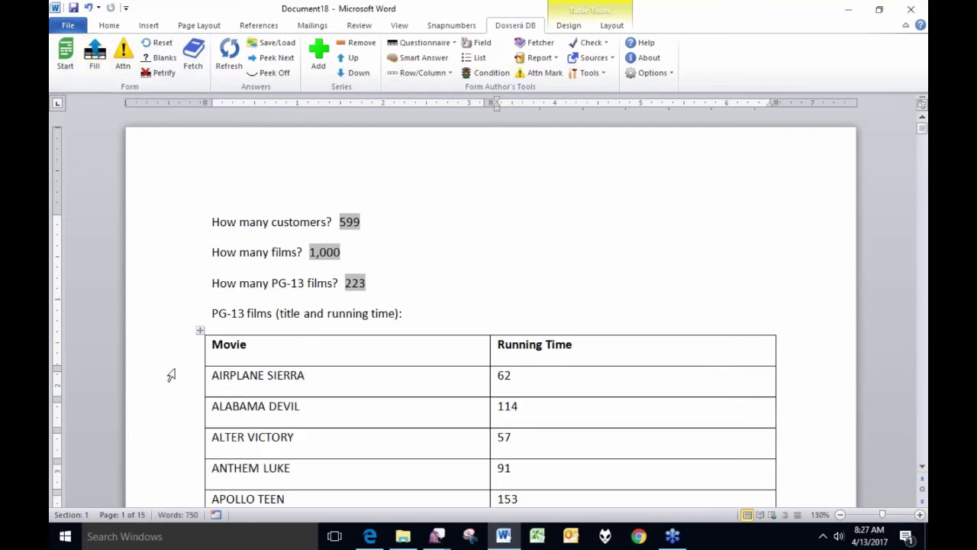
{"action": "scroll", "coordinate": [171, 376], "scroll_direction": "down", "scroll_amount": 15}
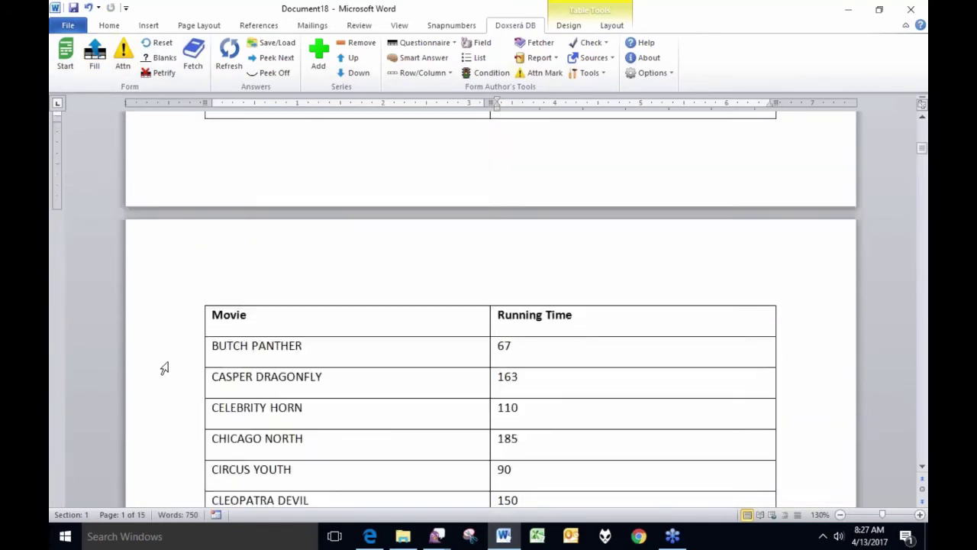
{"action": "scroll", "coordinate": [164, 369], "scroll_direction": "down", "scroll_amount": 15}
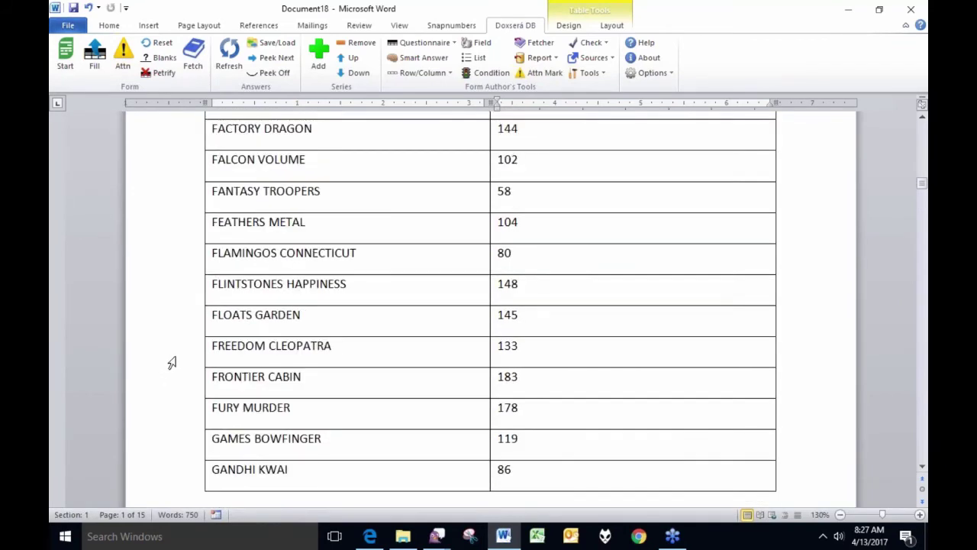
{"action": "scroll", "coordinate": [172, 364], "scroll_direction": "down", "scroll_amount": 20}
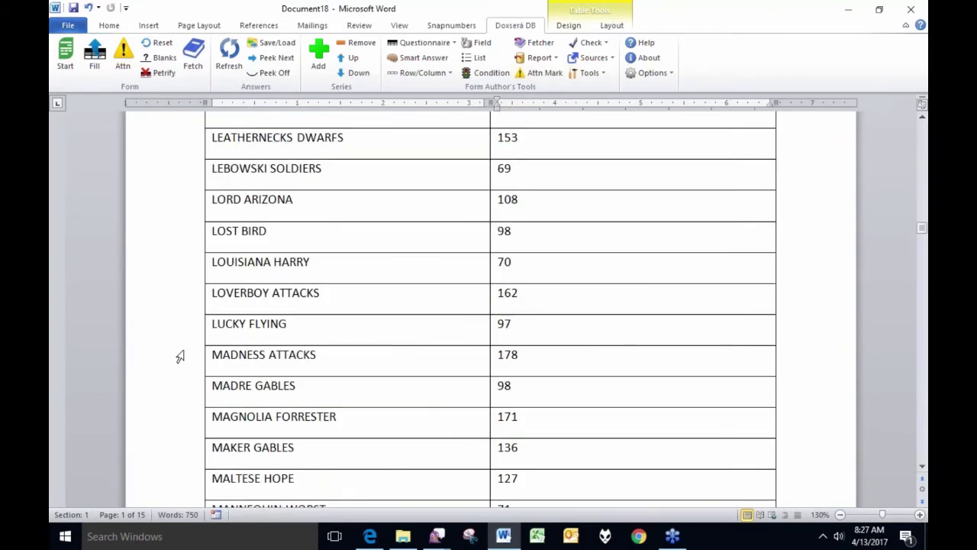
{"action": "scroll", "coordinate": [181, 357], "scroll_direction": "down", "scroll_amount": 20}
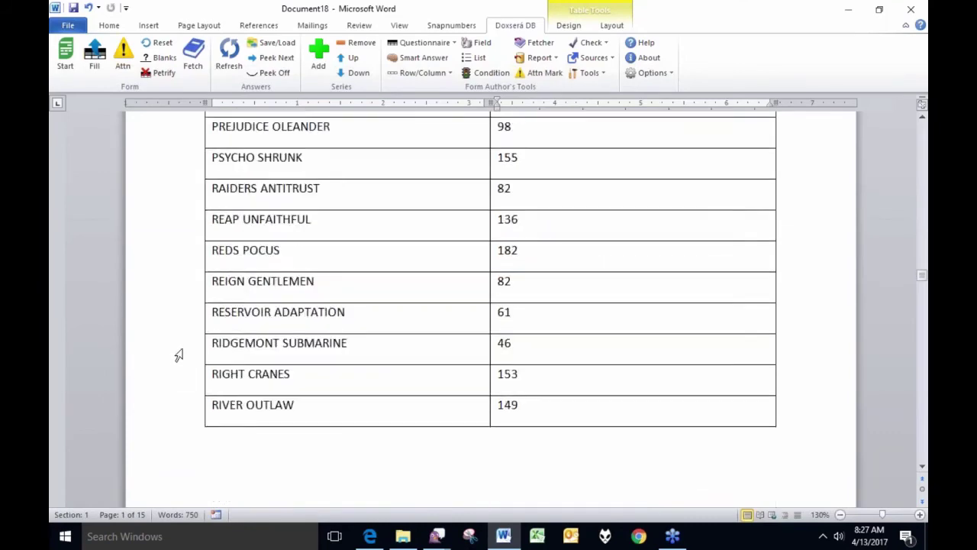
{"action": "scroll", "coordinate": [178, 356], "scroll_direction": "down", "scroll_amount": 20}
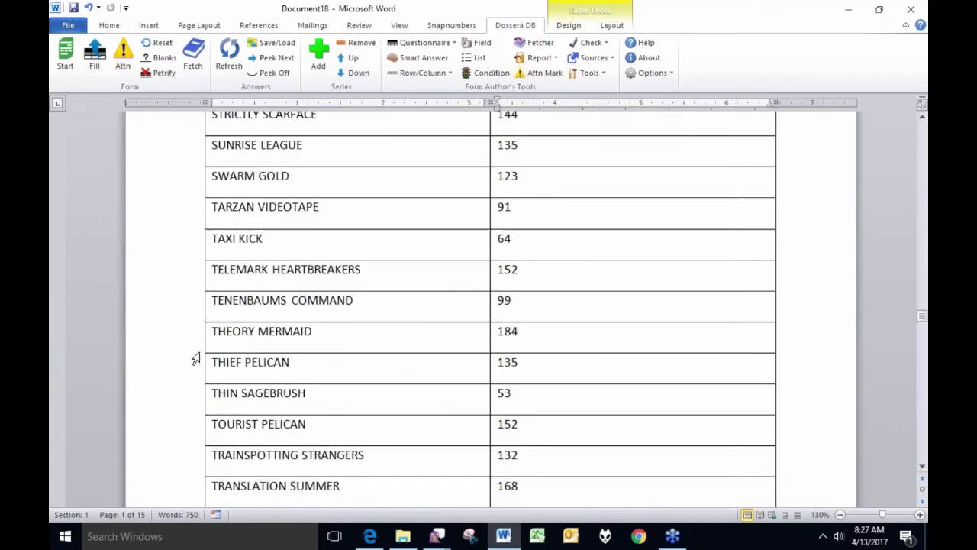
{"action": "scroll", "coordinate": [195, 359], "scroll_direction": "down", "scroll_amount": 10}
{"action": "scroll", "coordinate": [195, 360], "scroll_direction": "up", "scroll_amount": 6}
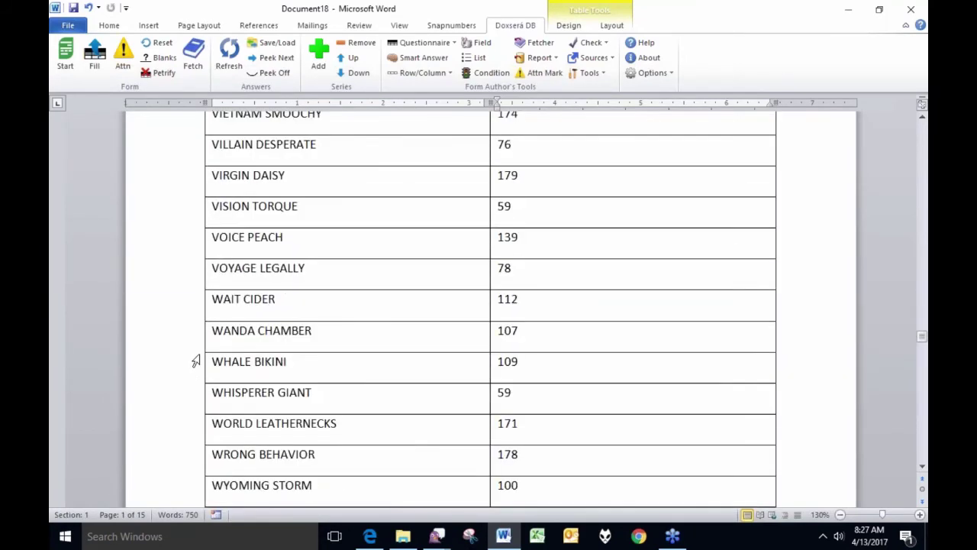
{"action": "scroll", "coordinate": [195, 360], "scroll_direction": "down", "scroll_amount": 2}
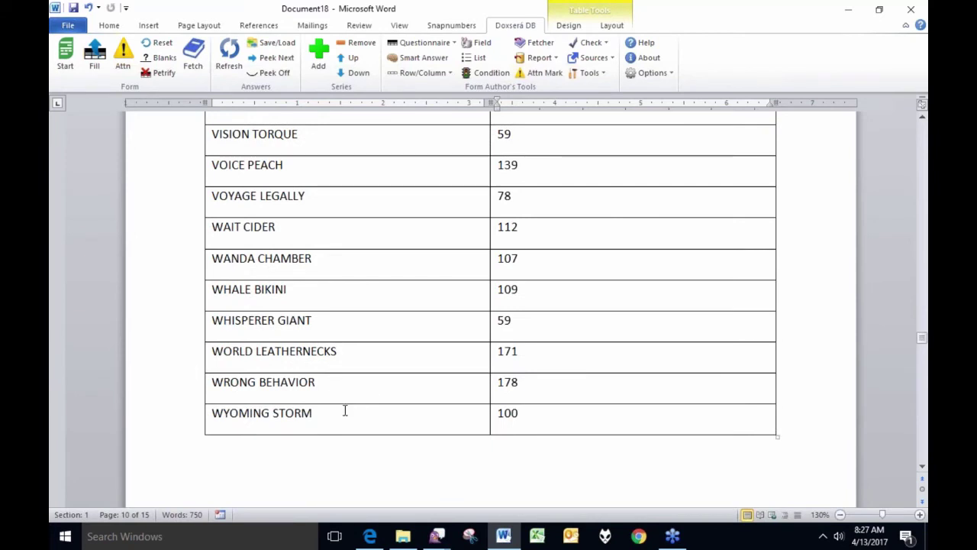
{"action": "left_click", "coordinate": [416, 412]}
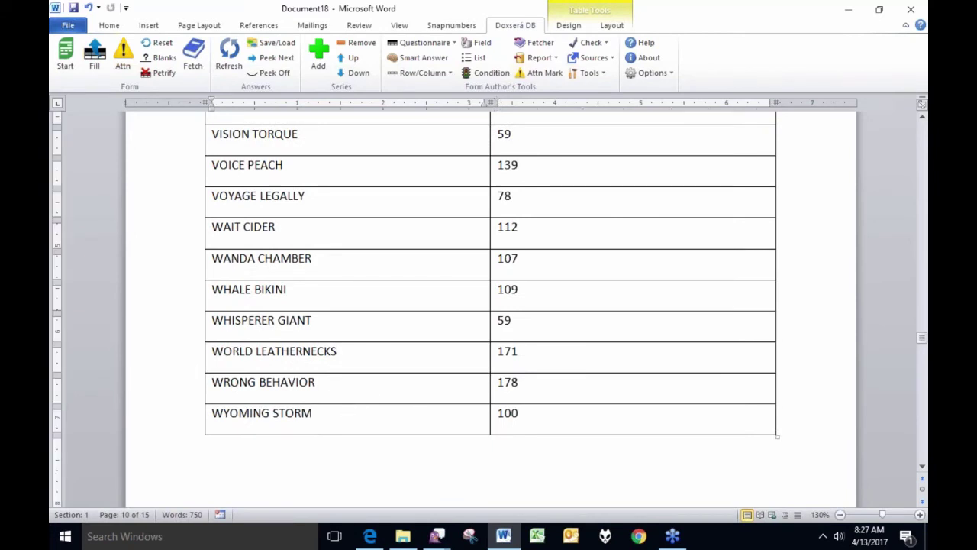
{"action": "left_click_drag", "start_coordinate": [518, 414], "coordinate": [539, 214]}
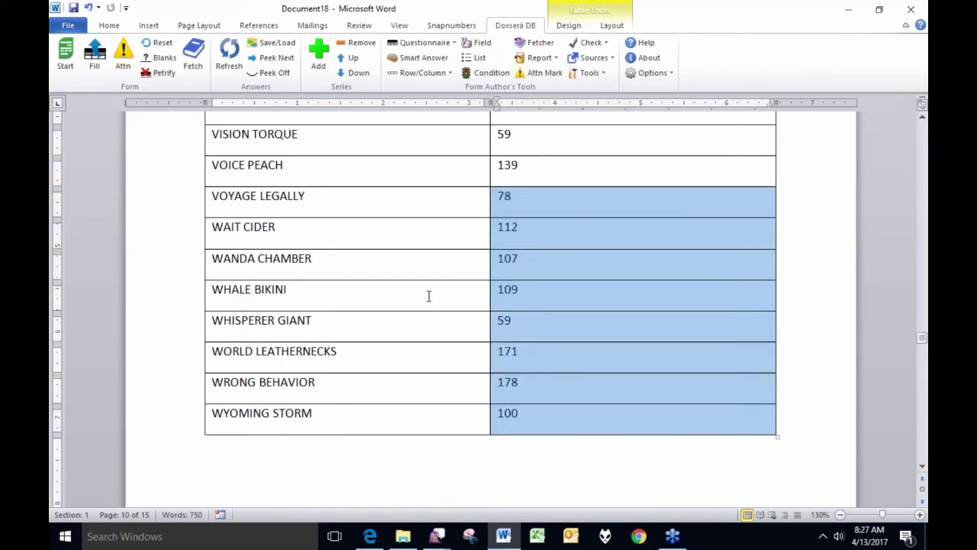
{"action": "left_click", "coordinate": [429, 297]}
{"action": "left_click", "coordinate": [532, 291]}
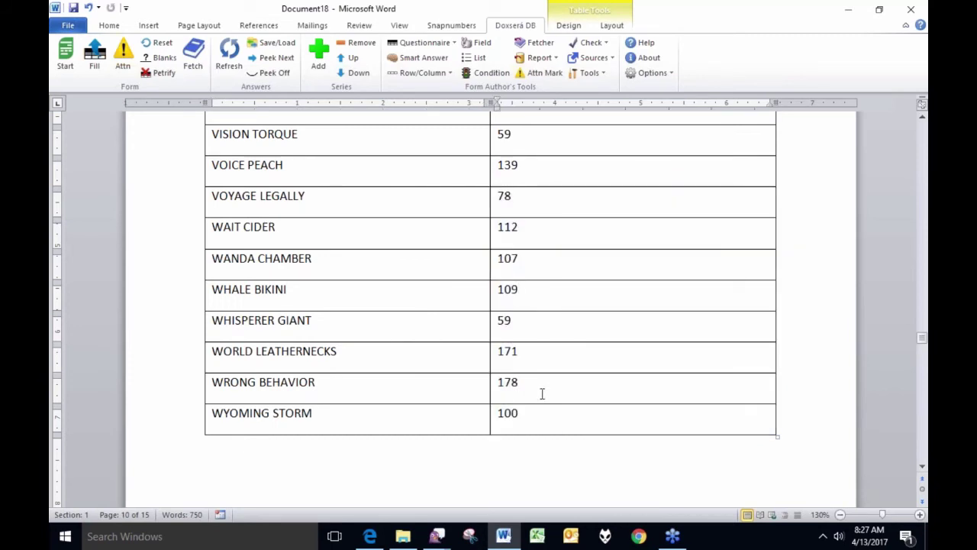
- Start a data function after "How long is longest film?" with source sakila and table film
{"action": "scroll", "coordinate": [418, 407], "scroll_direction": "down", "scroll_amount": 8}
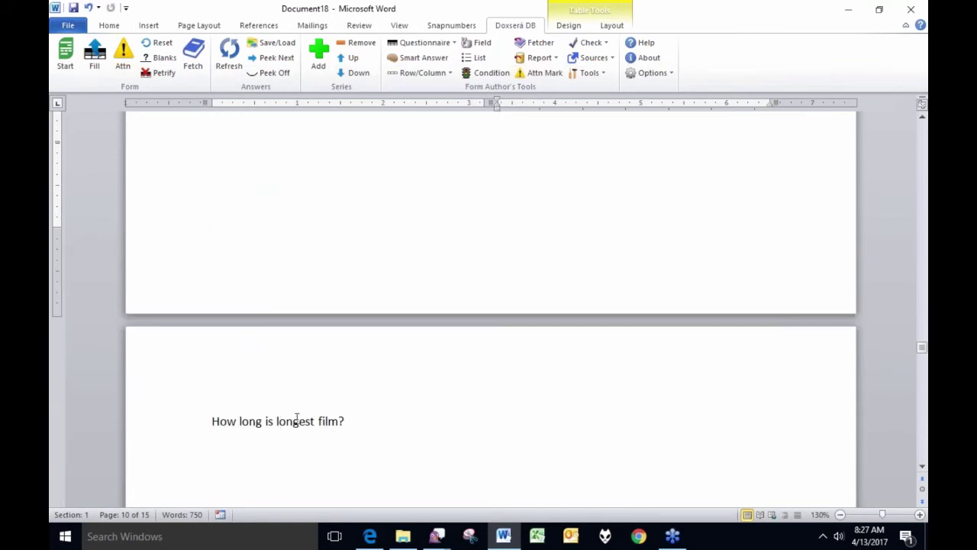
{"action": "left_click", "coordinate": [292, 425]}
{"action": "scroll", "coordinate": [365, 383], "scroll_direction": "down", "scroll_amount": 2}
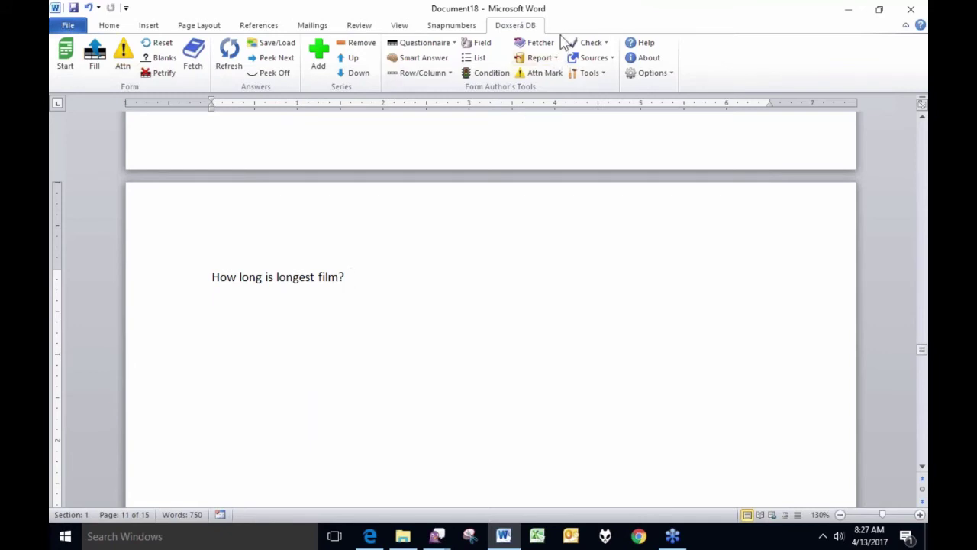
{"action": "left_click", "coordinate": [548, 58]}
{"action": "left_click", "coordinate": [564, 91]}
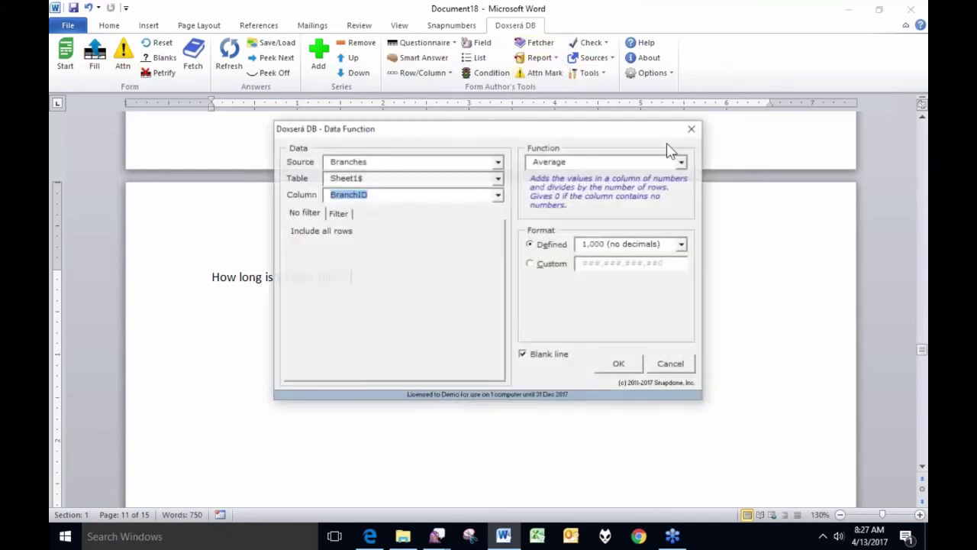
{"action": "left_click", "coordinate": [430, 165]}
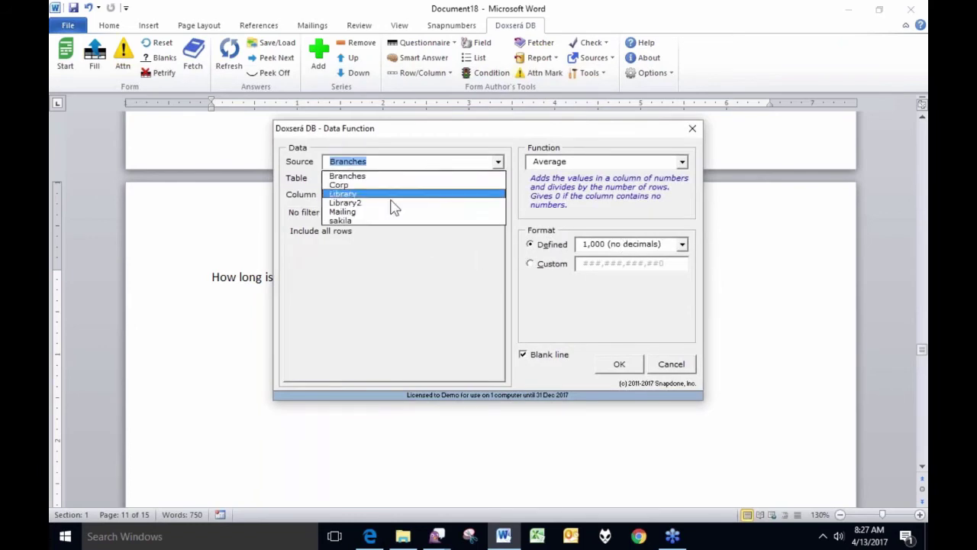
{"action": "left_click", "coordinate": [374, 221]}
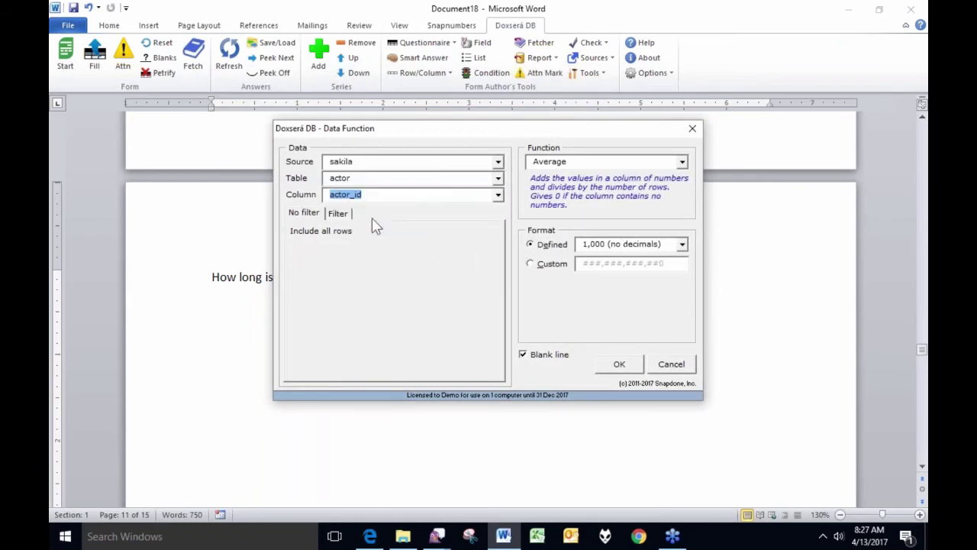
{"action": "left_click", "coordinate": [401, 184]}
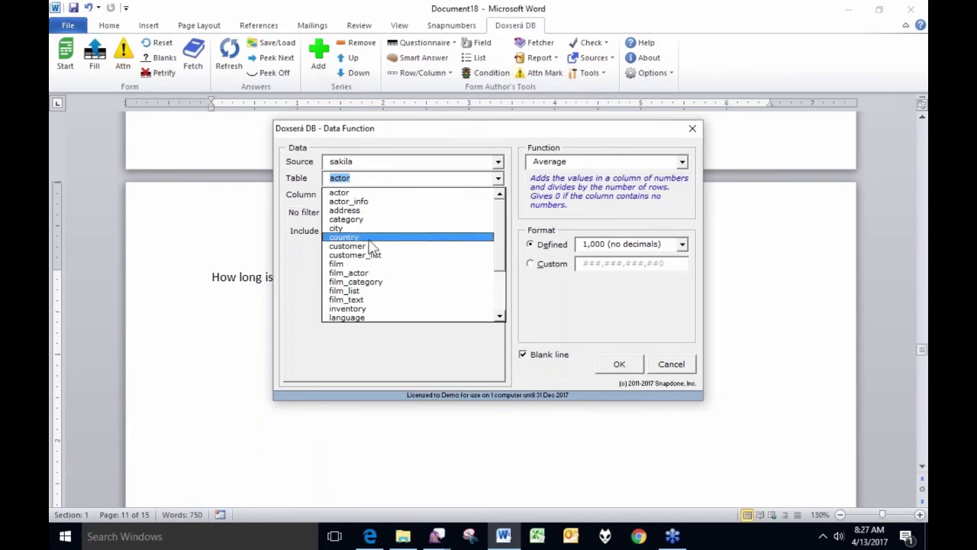
{"action": "left_click", "coordinate": [359, 266]}
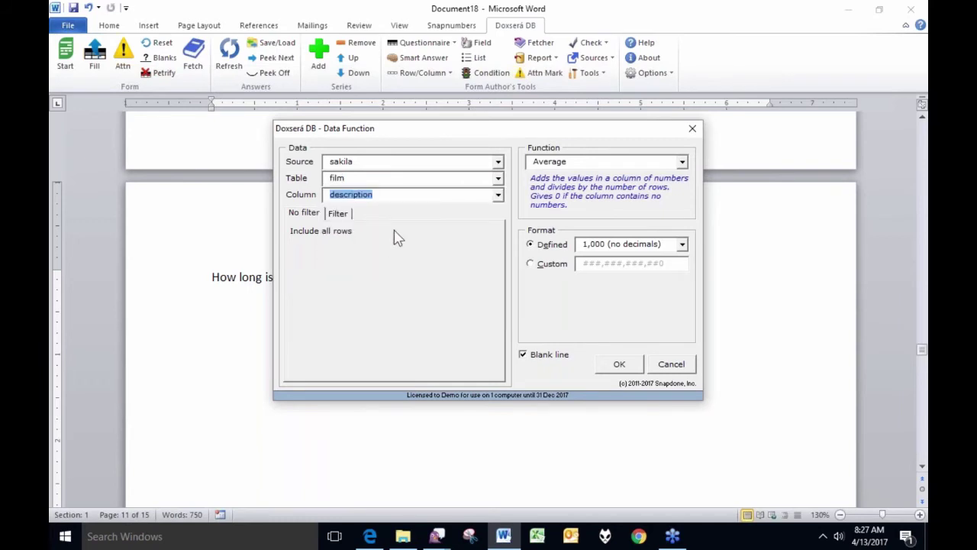
- Set the function to the Maximum of the length column and insert it
{"action": "left_click", "coordinate": [409, 197]}
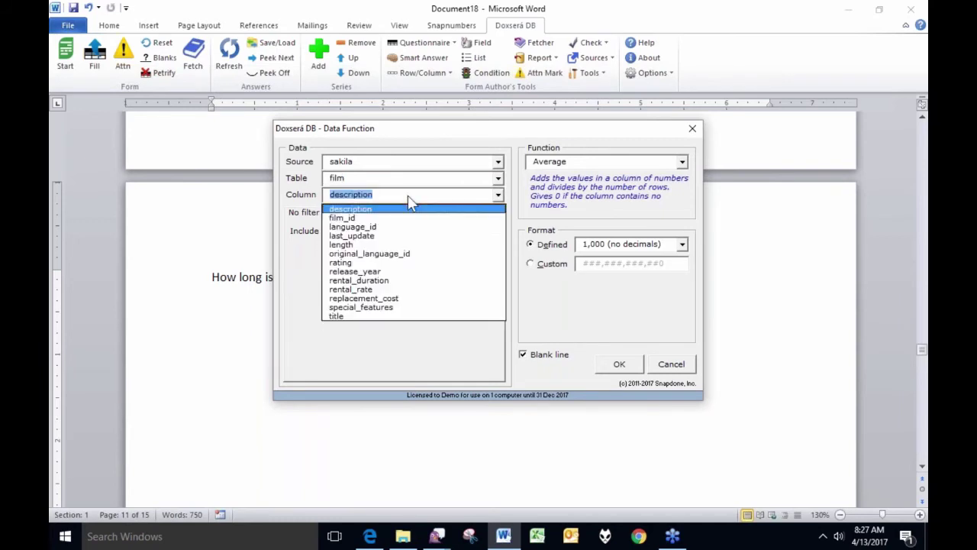
{"action": "left_click", "coordinate": [359, 243]}
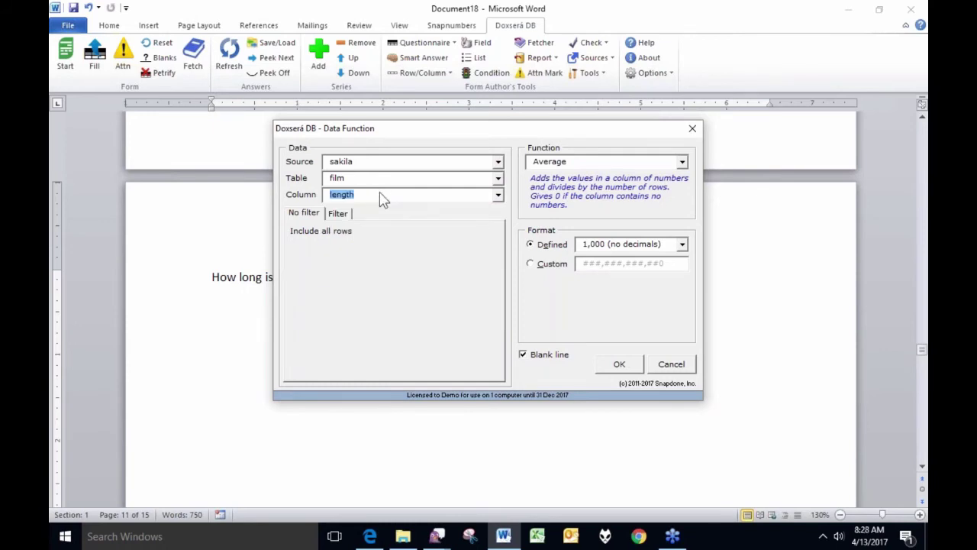
{"action": "left_click", "coordinate": [592, 164]}
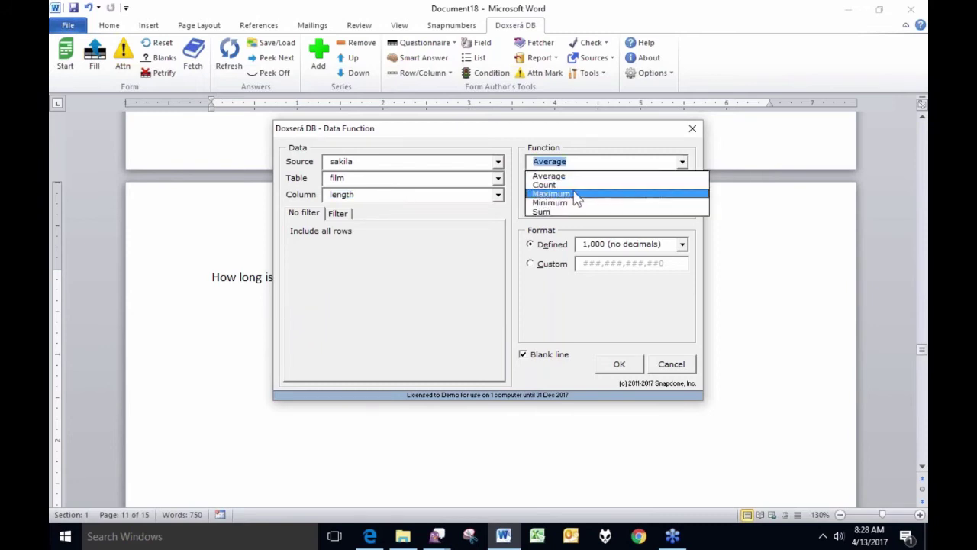
{"action": "left_click", "coordinate": [578, 196]}
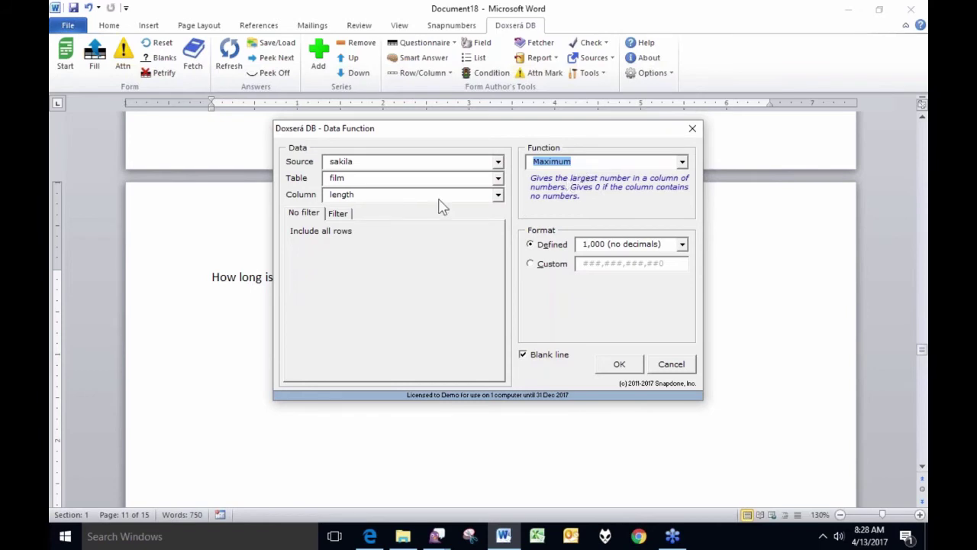
{"action": "left_click", "coordinate": [619, 364]}
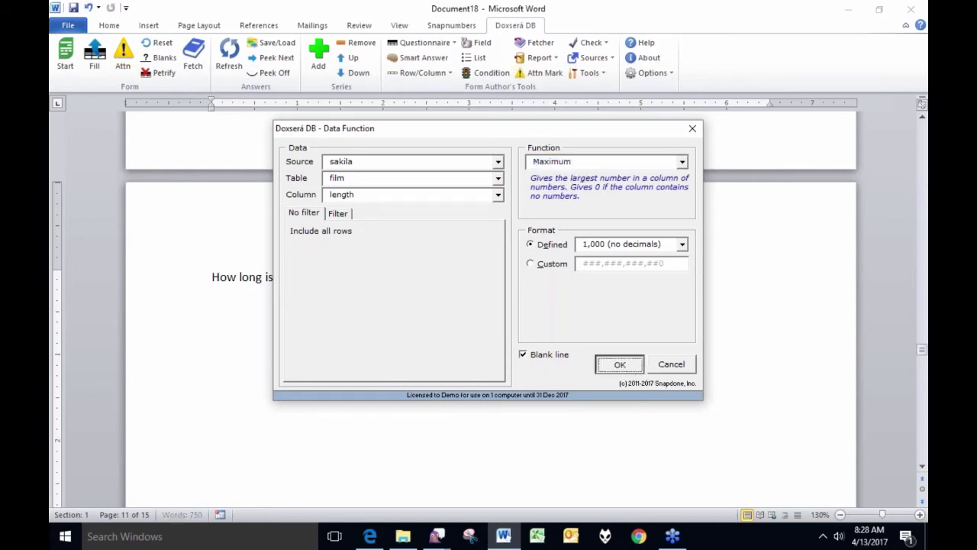
- Fill the form to calculate the longest film's length, then remove the blank line above "Longest movies (title and synopsis):"
{"action": "left_click", "coordinate": [95, 58]}
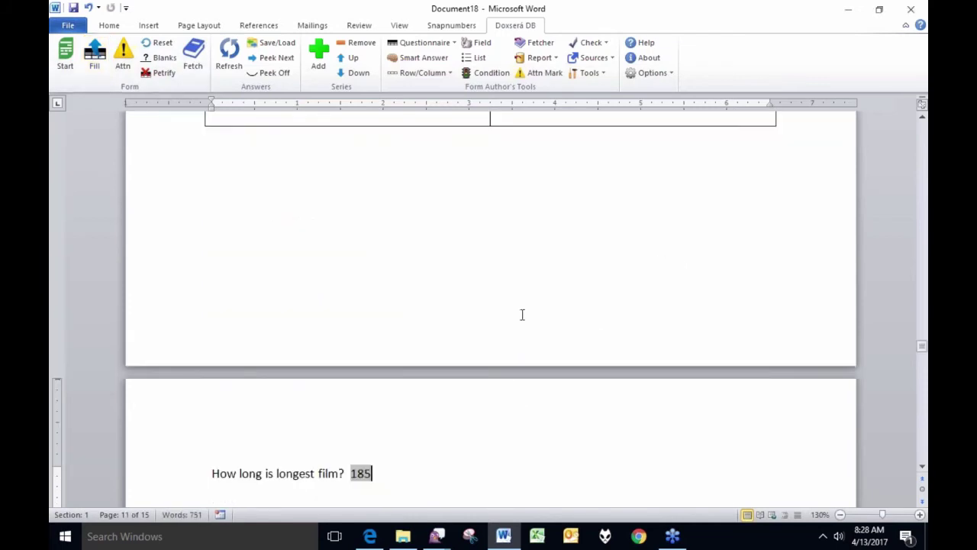
{"action": "scroll", "coordinate": [516, 320], "scroll_direction": "down", "scroll_amount": 4}
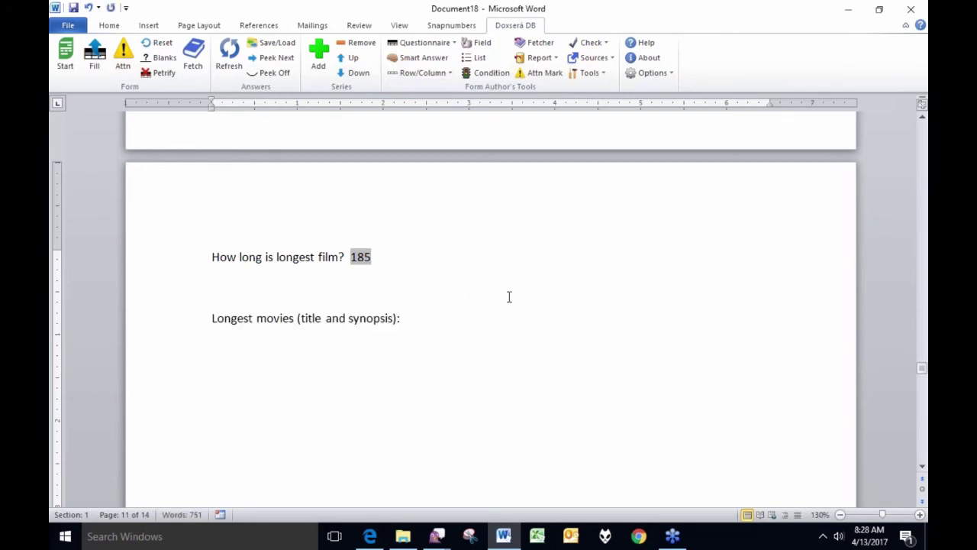
{"action": "key", "text": "Delete"}
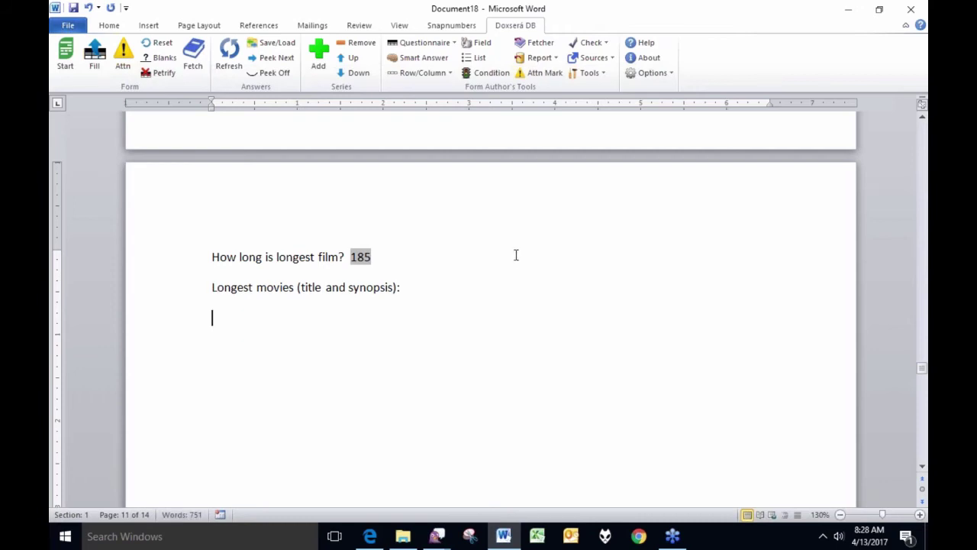
- Start a data table below "Longest movies (title and synopsis):" with source sakila and table film
{"action": "left_click", "coordinate": [554, 61]}
{"action": "left_click", "coordinate": [558, 76]}
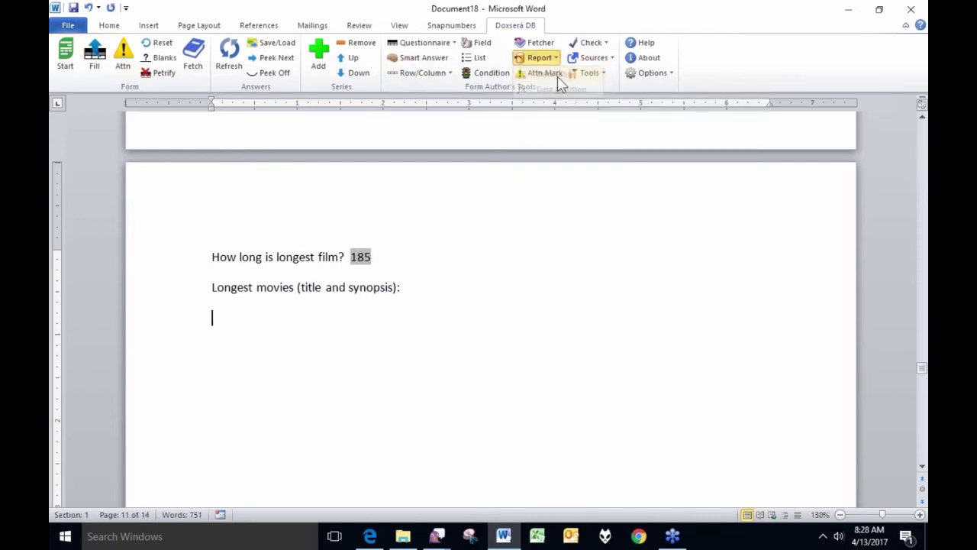
{"action": "left_click", "coordinate": [373, 168]}
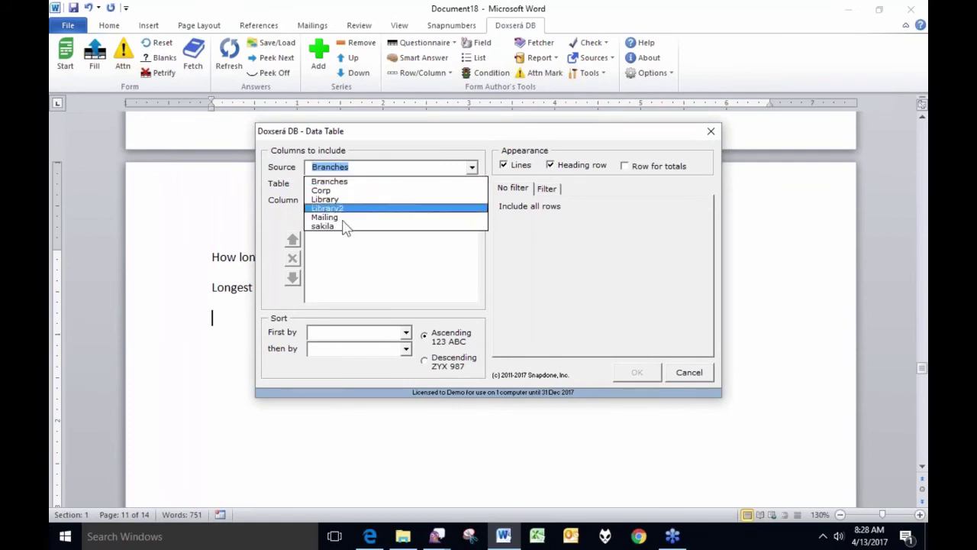
{"action": "left_click", "coordinate": [342, 226]}
{"action": "left_click", "coordinate": [374, 185]}
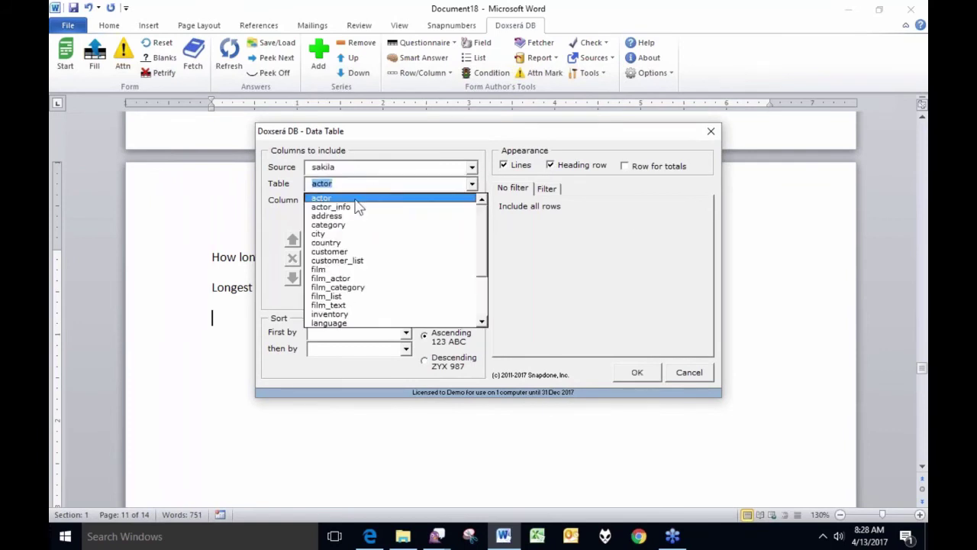
{"action": "left_click", "coordinate": [333, 272]}
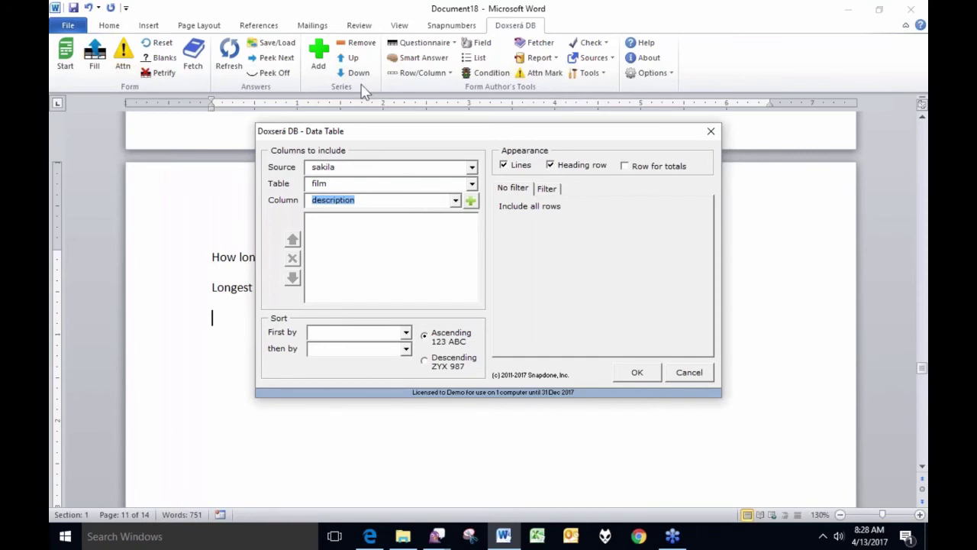
- Include the title and description columns, in that order, in the data table
{"action": "left_click_drag", "start_coordinate": [395, 139], "coordinate": [593, 230]}
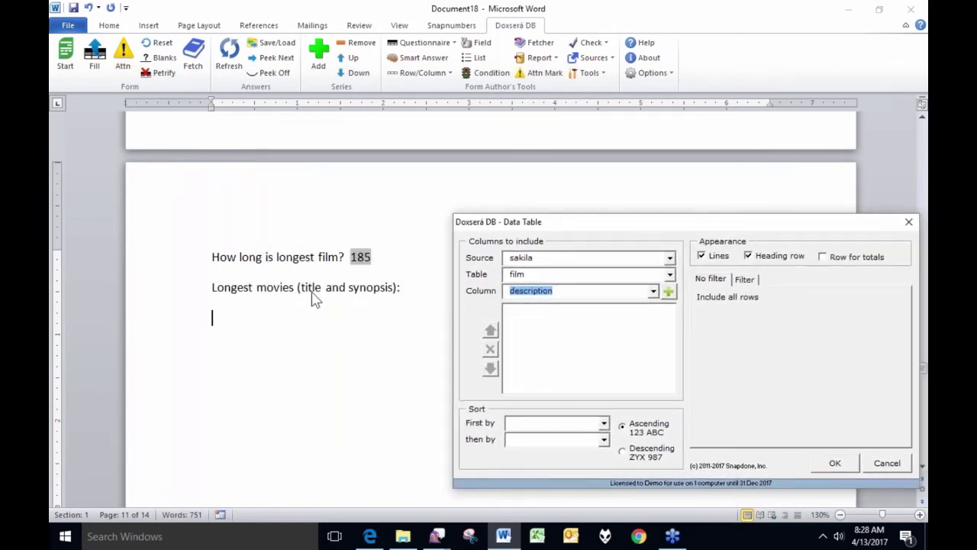
{"action": "left_click", "coordinate": [643, 293]}
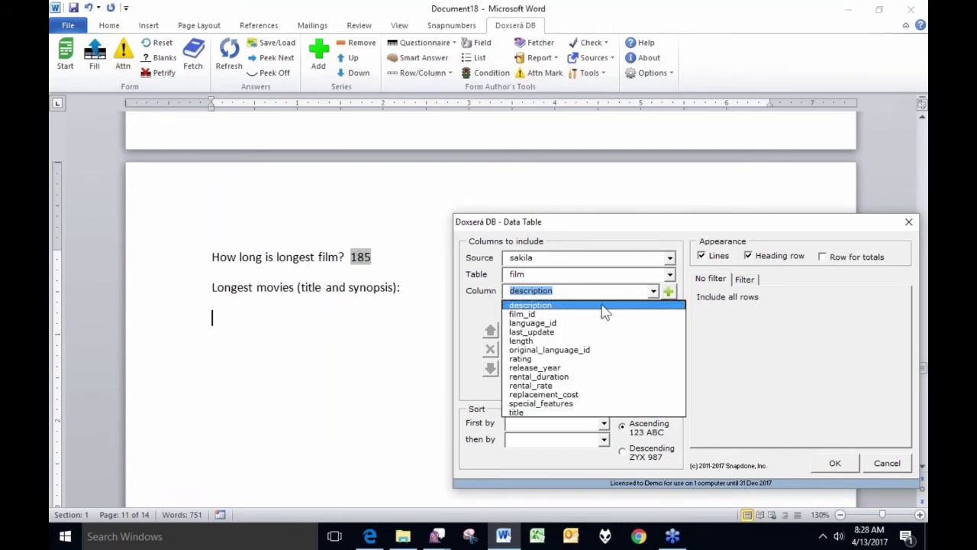
{"action": "left_click", "coordinate": [530, 414]}
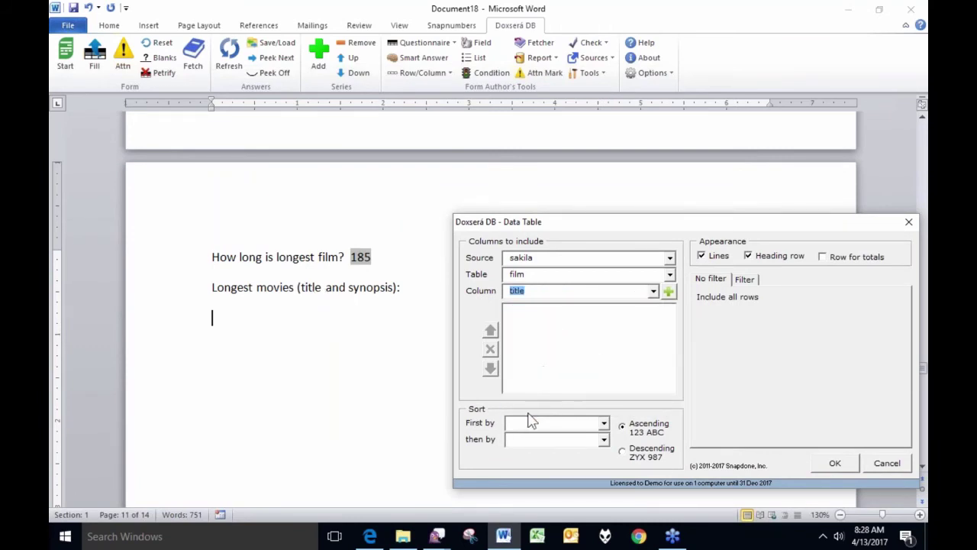
{"action": "left_click", "coordinate": [669, 292]}
{"action": "left_click", "coordinate": [635, 292]}
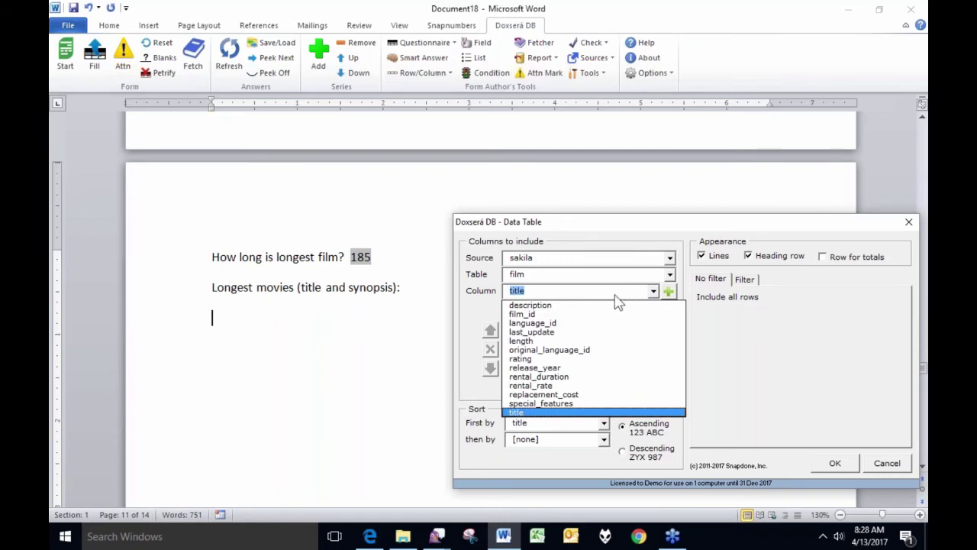
{"action": "left_click", "coordinate": [573, 309]}
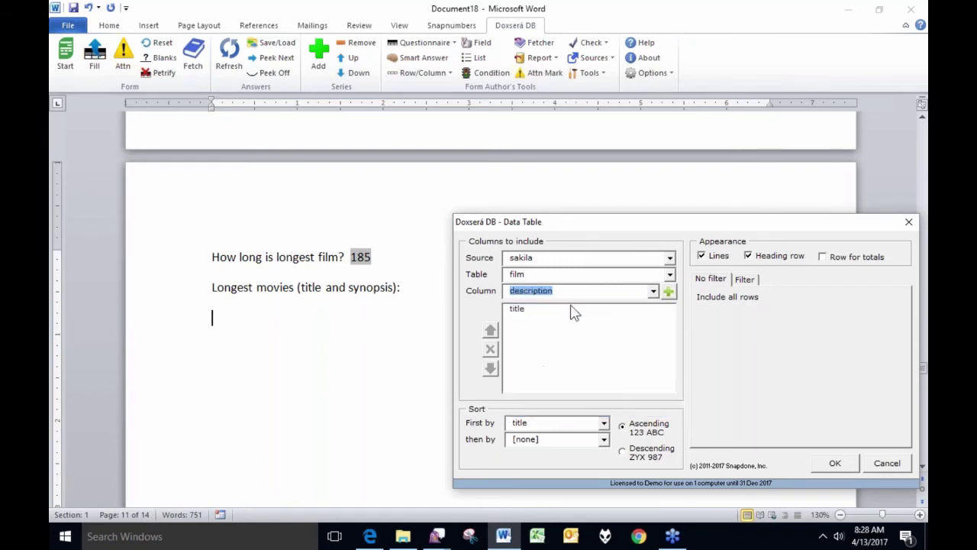
{"action": "left_click", "coordinate": [669, 291]}
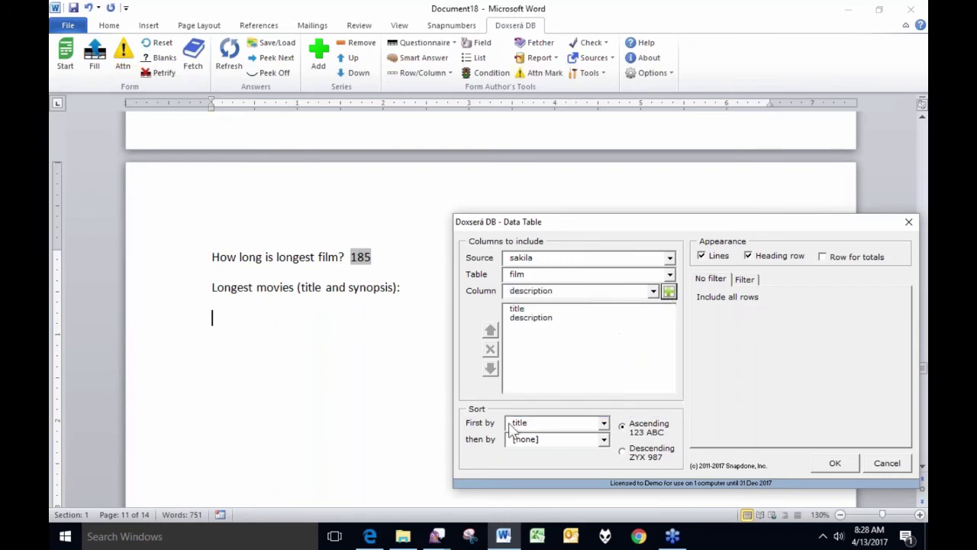
- Filter the data table to rows where length is the number 185 and insert it
{"action": "left_click", "coordinate": [747, 281]}
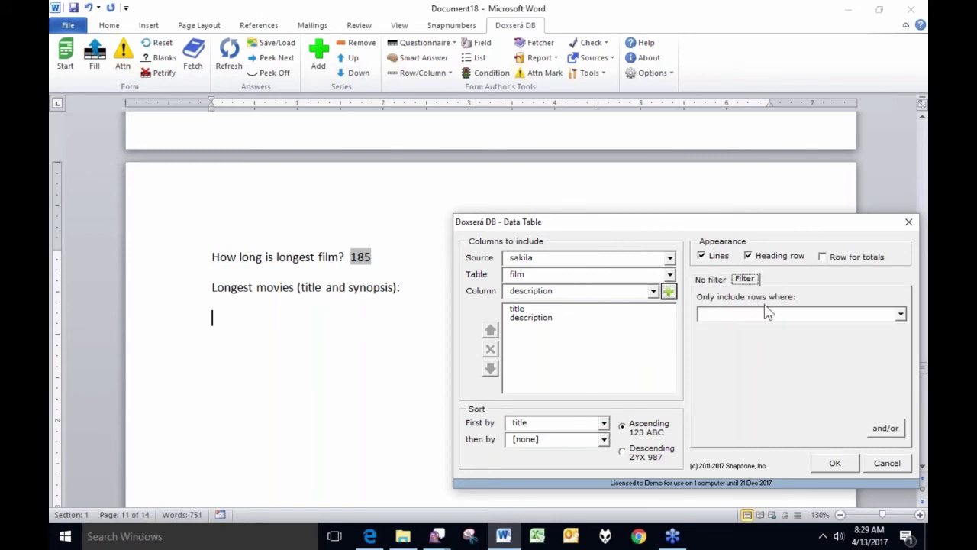
{"action": "left_click", "coordinate": [800, 316]}
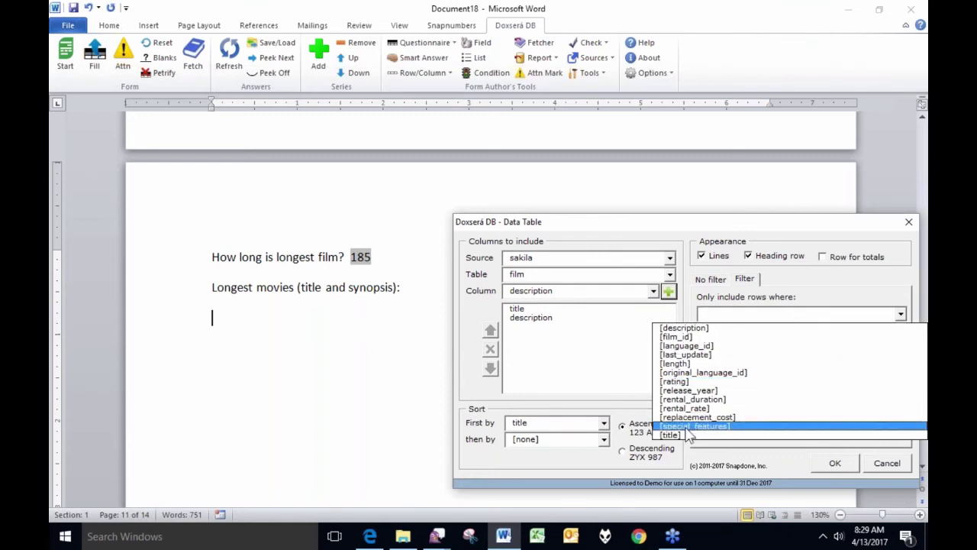
{"action": "left_click", "coordinate": [684, 364]}
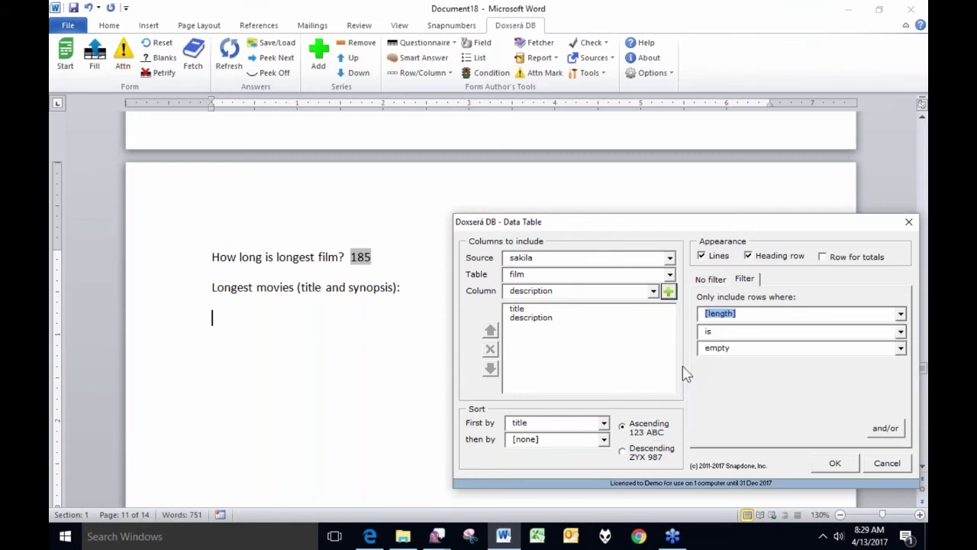
{"action": "left_click", "coordinate": [752, 342]}
{"action": "left_click", "coordinate": [752, 341]}
{"action": "left_click", "coordinate": [744, 350]}
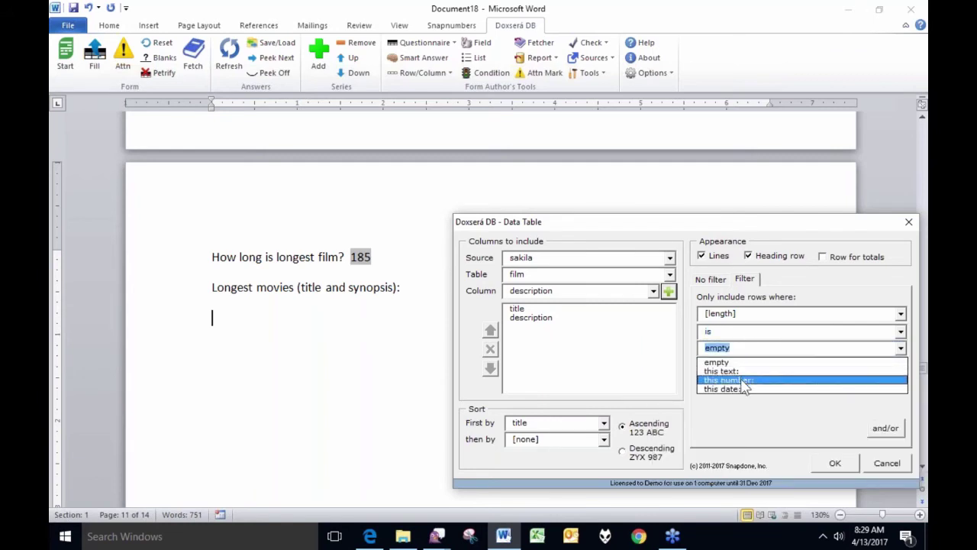
{"action": "left_click", "coordinate": [729, 379]}
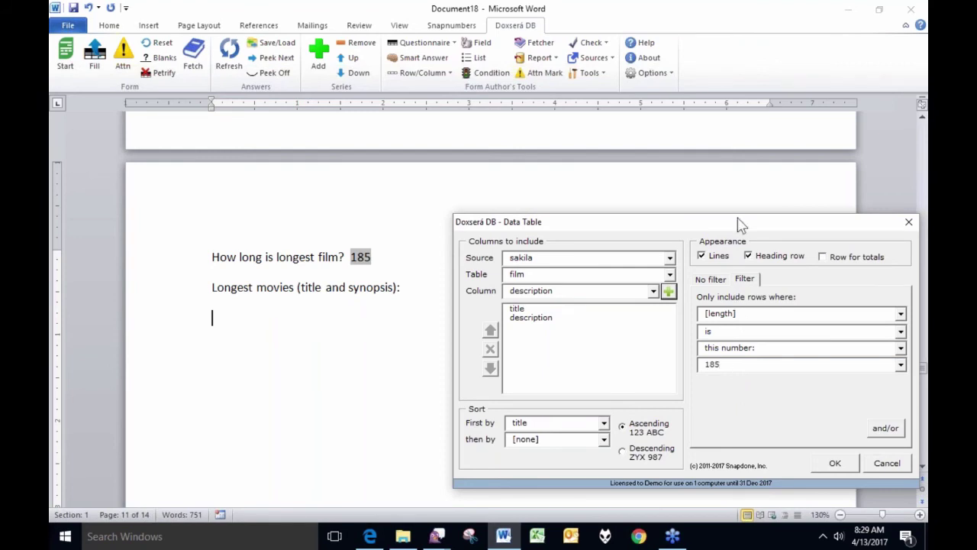
{"action": "left_click_drag", "start_coordinate": [722, 225], "coordinate": [637, 121]}
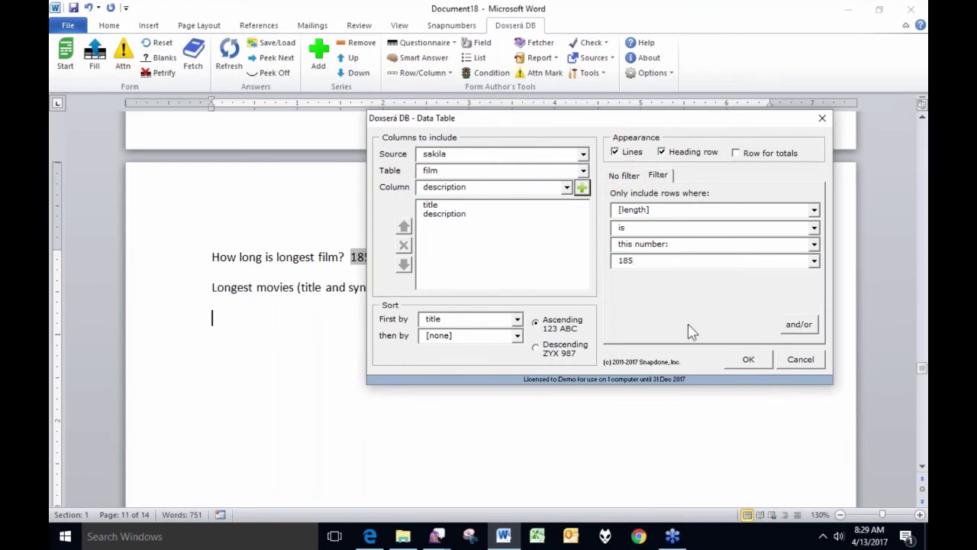
{"action": "left_click", "coordinate": [741, 359]}
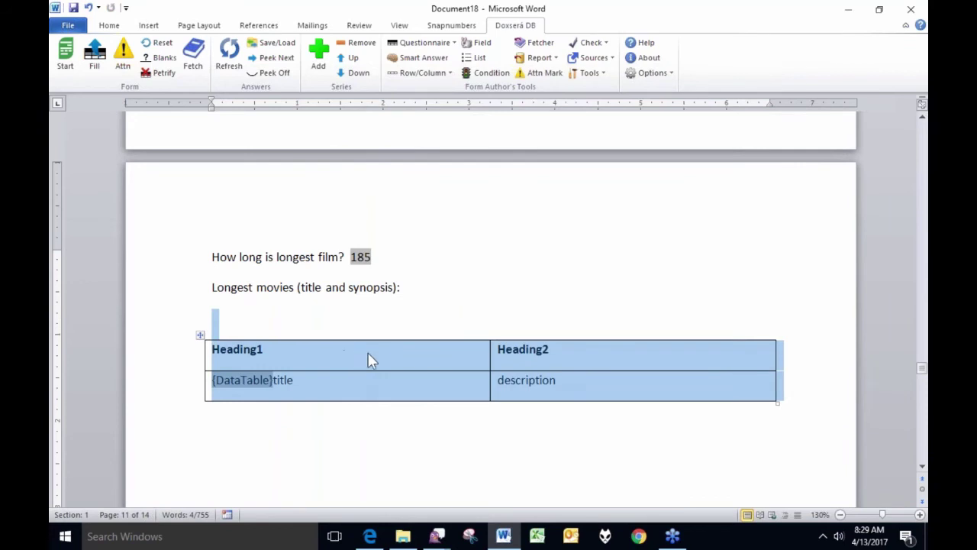
- Remove the blank line between "Longest movies (title and synopsis):" and the new data table
{"action": "left_click", "coordinate": [242, 351]}
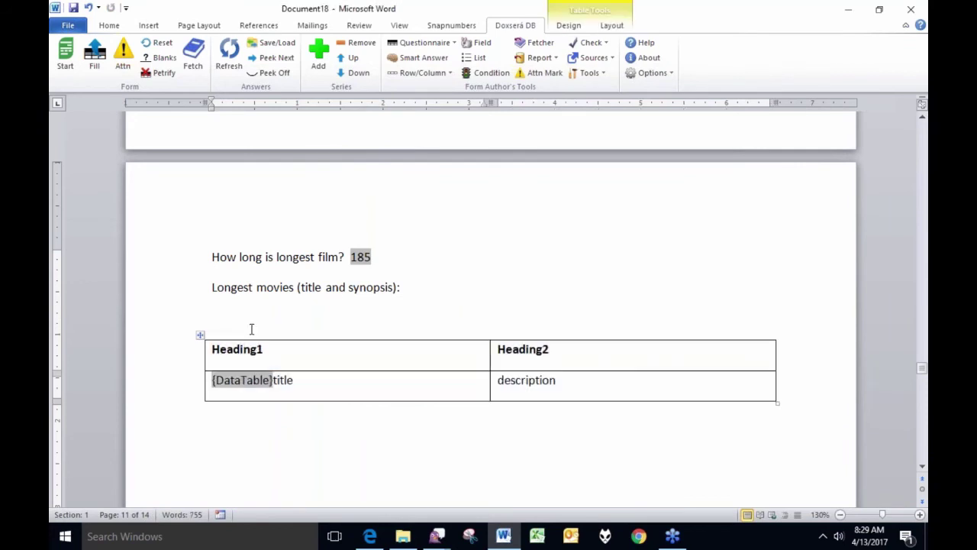
{"action": "left_click", "coordinate": [313, 303]}
{"action": "key", "text": "Delete"}
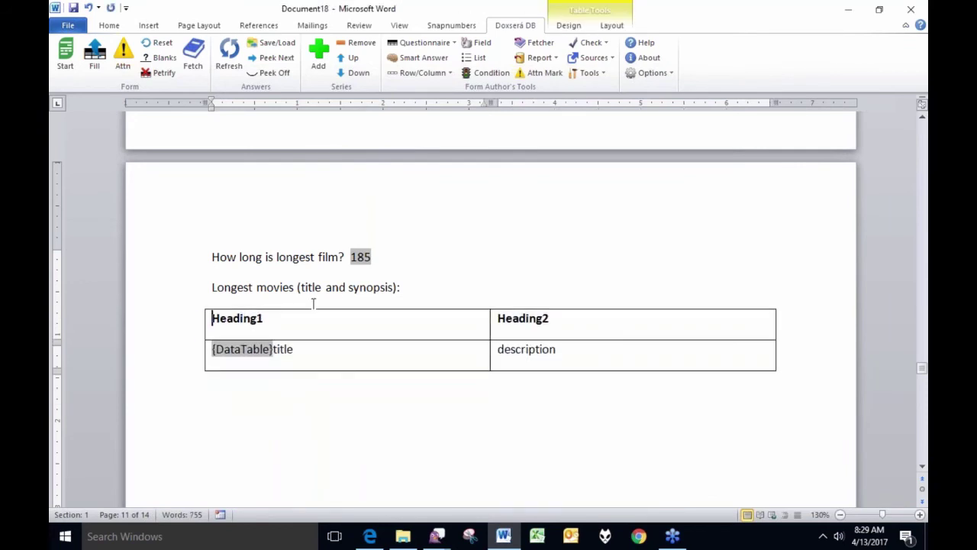
- Rename the data table's column headings to Movie and Synopsis
{"action": "key", "text": "shift+End"}
{"action": "type", "text": "Movie"}
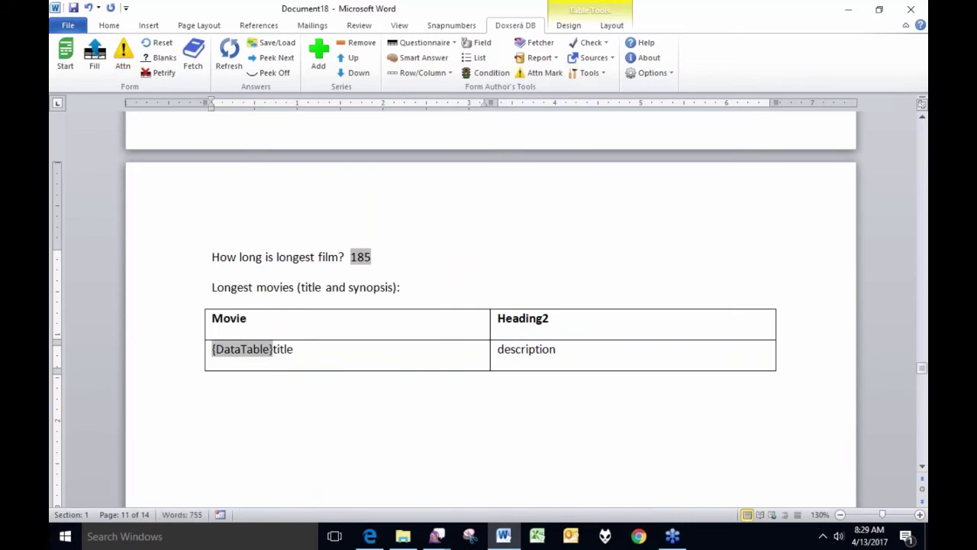
{"action": "key", "text": "Tab"}
{"action": "type", "text": "runn"}
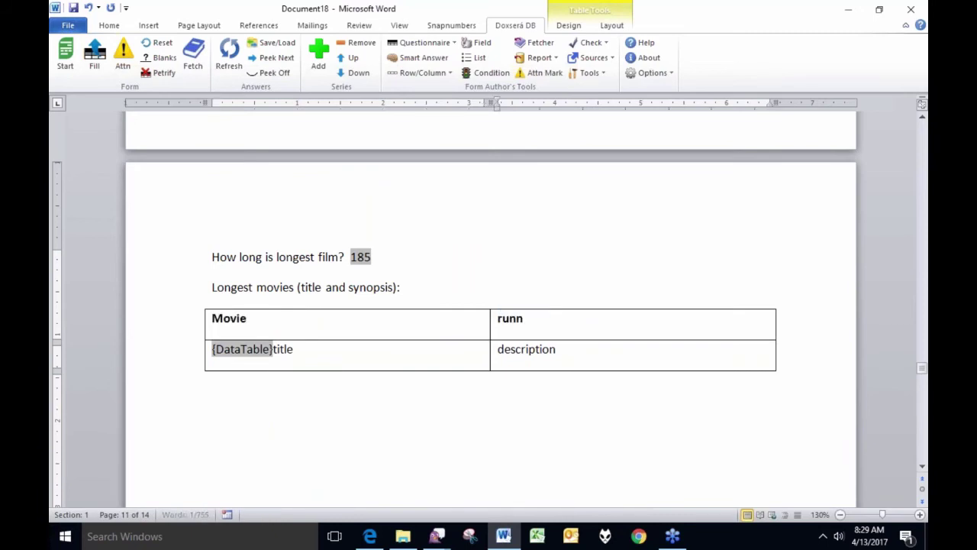
{"action": "key", "text": "BackSpace"}
{"action": "key", "text": "BackSpace"}
{"action": "key", "text": "BackSpace"}
{"action": "key", "text": "BackSpace"}
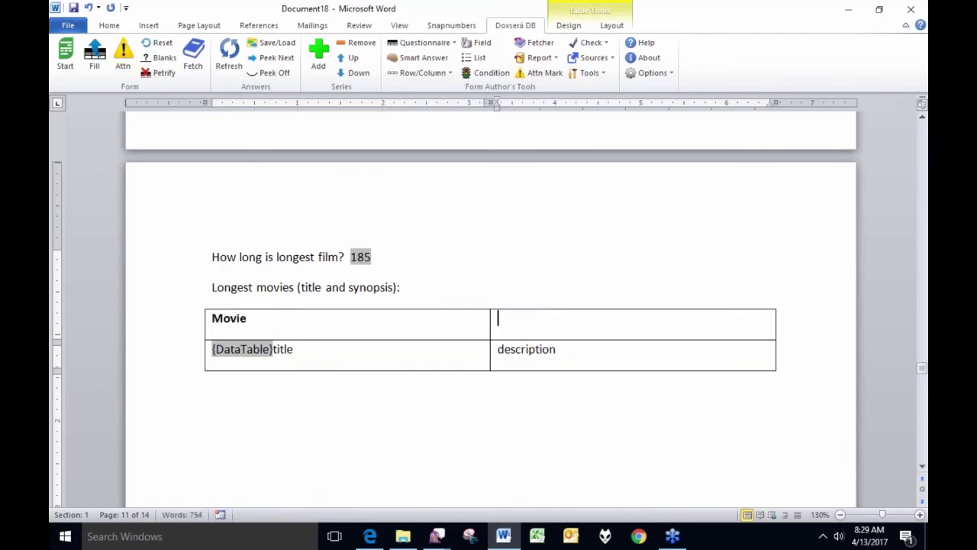
{"action": "type", "text": "Synopsis"}
- Fill the form and review the longest movies' titles and synopses through to the table's last row
{"action": "left_click", "coordinate": [93, 57]}
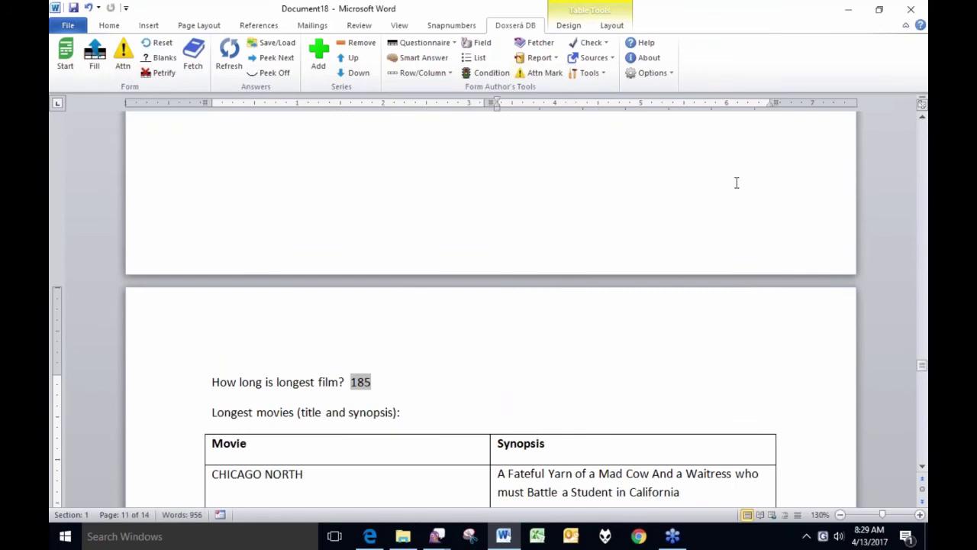
{"action": "scroll", "coordinate": [382, 363], "scroll_direction": "down", "scroll_amount": 5}
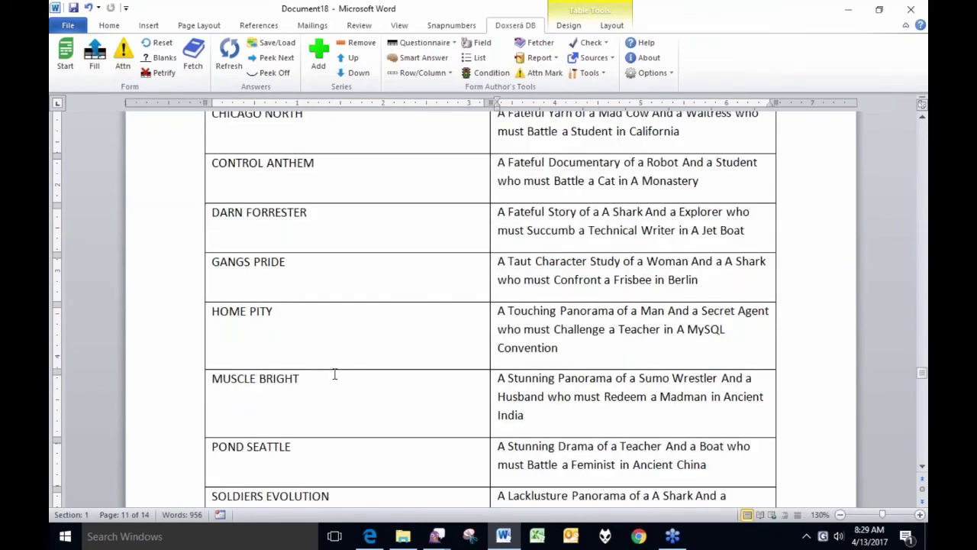
{"action": "scroll", "coordinate": [335, 374], "scroll_direction": "down", "scroll_amount": 5}
{"action": "scroll", "coordinate": [334, 374], "scroll_direction": "up", "scroll_amount": 6}
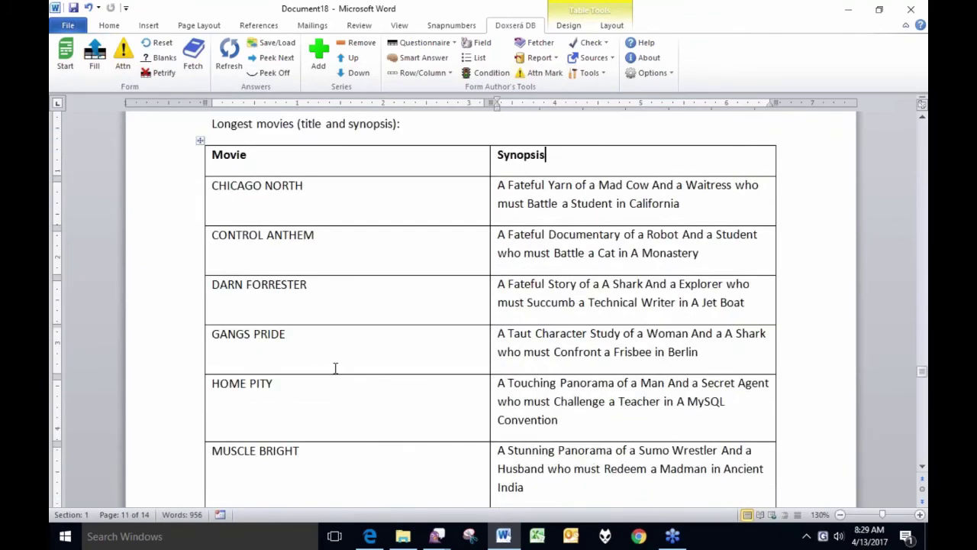
{"action": "scroll", "coordinate": [221, 334], "scroll_direction": "down", "scroll_amount": 4}
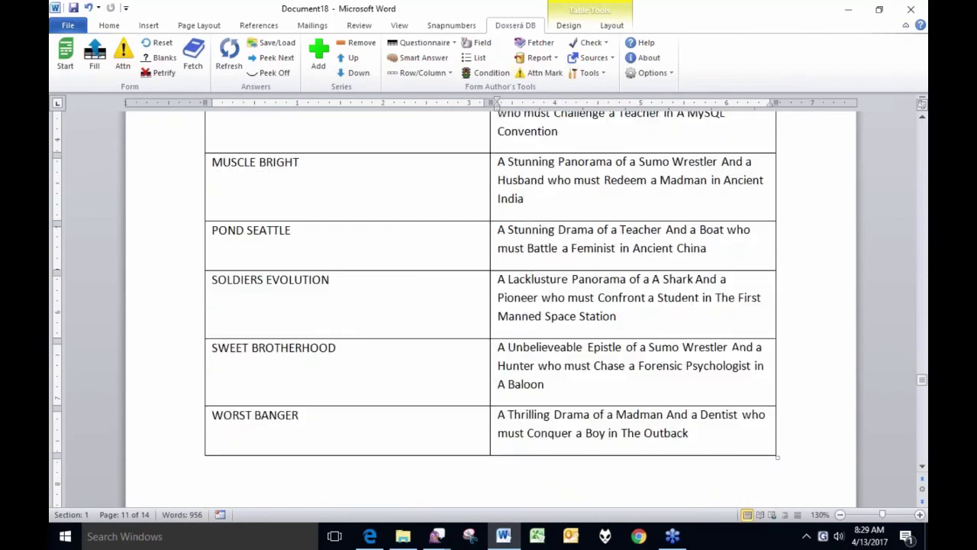
{"action": "scroll", "coordinate": [222, 344], "scroll_direction": "down", "scroll_amount": 1}
{"action": "scroll", "coordinate": [234, 349], "scroll_direction": "up", "scroll_amount": 6}
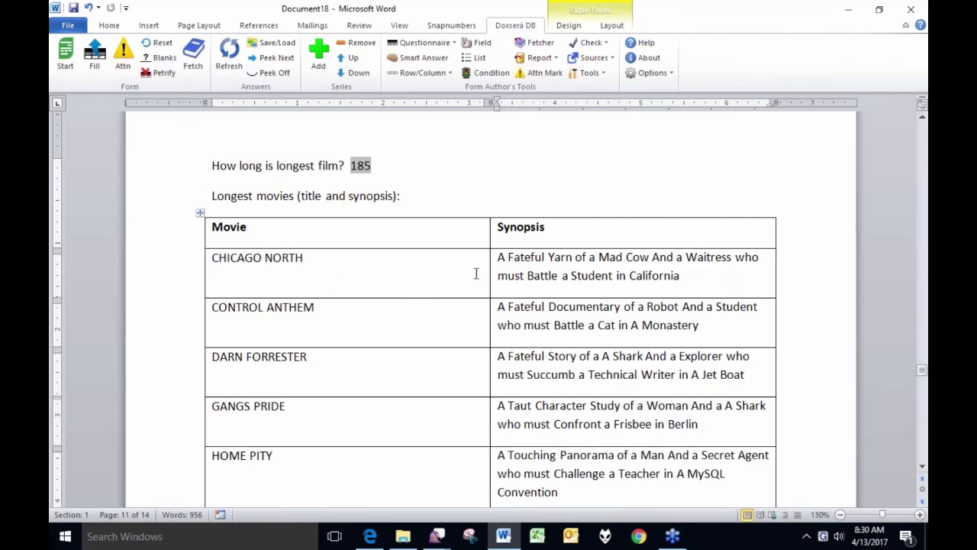
{"action": "scroll", "coordinate": [440, 309], "scroll_direction": "down", "scroll_amount": 3}
{"action": "scroll", "coordinate": [441, 309], "scroll_direction": "down", "scroll_amount": 1}
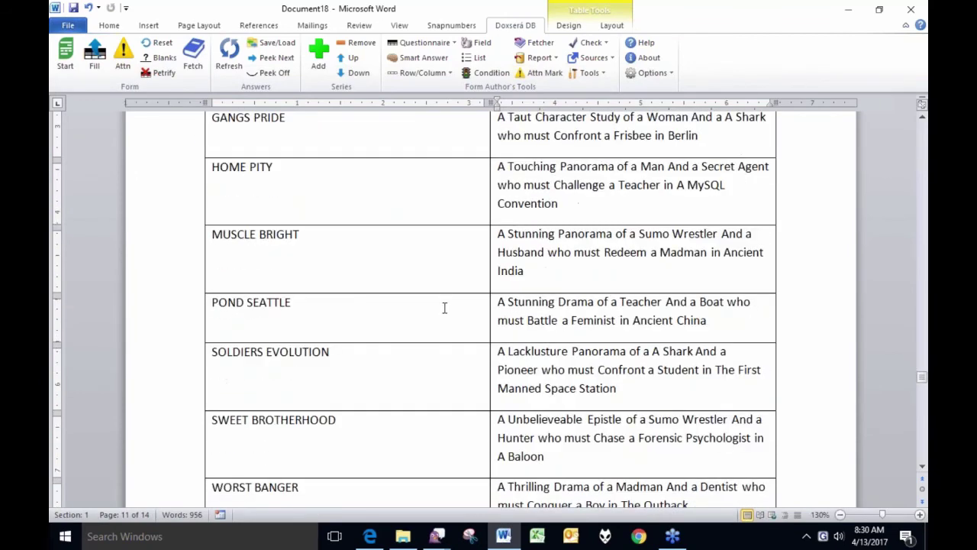
{"action": "scroll", "coordinate": [444, 308], "scroll_direction": "up", "scroll_amount": 3}
{"action": "scroll", "coordinate": [443, 307], "scroll_direction": "up", "scroll_amount": 1}
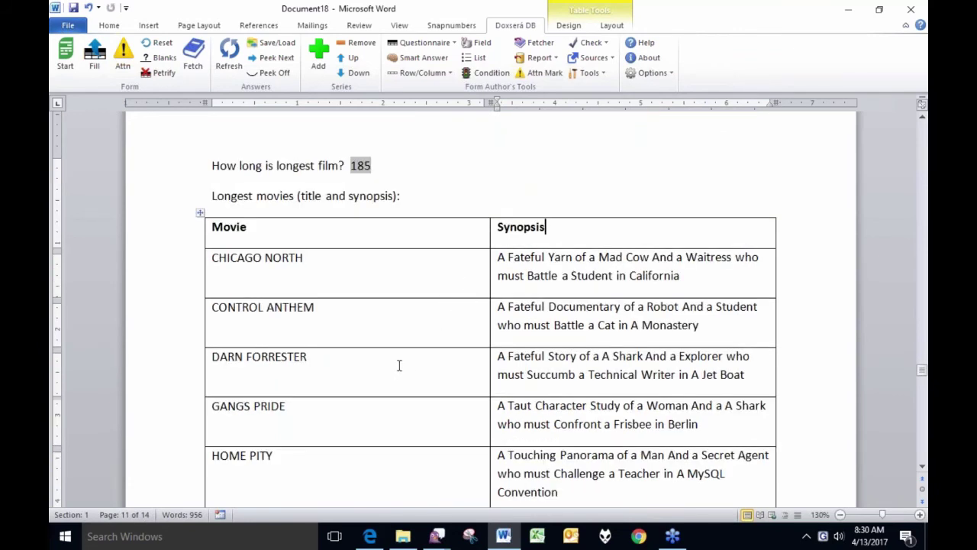
- Go to the "Movies with your favorite actor" section with its Movie and Rating table
{"action": "left_click", "coordinate": [340, 195]}
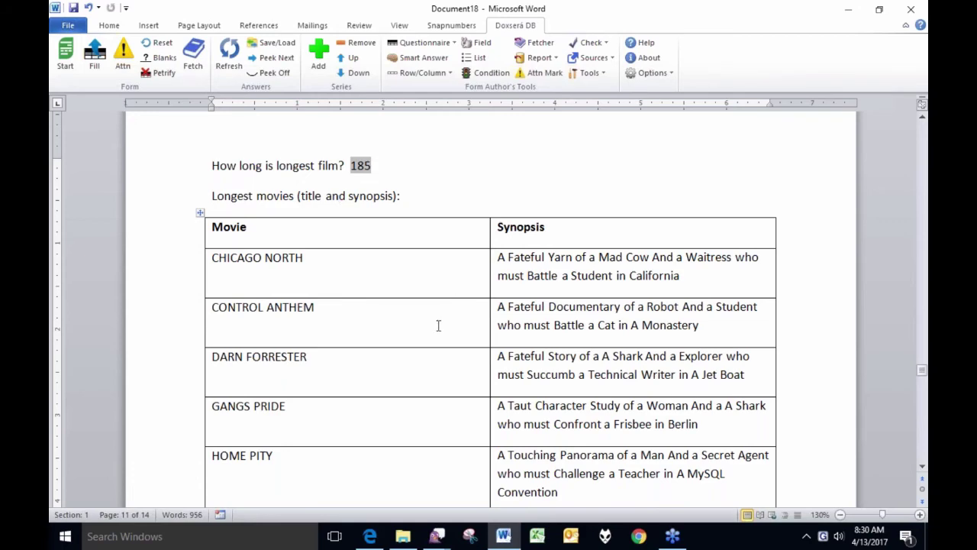
{"action": "scroll", "coordinate": [448, 306], "scroll_direction": "down", "scroll_amount": 5}
{"action": "scroll", "coordinate": [449, 323], "scroll_direction": "down", "scroll_amount": 15}
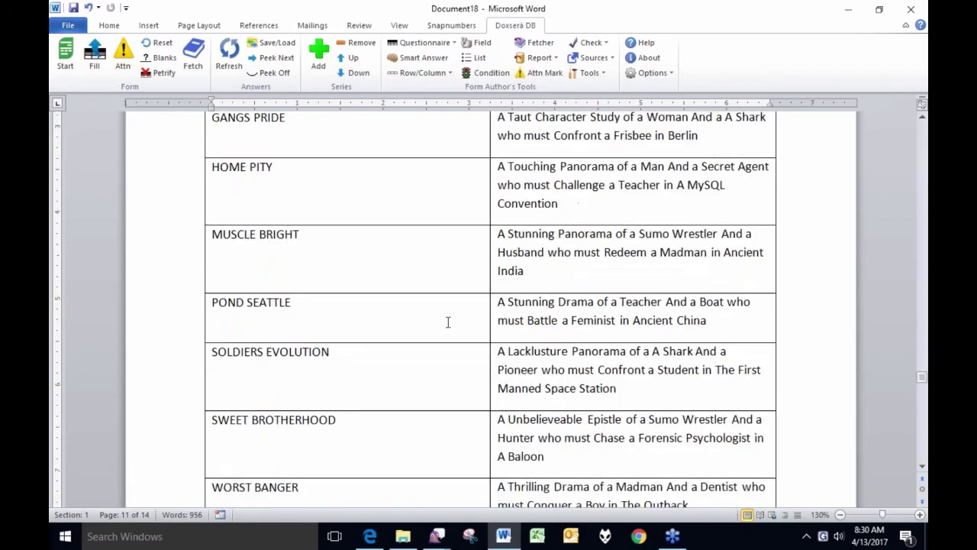
{"action": "scroll", "coordinate": [452, 298], "scroll_direction": "down", "scroll_amount": 15}
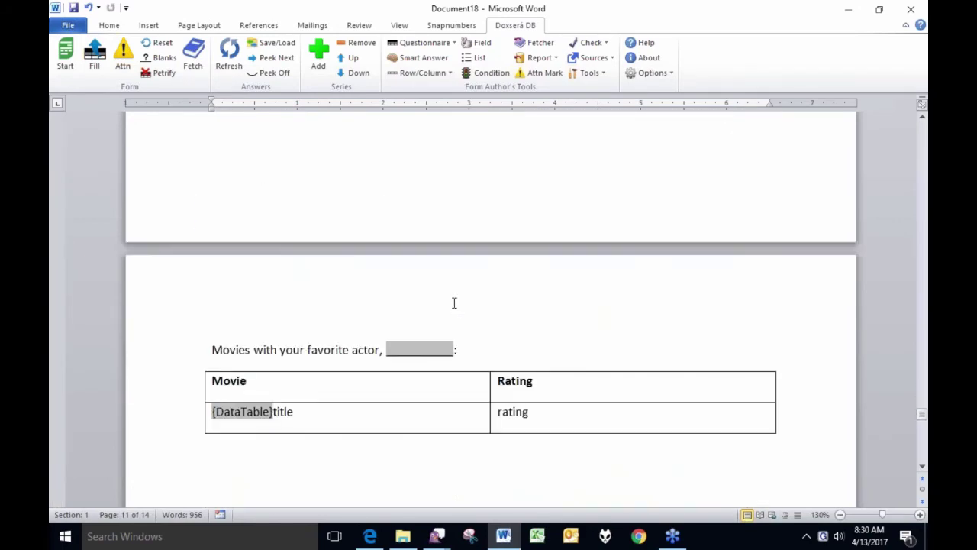
- Answer the questionnaire's "What's your favorite movie?" question by fetching ACE GOLDFINGER from the data source
{"action": "scroll", "coordinate": [448, 297], "scroll_direction": "down", "scroll_amount": 8}
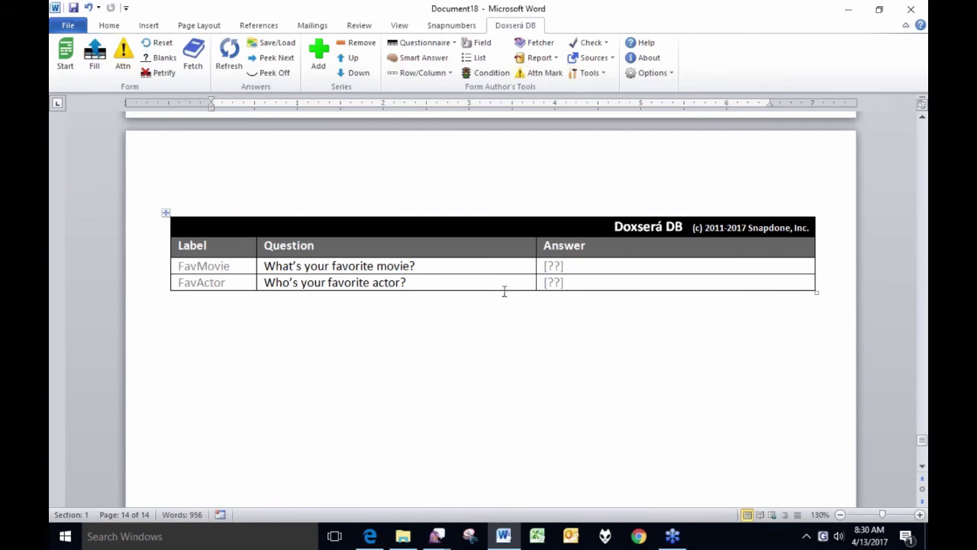
{"action": "left_click", "coordinate": [559, 266]}
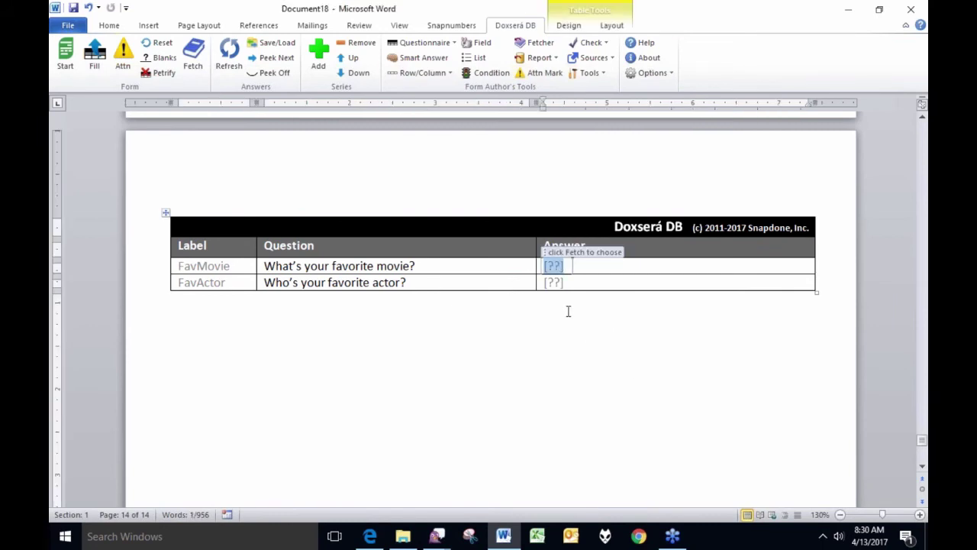
{"action": "left_click", "coordinate": [193, 55]}
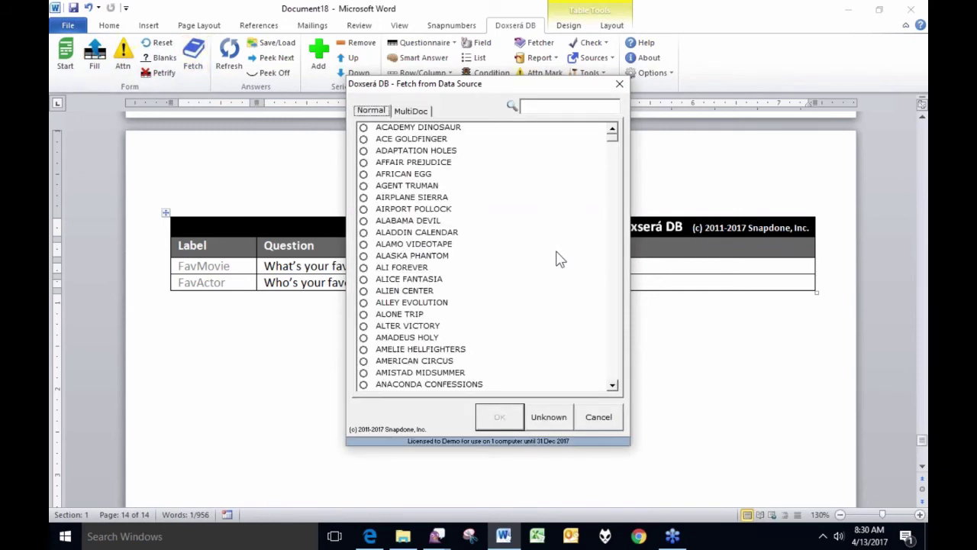
{"action": "left_click", "coordinate": [382, 139]}
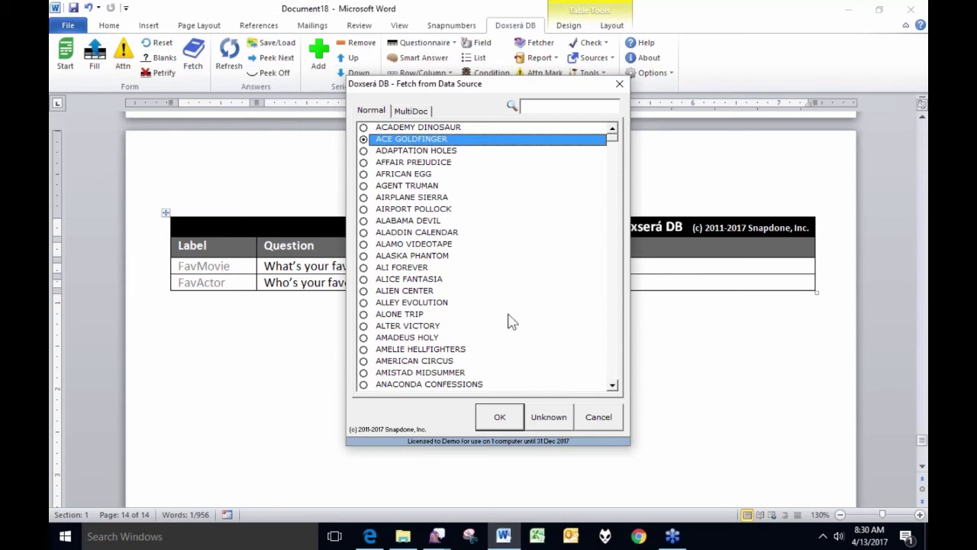
{"action": "left_click", "coordinate": [503, 418]}
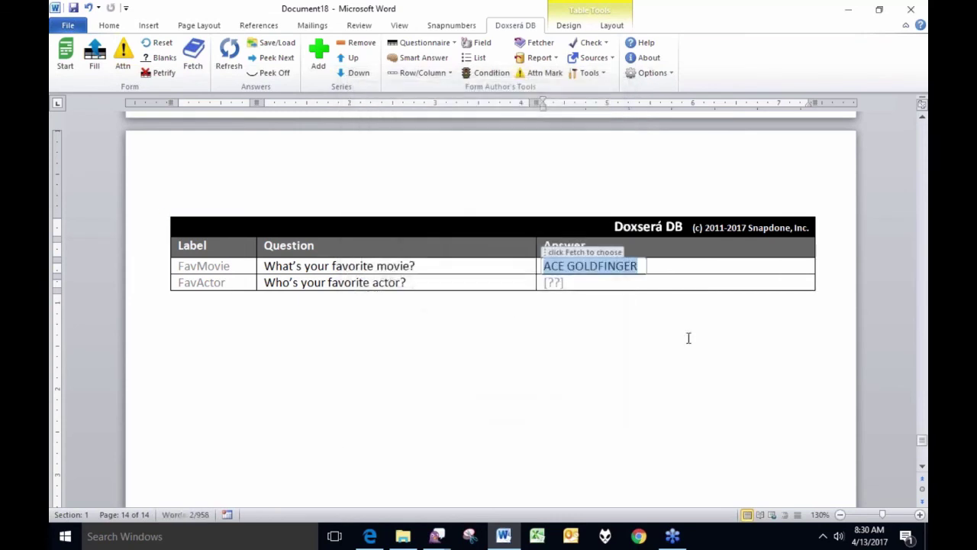
- Answer the "Who's your favorite actor?" question by fetching an actor's full name from the data source
{"action": "left_click", "coordinate": [556, 284]}
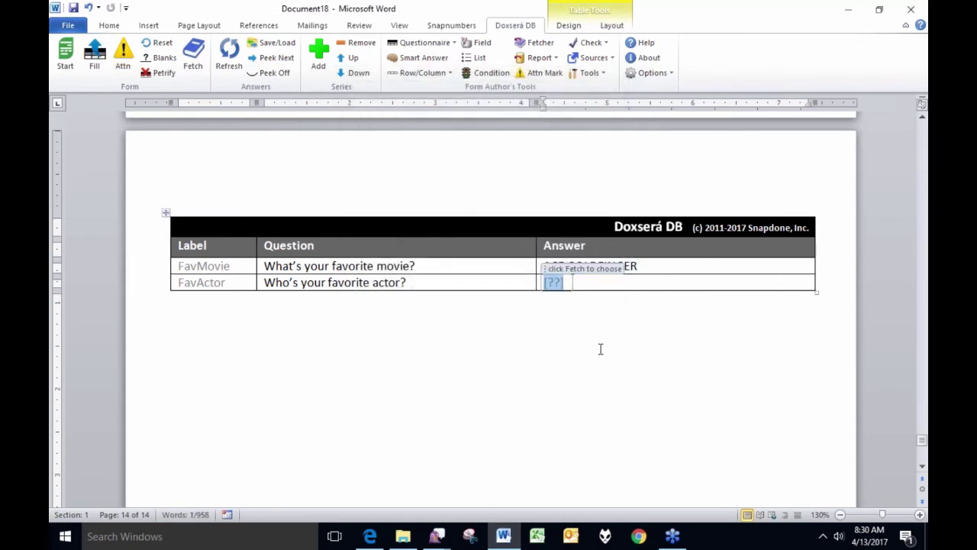
{"action": "left_click", "coordinate": [193, 55]}
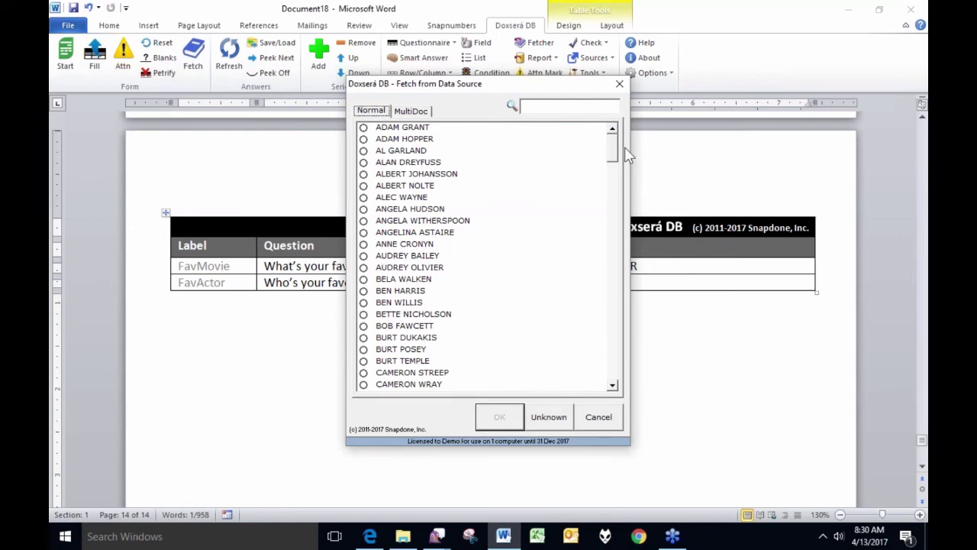
{"action": "left_click_drag", "start_coordinate": [613, 151], "coordinate": [617, 324]}
{"action": "left_click", "coordinate": [405, 220]}
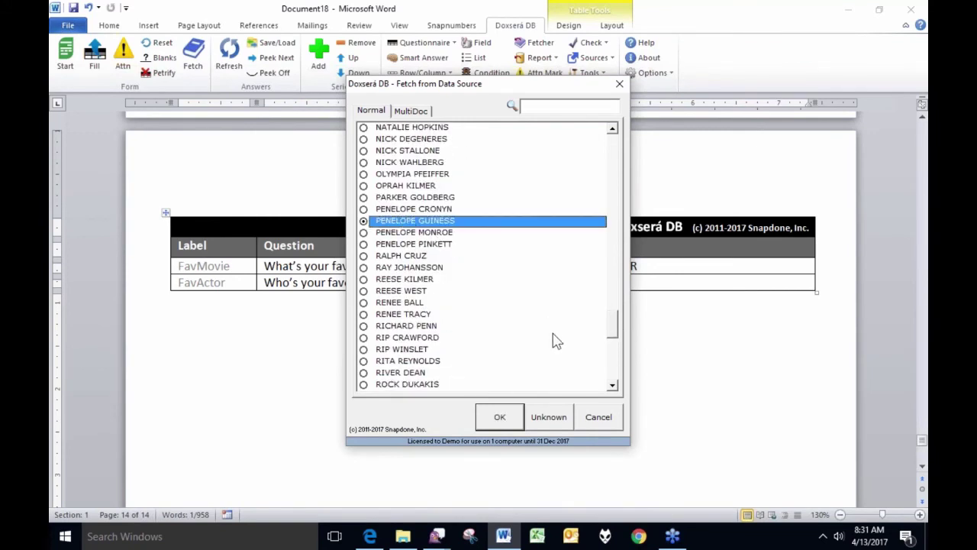
{"action": "left_click", "coordinate": [498, 418]}
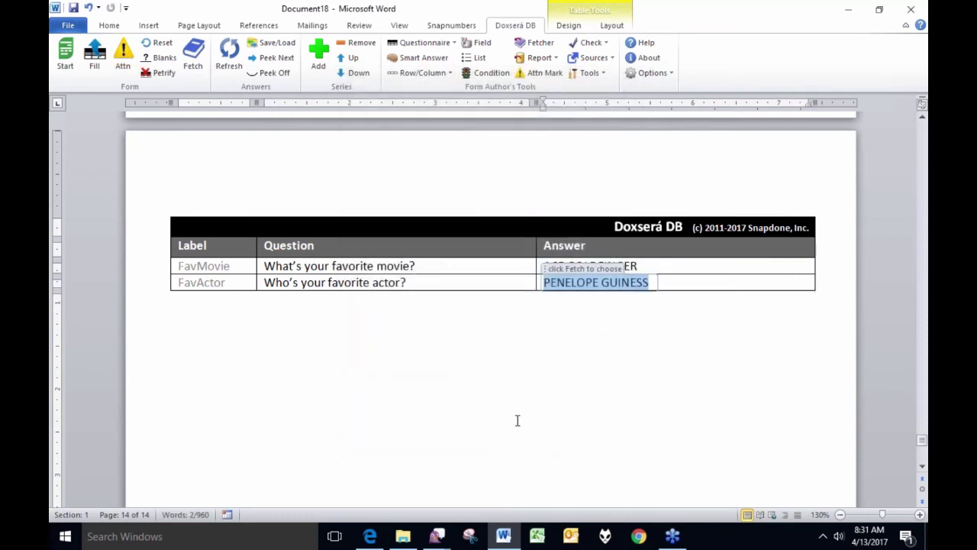
{"action": "left_click", "coordinate": [287, 307]}
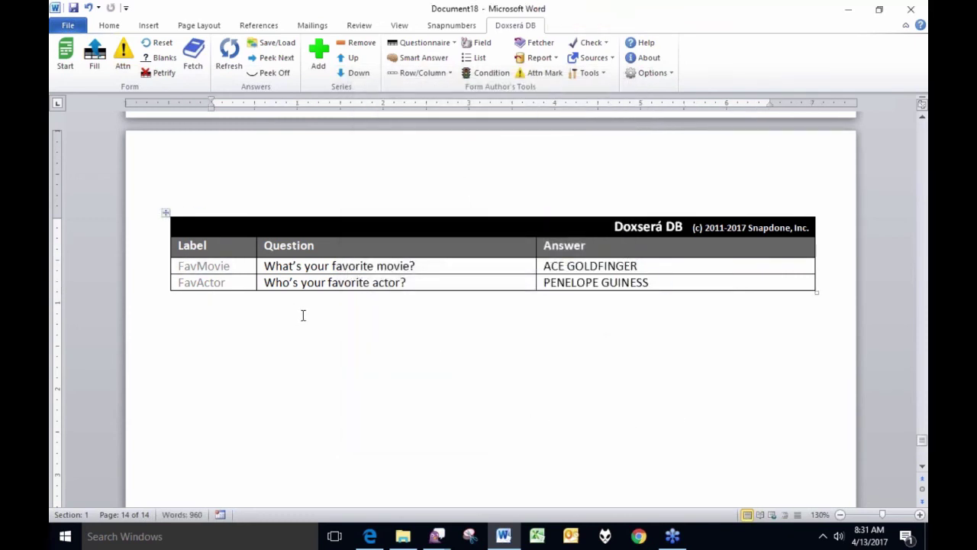
- Examine the unfilled "Actors in your favorite movie" and "Movies with your favorite actor" headings, their blanks and their data tables
{"action": "scroll", "coordinate": [359, 255], "scroll_direction": "up", "scroll_amount": 5}
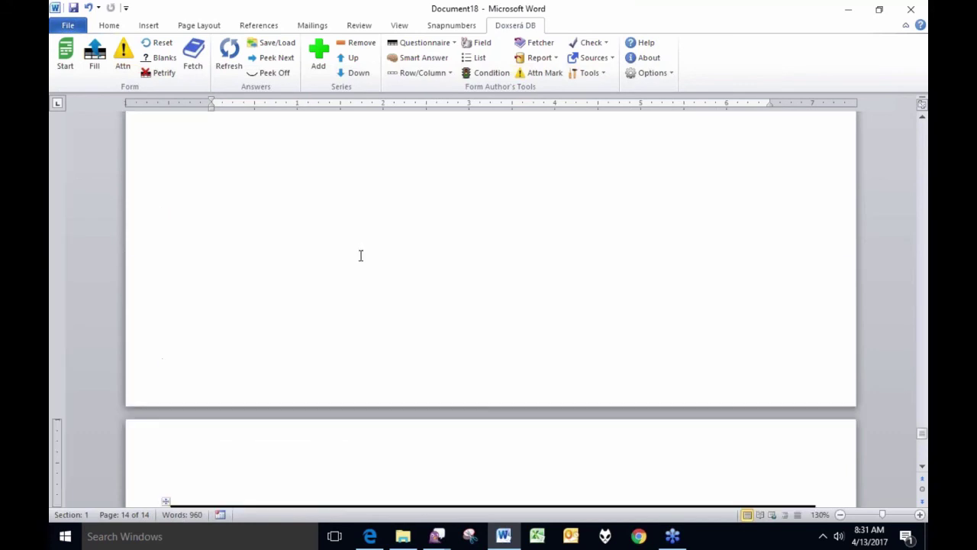
{"action": "scroll", "coordinate": [358, 227], "scroll_direction": "down", "scroll_amount": 4}
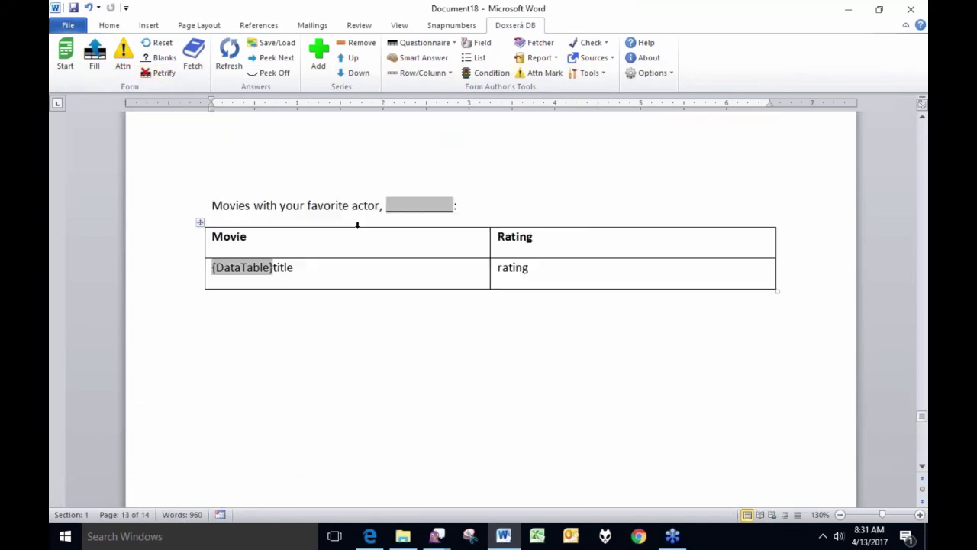
{"action": "scroll", "coordinate": [373, 234], "scroll_direction": "up", "scroll_amount": 4}
{"action": "scroll", "coordinate": [373, 235], "scroll_direction": "up", "scroll_amount": 2}
{"action": "scroll", "coordinate": [373, 235], "scroll_direction": "down", "scroll_amount": 6}
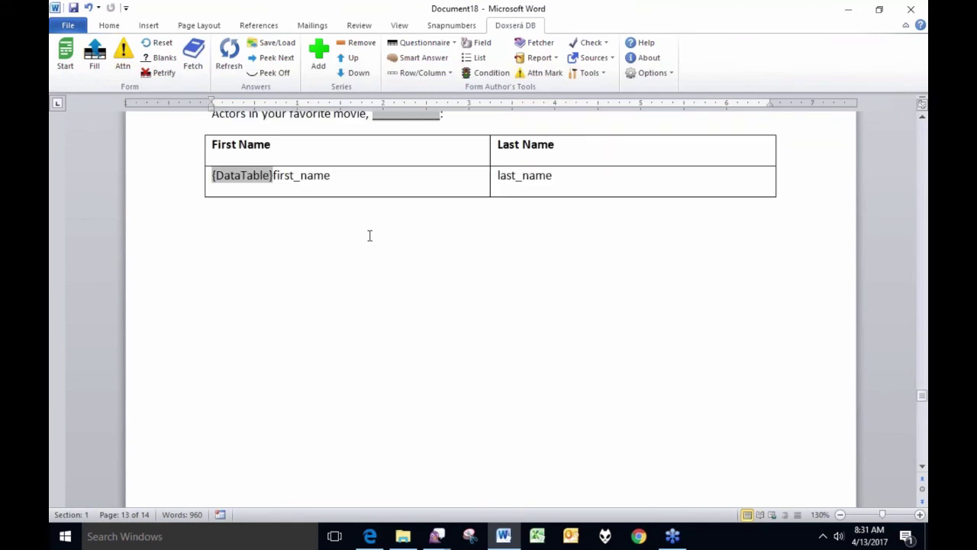
{"action": "scroll", "coordinate": [373, 234], "scroll_direction": "up", "scroll_amount": 2}
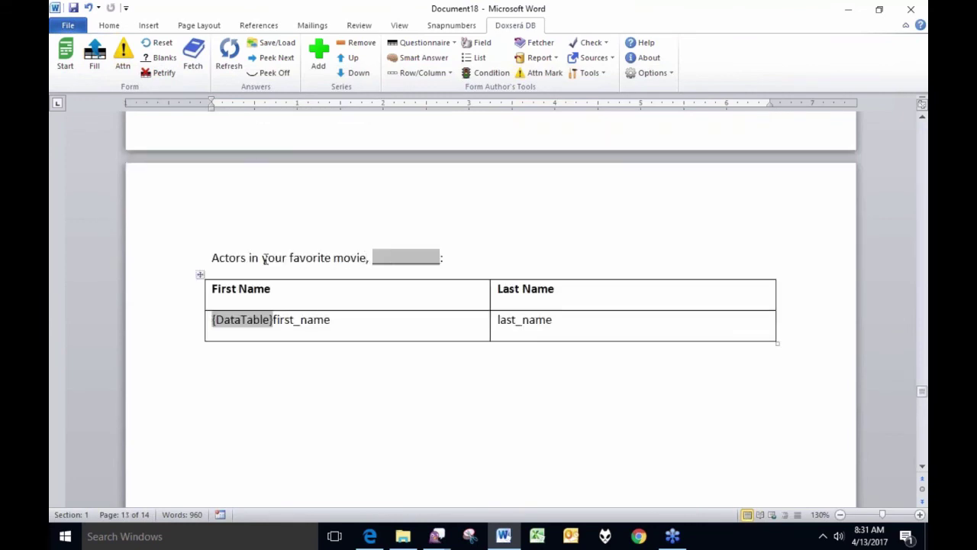
{"action": "left_click_drag", "start_coordinate": [227, 258], "coordinate": [413, 264]}
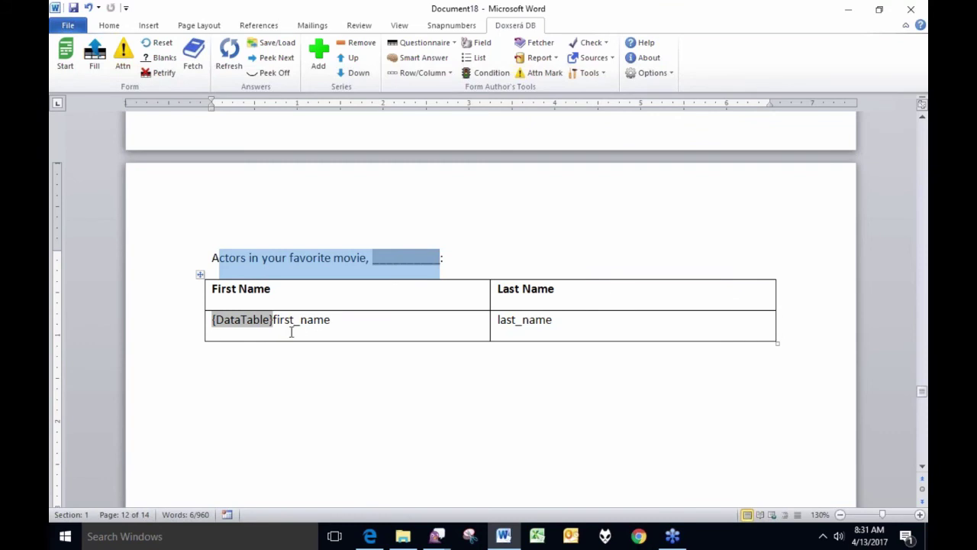
{"action": "scroll", "coordinate": [319, 332], "scroll_direction": "down", "scroll_amount": 10}
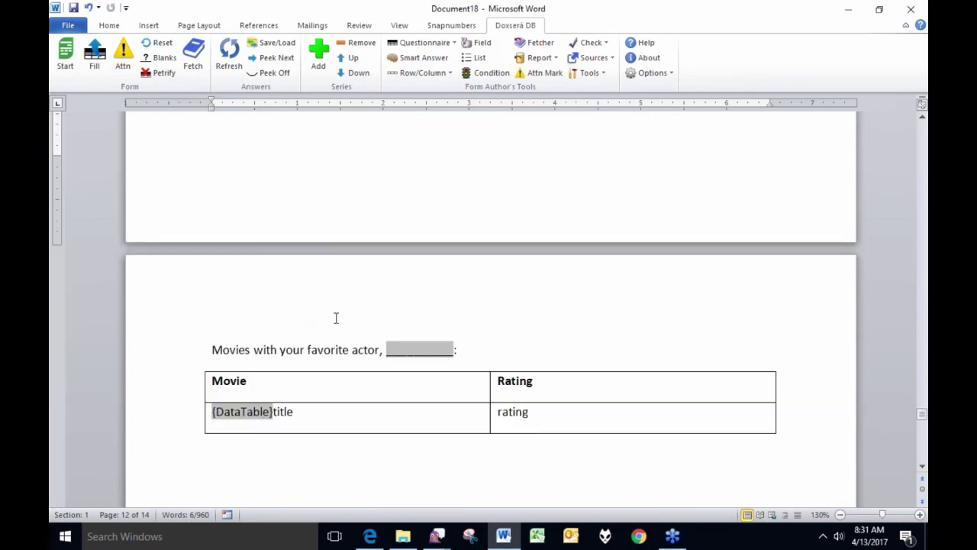
{"action": "left_click_drag", "start_coordinate": [237, 348], "coordinate": [442, 351]}
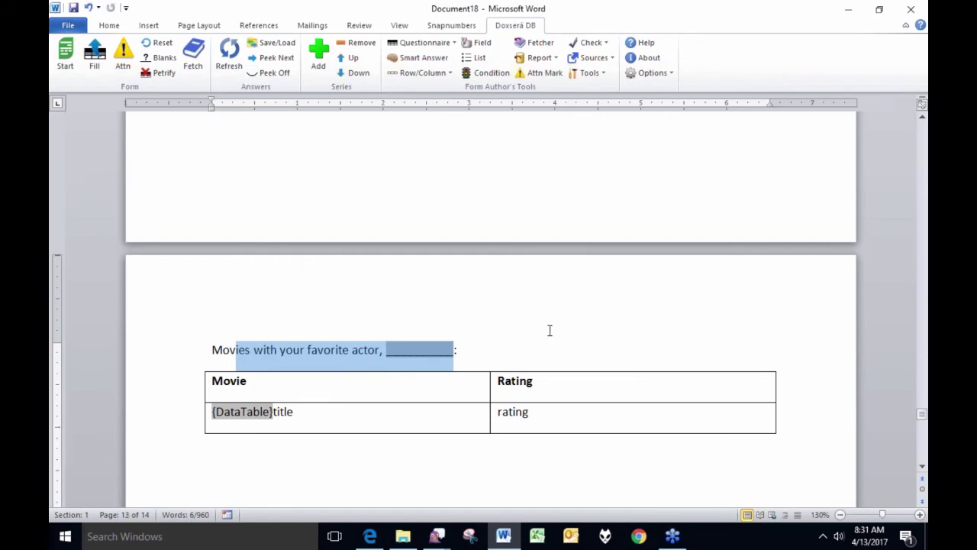
{"action": "left_click", "coordinate": [327, 351]}
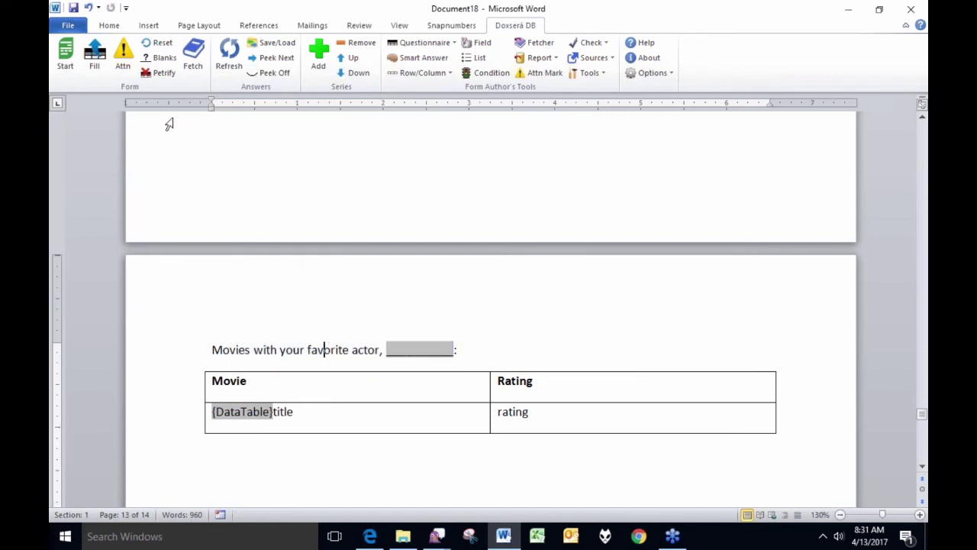
- Fill the form and review the favorite movie's title and the First Name and Last Name rows beneath it
{"action": "left_click", "coordinate": [97, 58]}
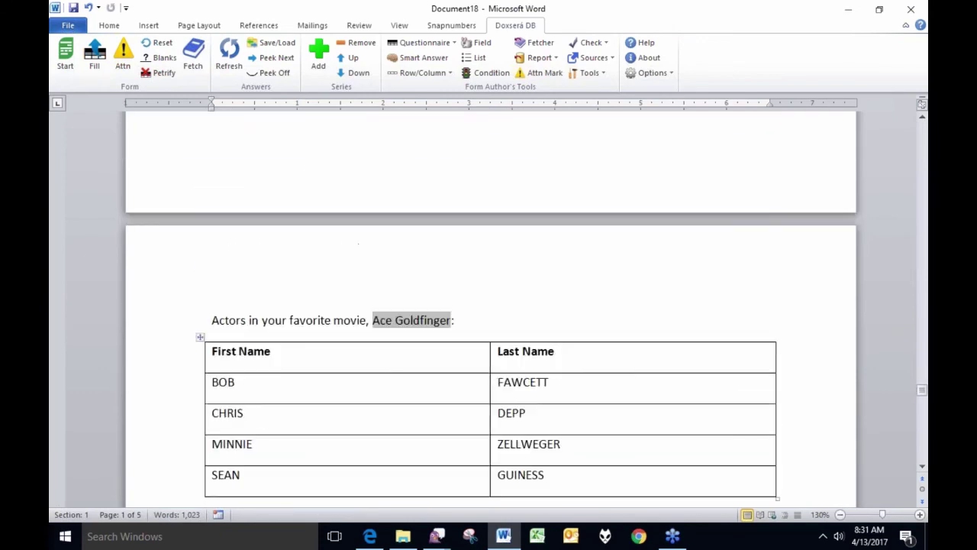
{"action": "scroll", "coordinate": [534, 344], "scroll_direction": "down", "scroll_amount": 1}
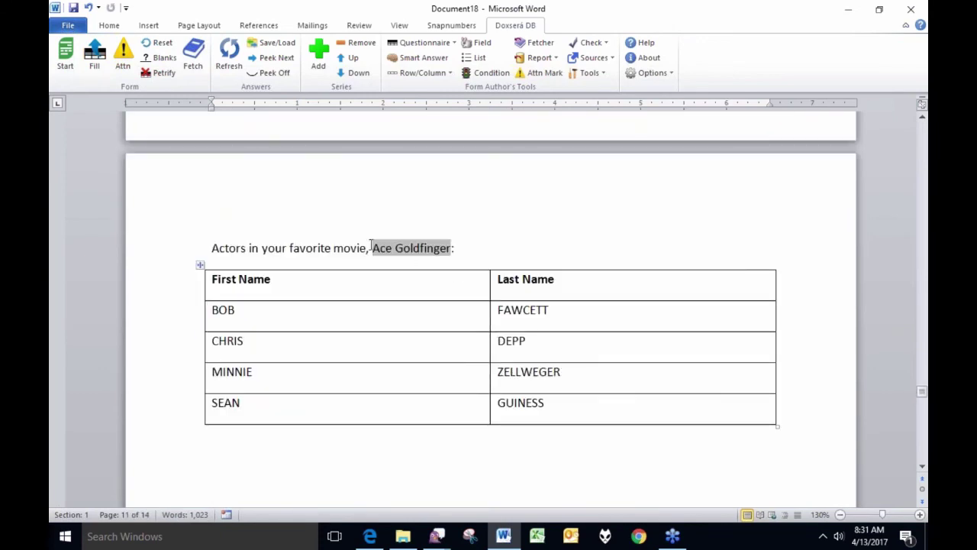
{"action": "left_click_drag", "start_coordinate": [371, 249], "coordinate": [451, 249]}
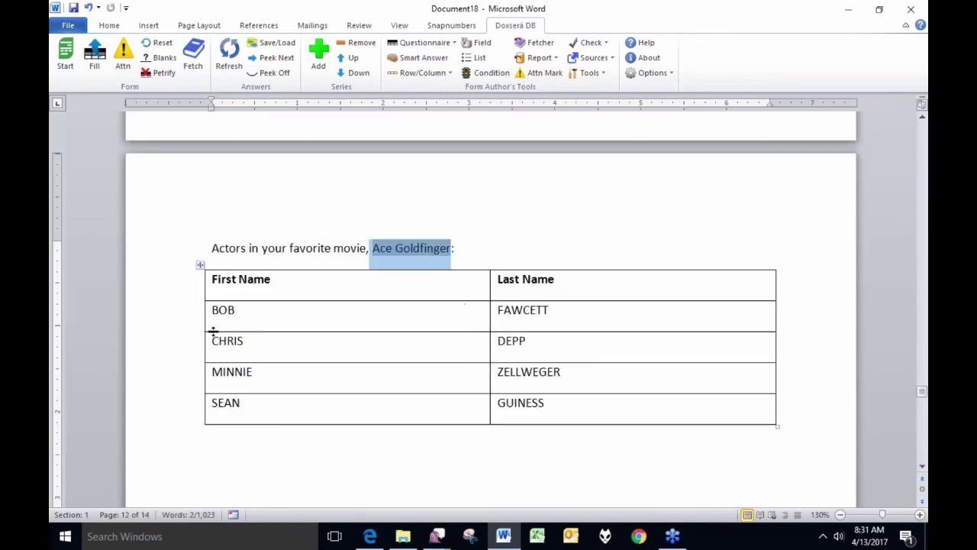
{"action": "left_click_drag", "start_coordinate": [179, 324], "coordinate": [169, 401]}
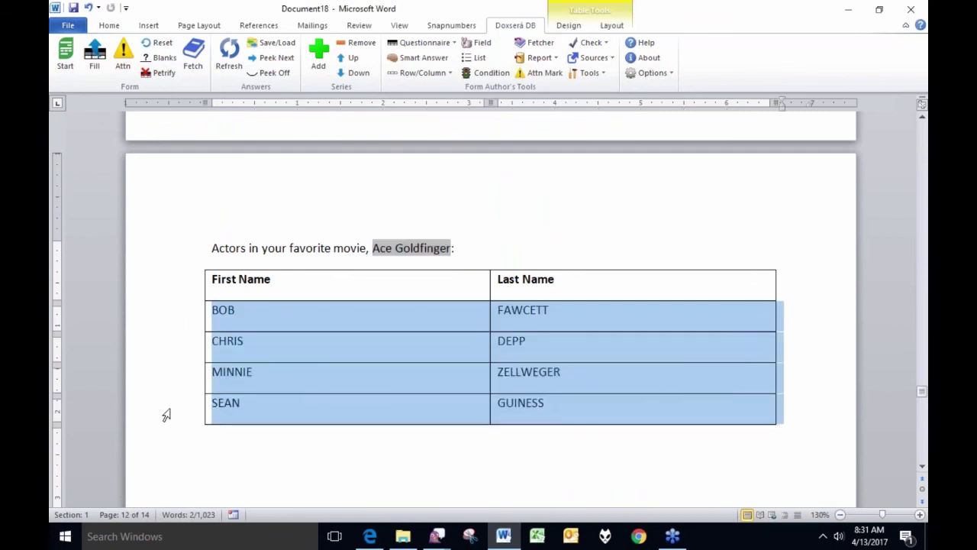
- Review the filled "Movies with your favorite actor" section, checking the actor's name and the Movie and Rating table through its last row
{"action": "scroll", "coordinate": [186, 412], "scroll_direction": "down", "scroll_amount": 5}
{"action": "scroll", "coordinate": [197, 407], "scroll_direction": "down", "scroll_amount": 6}
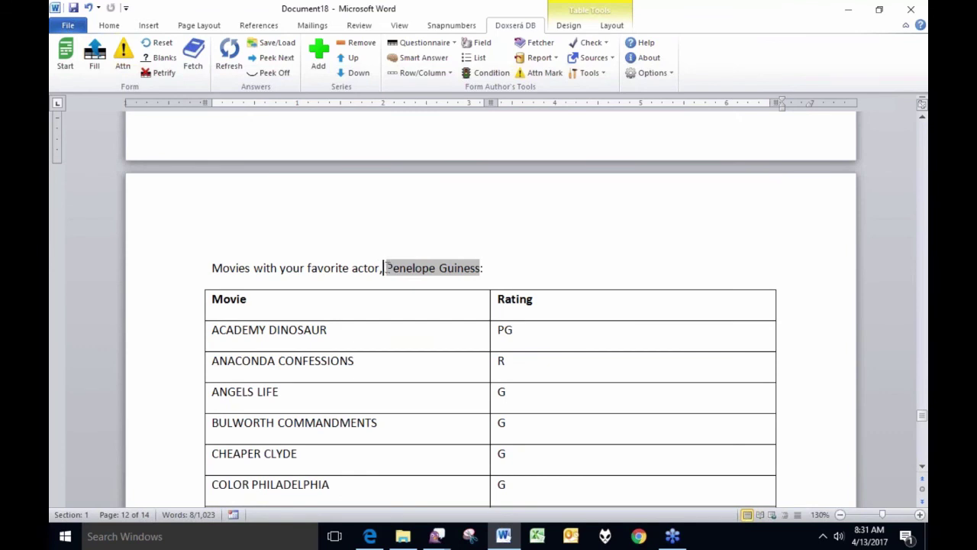
{"action": "left_click_drag", "start_coordinate": [380, 267], "coordinate": [464, 268]}
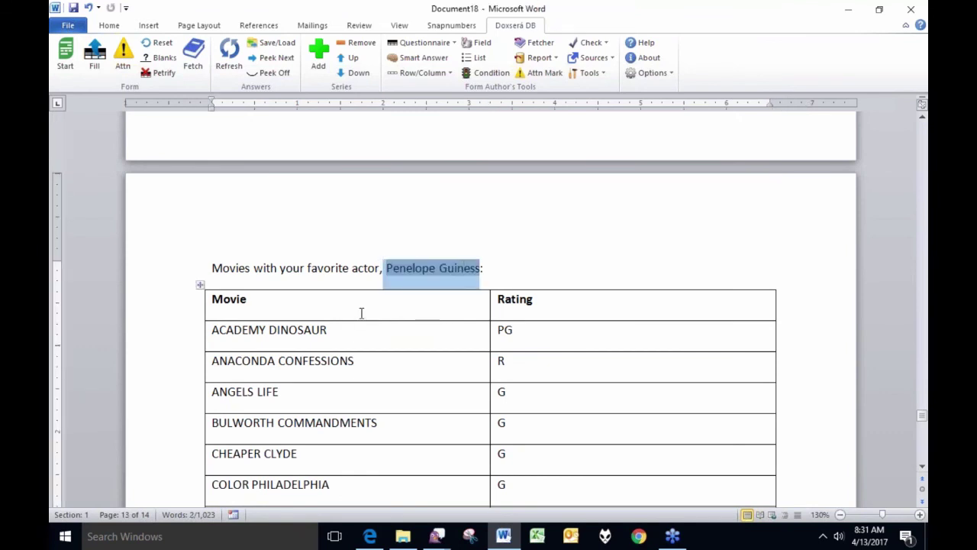
{"action": "scroll", "coordinate": [361, 312], "scroll_direction": "down", "scroll_amount": 2}
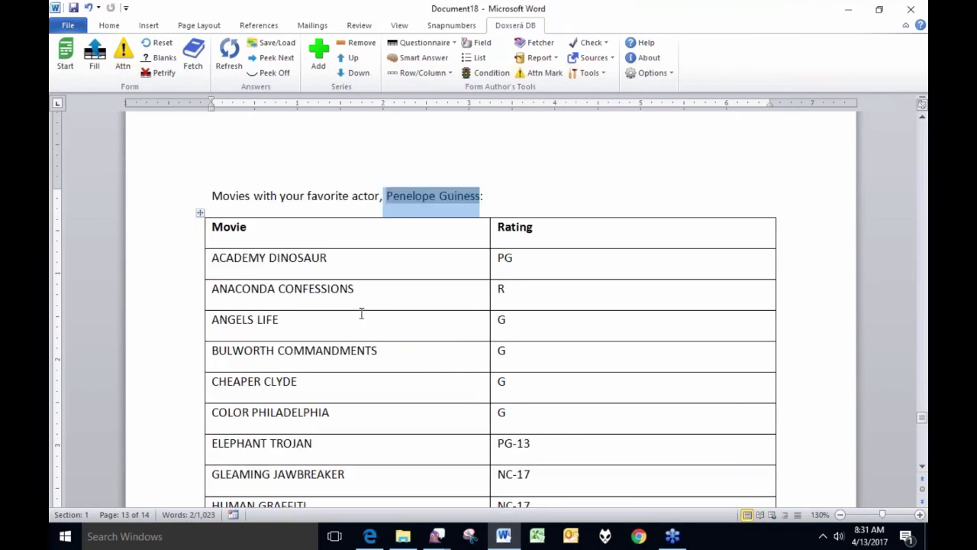
{"action": "left_click", "coordinate": [178, 273]}
{"action": "scroll", "coordinate": [283, 365], "scroll_direction": "down", "scroll_amount": 8}
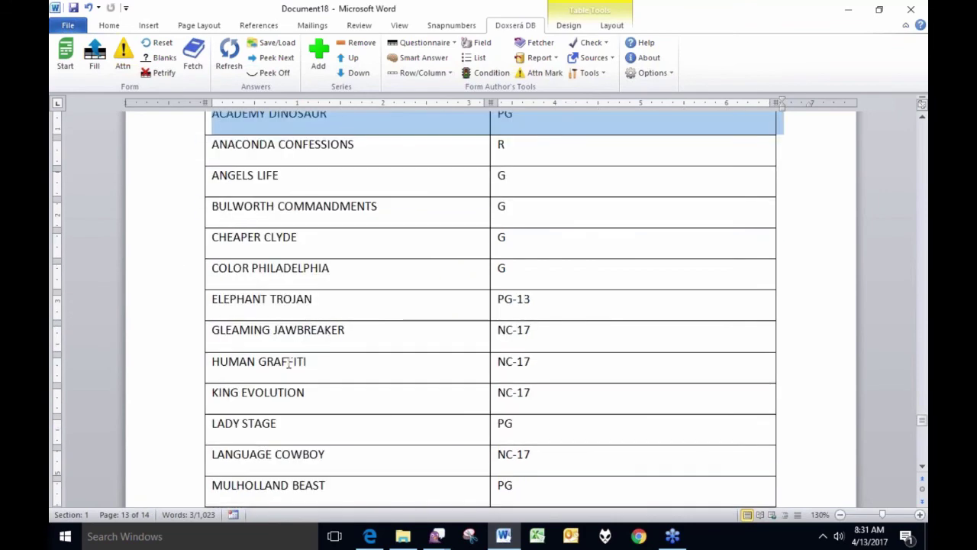
{"action": "scroll", "coordinate": [291, 359], "scroll_direction": "down", "scroll_amount": 10}
{"action": "scroll", "coordinate": [297, 366], "scroll_direction": "up", "scroll_amount": 6}
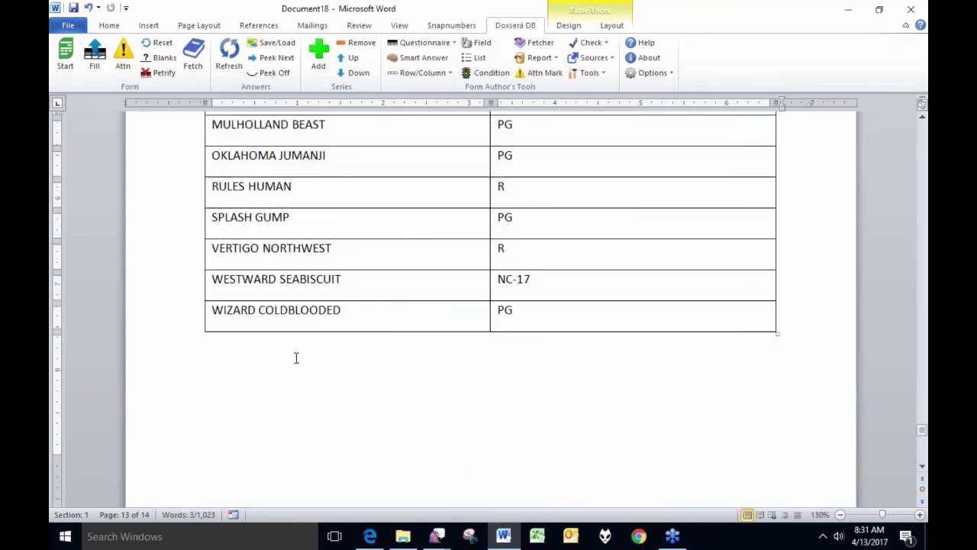
{"action": "scroll", "coordinate": [297, 358], "scroll_direction": "up", "scroll_amount": 13}
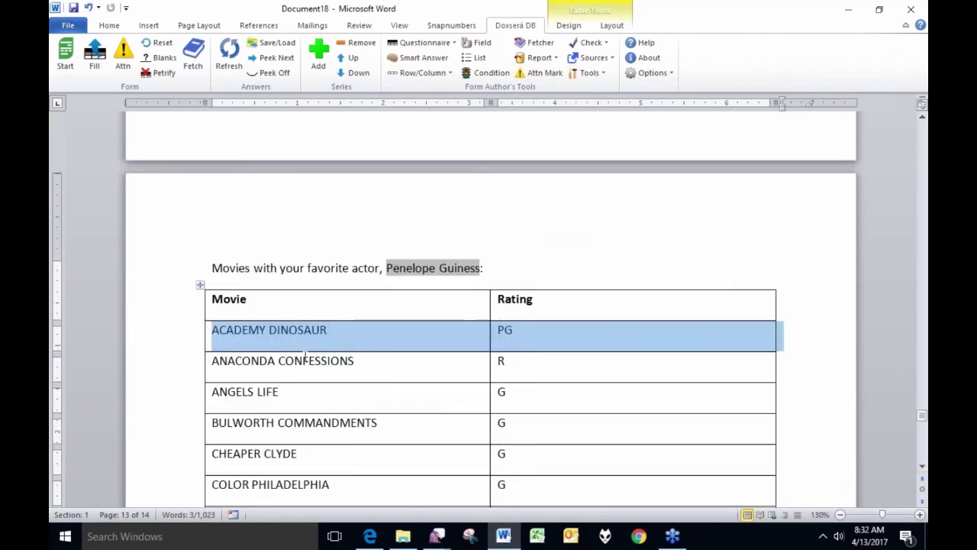
{"action": "left_click", "coordinate": [268, 340]}
{"action": "left_click_drag", "start_coordinate": [186, 338], "coordinate": [178, 399]}
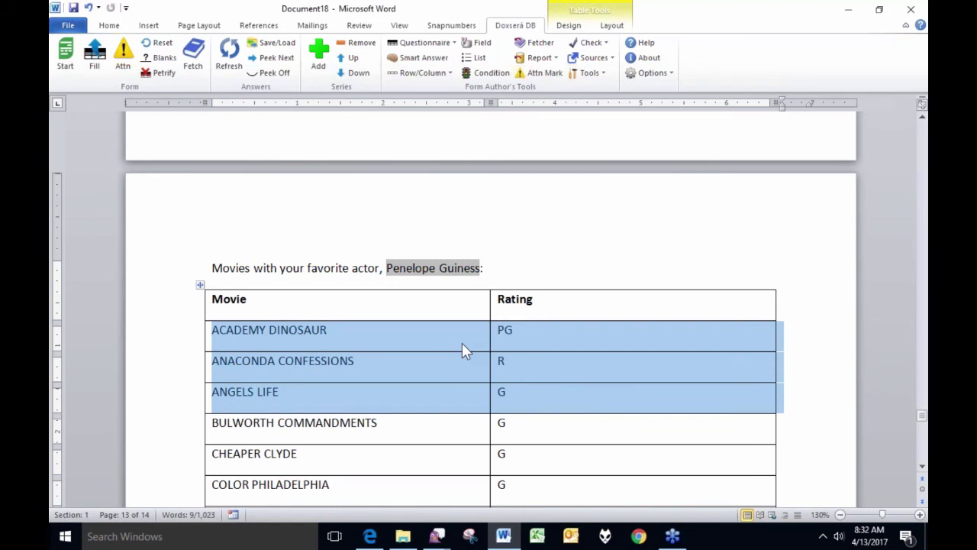
- Reset the form to its unfilled state and place the cursor before "How many customers?" at the document's start
{"action": "left_click", "coordinate": [157, 43]}
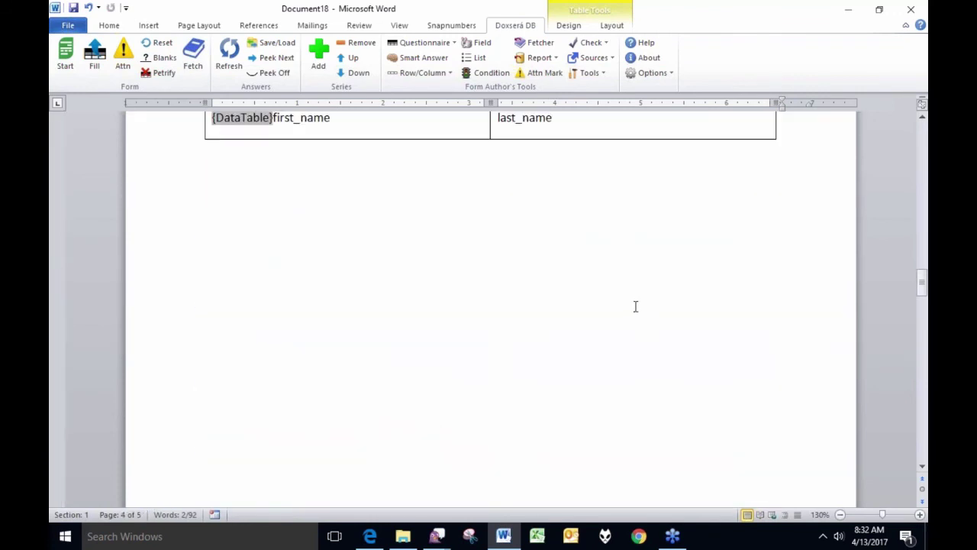
{"action": "scroll", "coordinate": [635, 306], "scroll_direction": "up", "scroll_amount": 15}
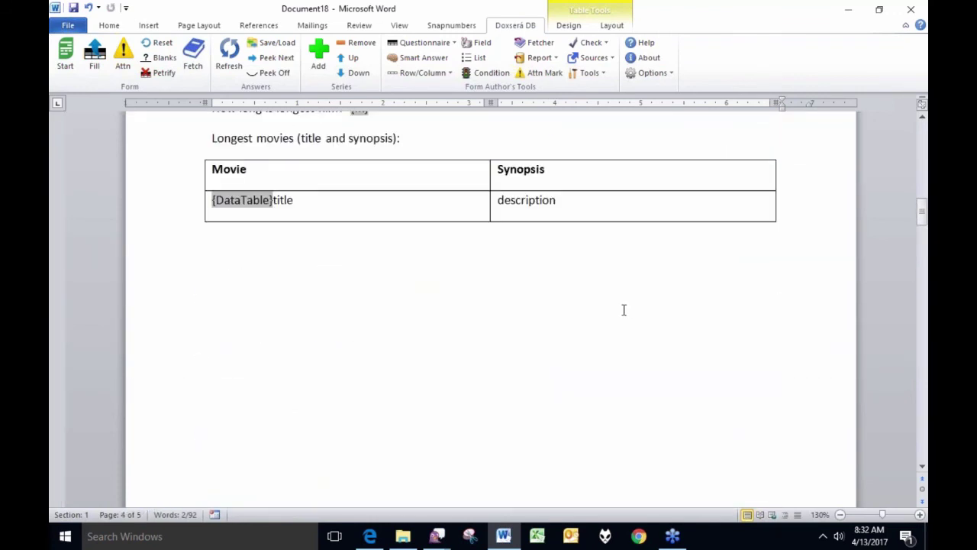
{"action": "scroll", "coordinate": [623, 309], "scroll_direction": "up", "scroll_amount": 15}
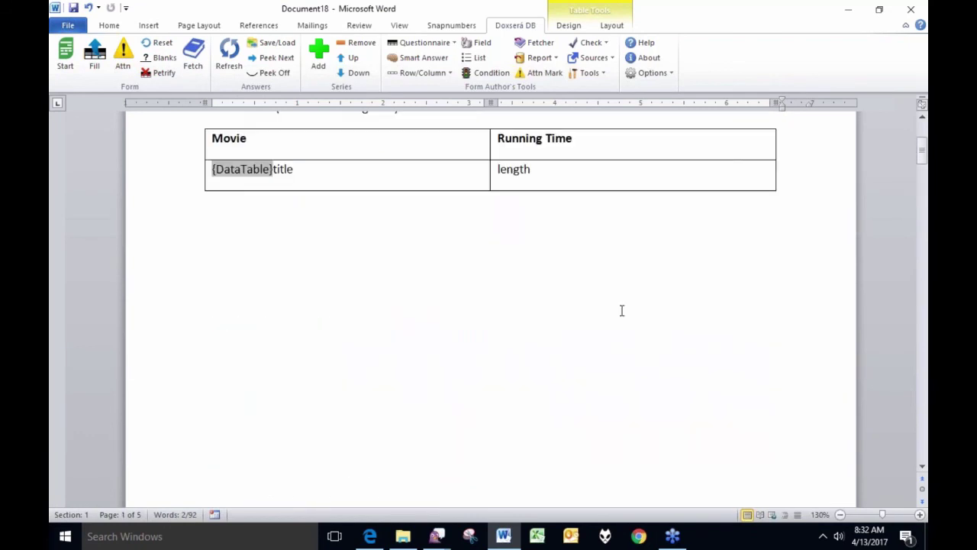
{"action": "scroll", "coordinate": [622, 310], "scroll_direction": "up", "scroll_amount": 3}
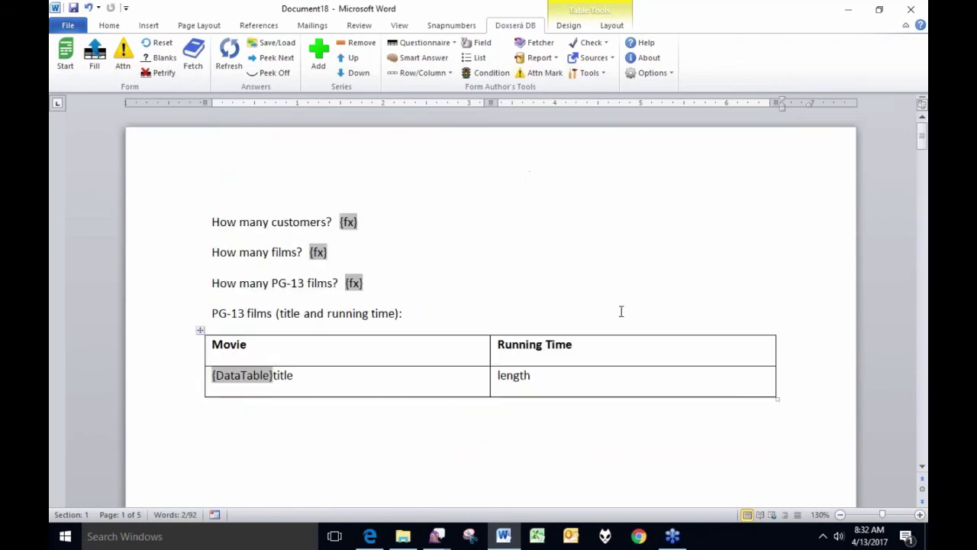
{"action": "left_click", "coordinate": [212, 222]}
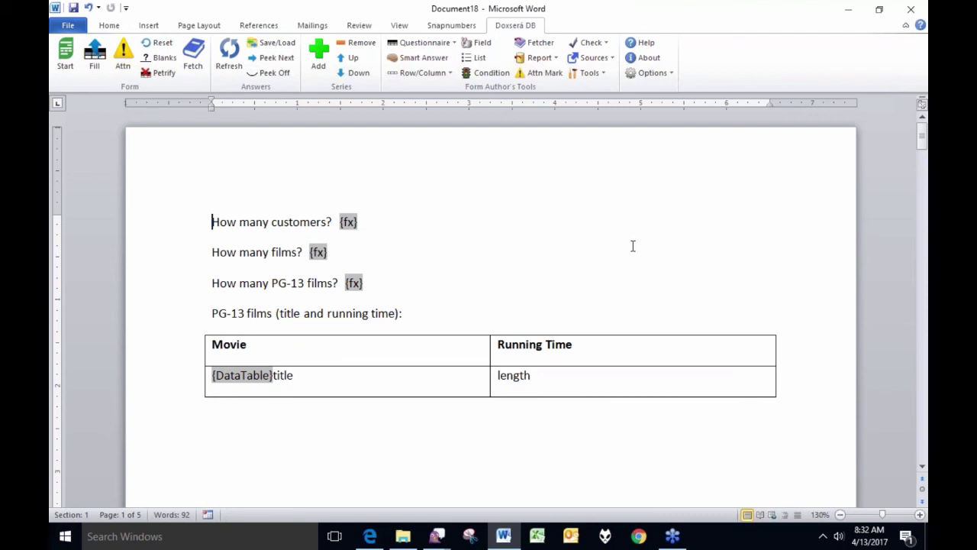